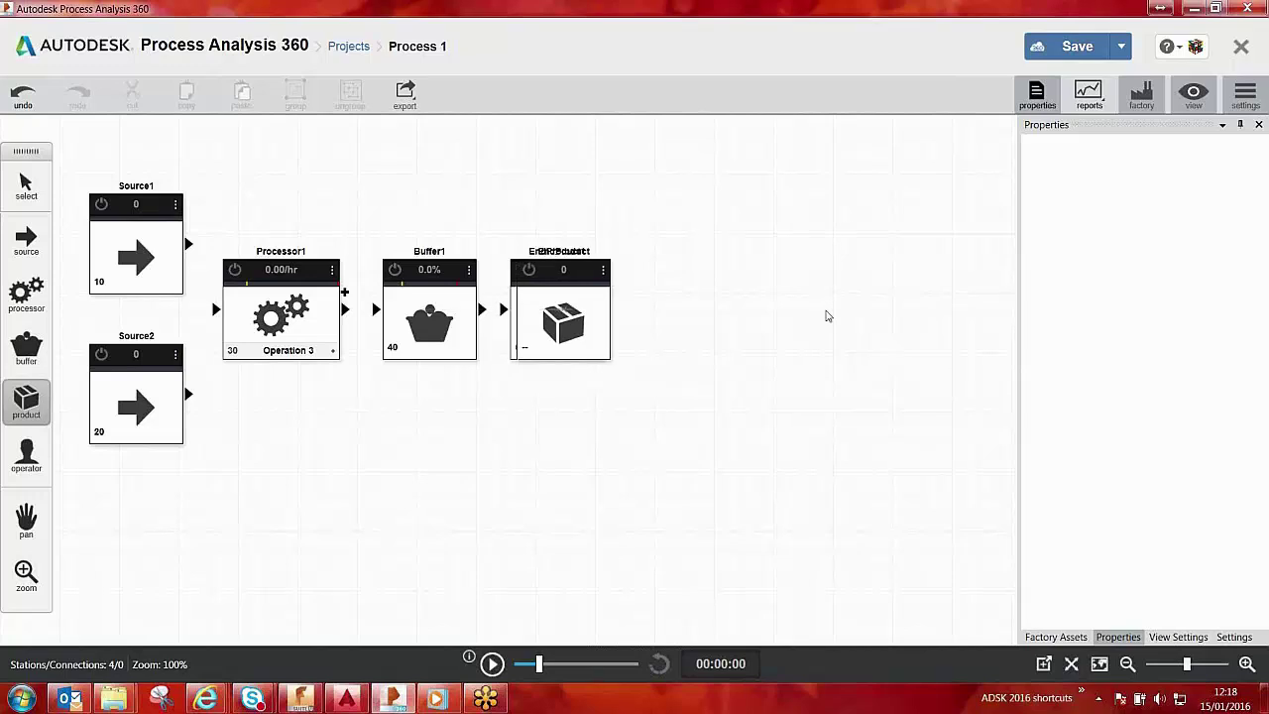
Assign Forklift Truck and European Pallet to the sources, Food Mixer to the processor, Shelf_ Refrigerated to the buffer, and Pallet with Boxes to the end product.
left_click(1143, 97)
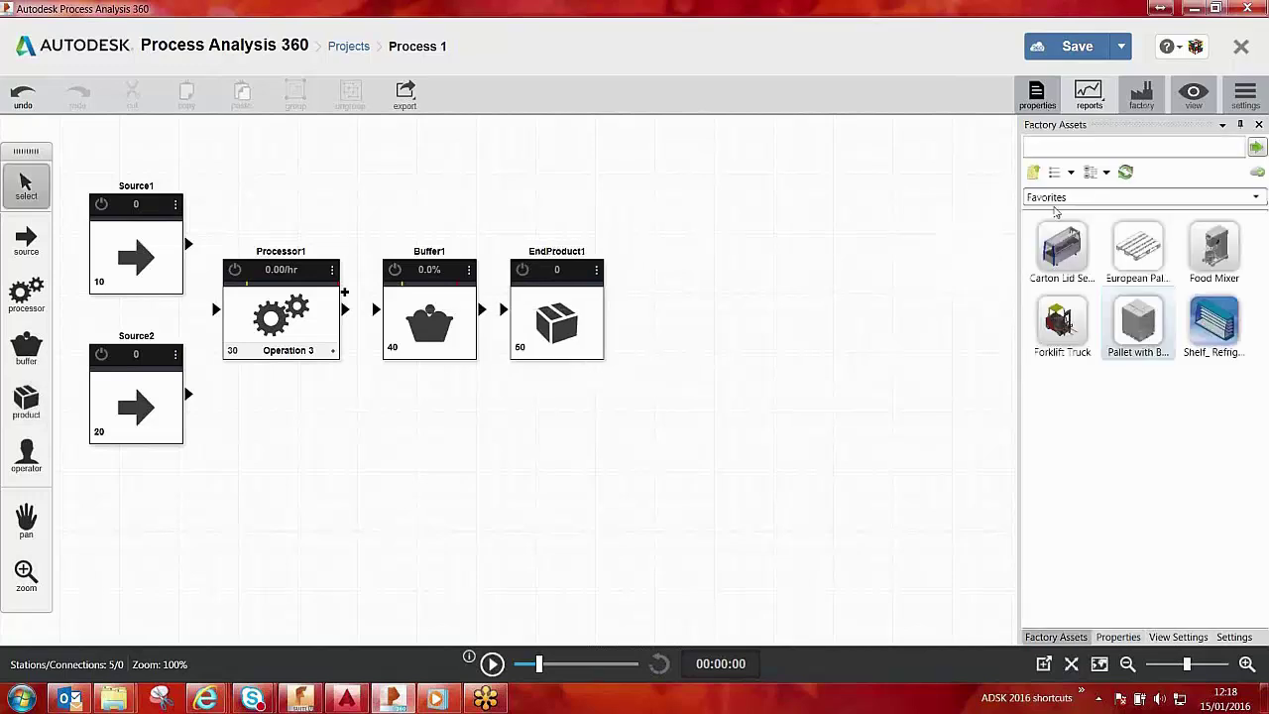
left_click_drag(1071, 322, 114, 253)
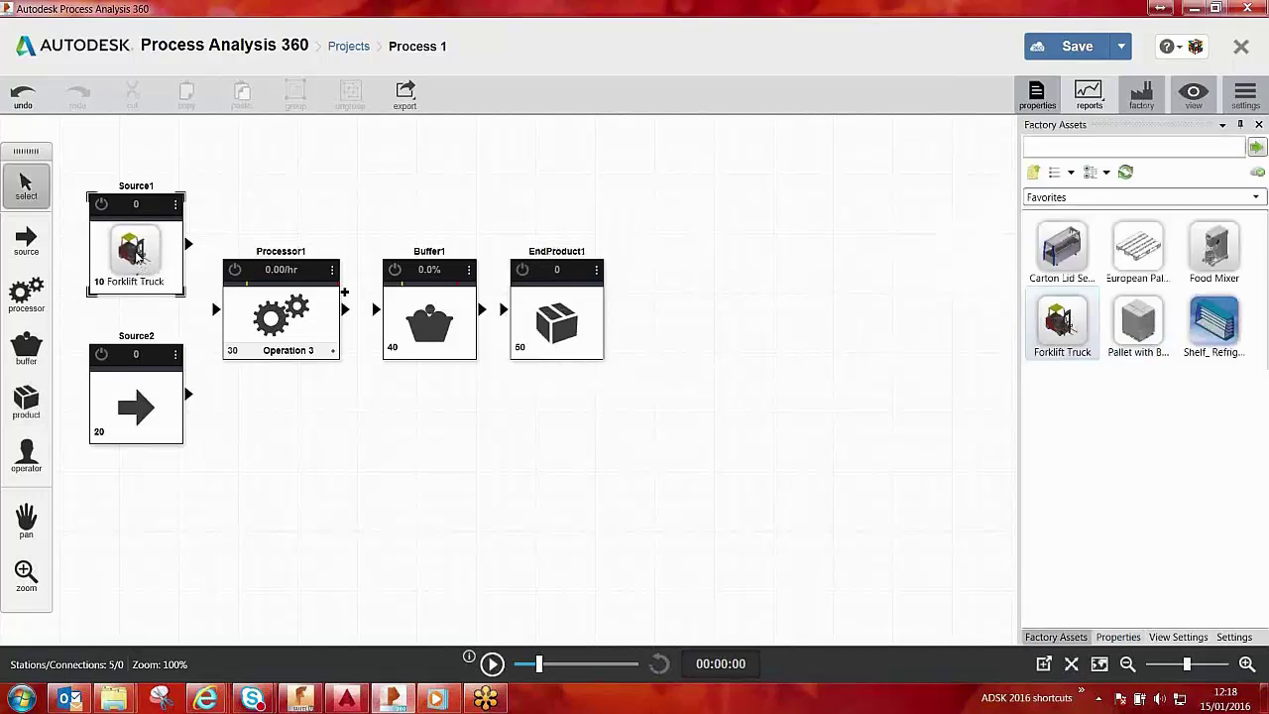
left_click_drag(1116, 280, 144, 408)
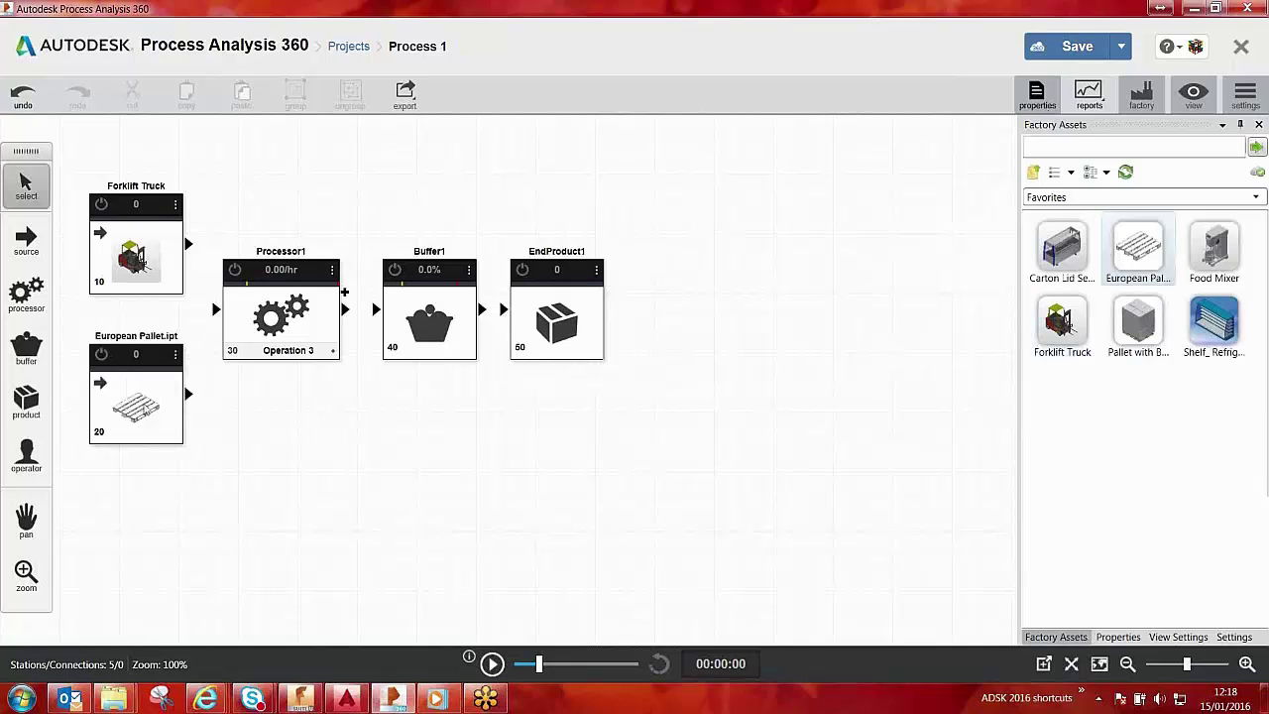
left_click_drag(1226, 256, 279, 328)
left_click_drag(1226, 325, 426, 315)
left_click_drag(1118, 335, 553, 331)
Connect both sources to the Food Mixer, the mixer to the refrigerated shelf, and the shelf to Pallet with Boxes.
left_click_drag(191, 246, 188, 244)
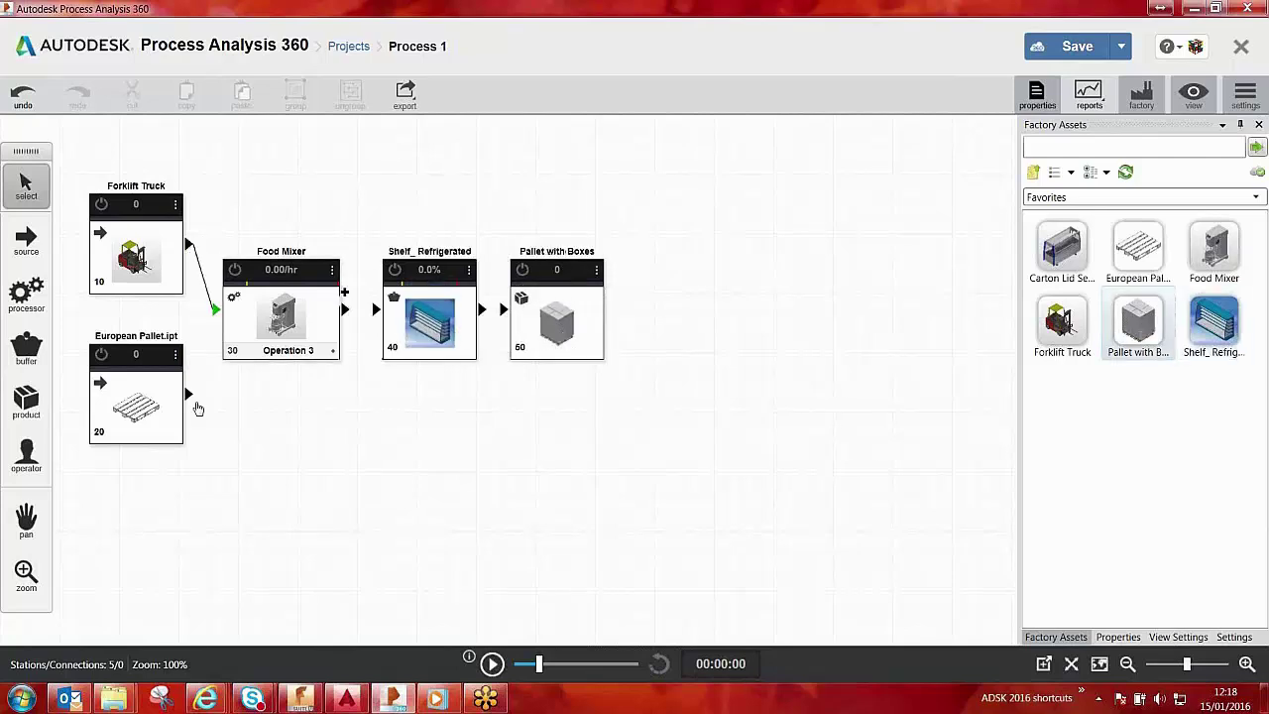
left_click_drag(193, 399, 595, 320)
Set the Pallet with Boxes target quantity to 20 and run the simulation at maximum speed.
left_click(1038, 99)
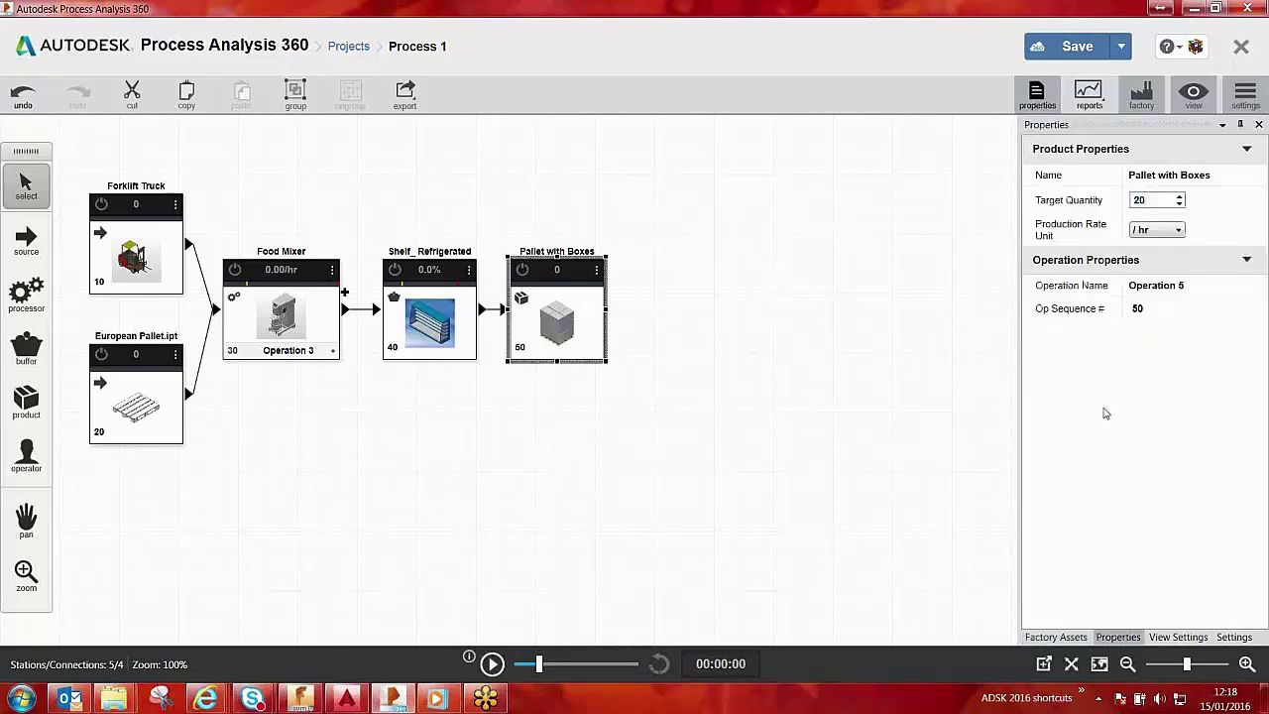
left_click_drag(542, 667, 633, 664)
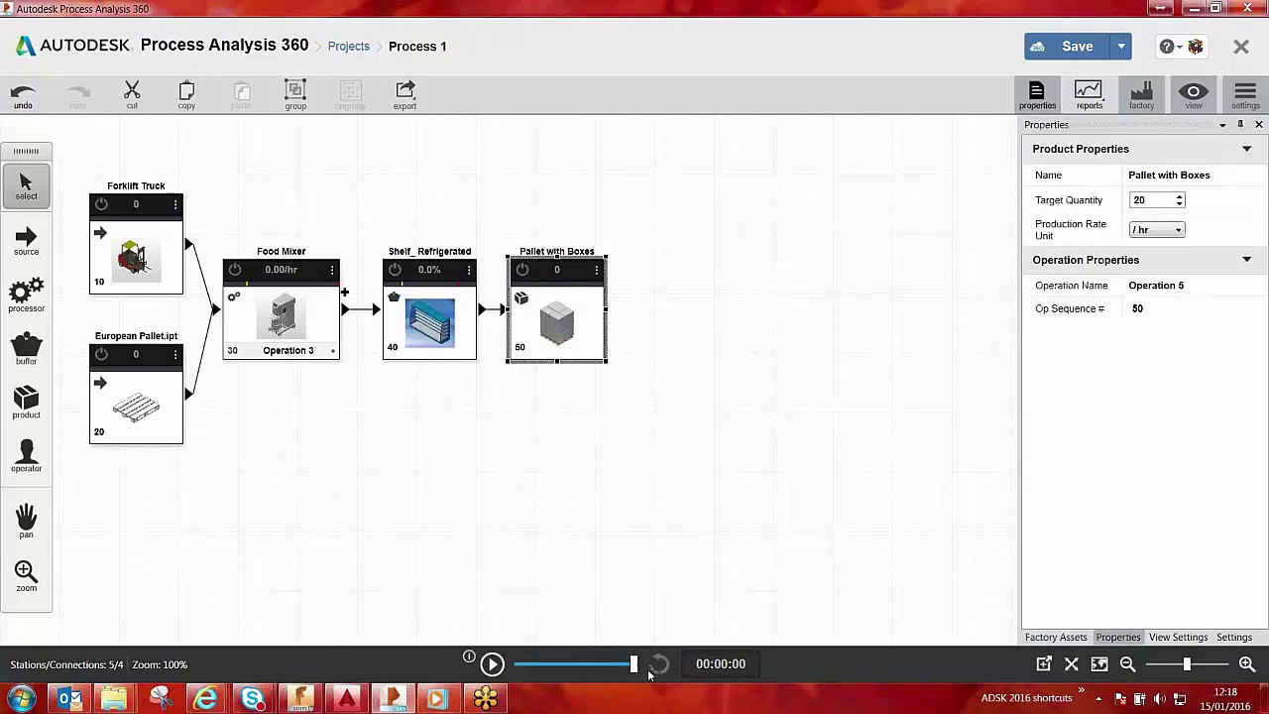
left_click(493, 664)
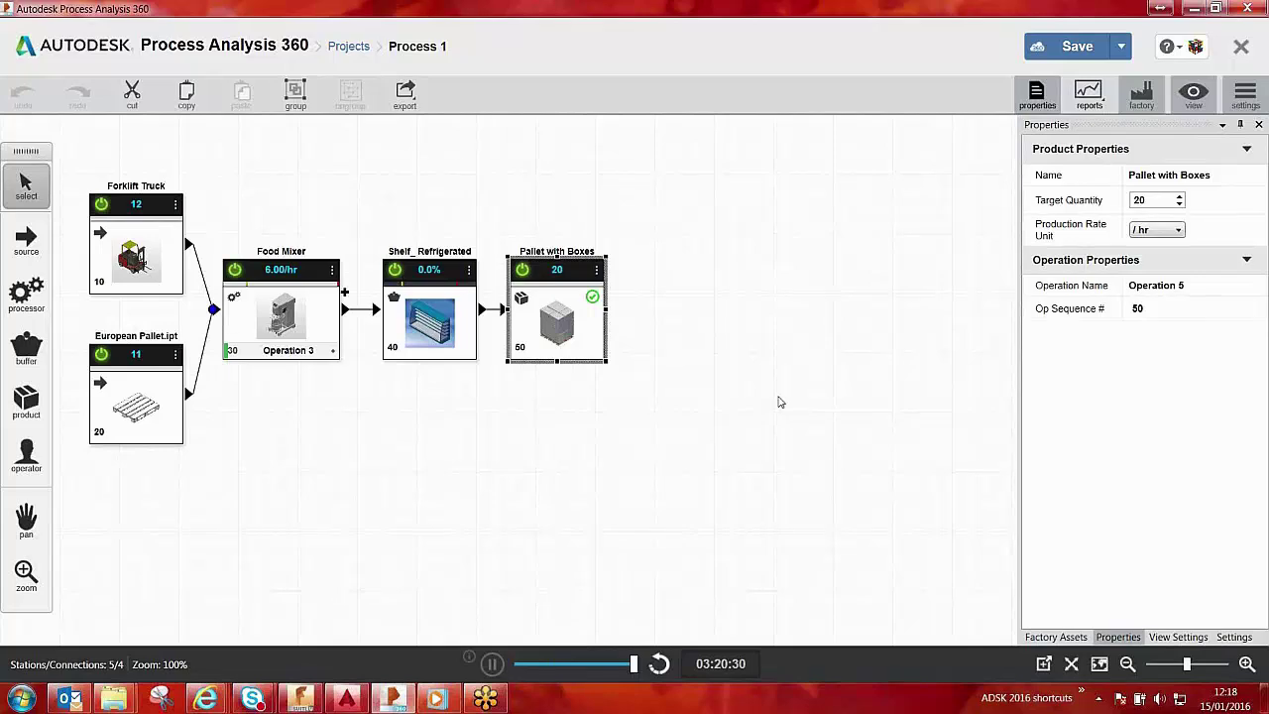
View the summary report of the simulation data and close it.
left_click(1091, 99)
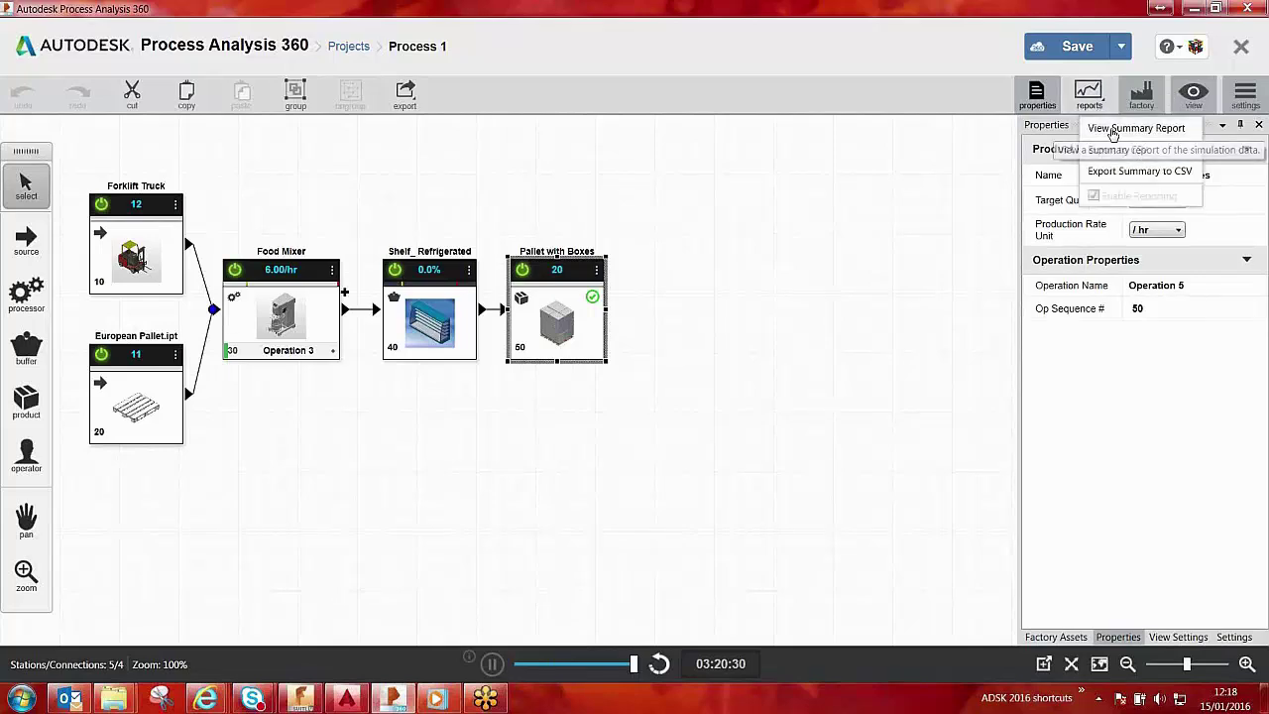
left_click(1110, 129)
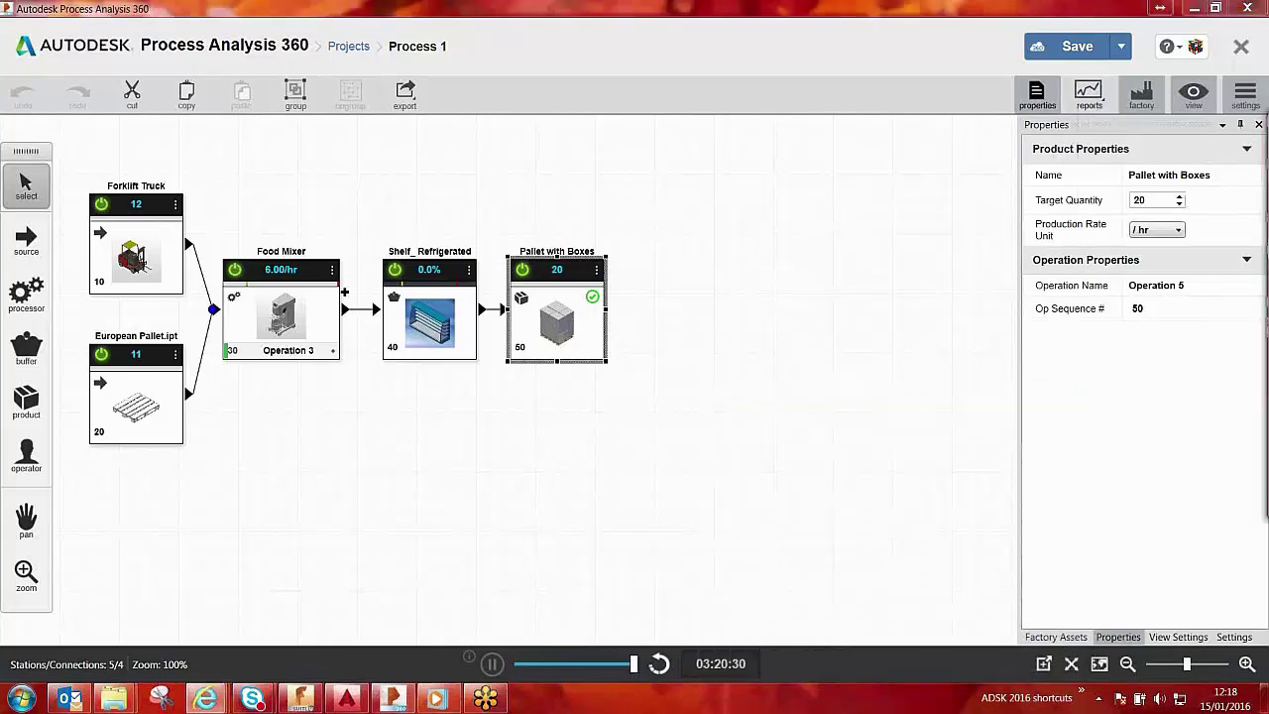
left_click_drag(554, 14, 713, 147)
left_click(1071, 208)
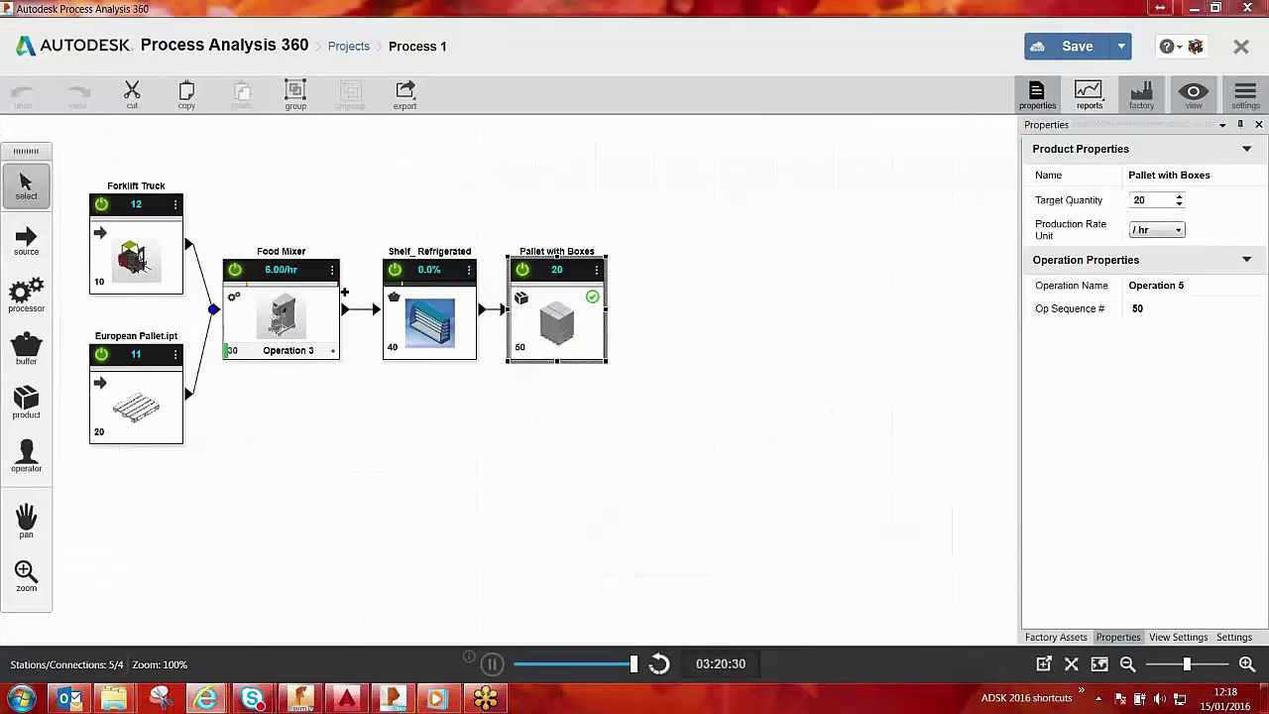
Export the process to the Desktop as an AutoCAD 2013 DWG file named Process 1.
left_click(416, 109)
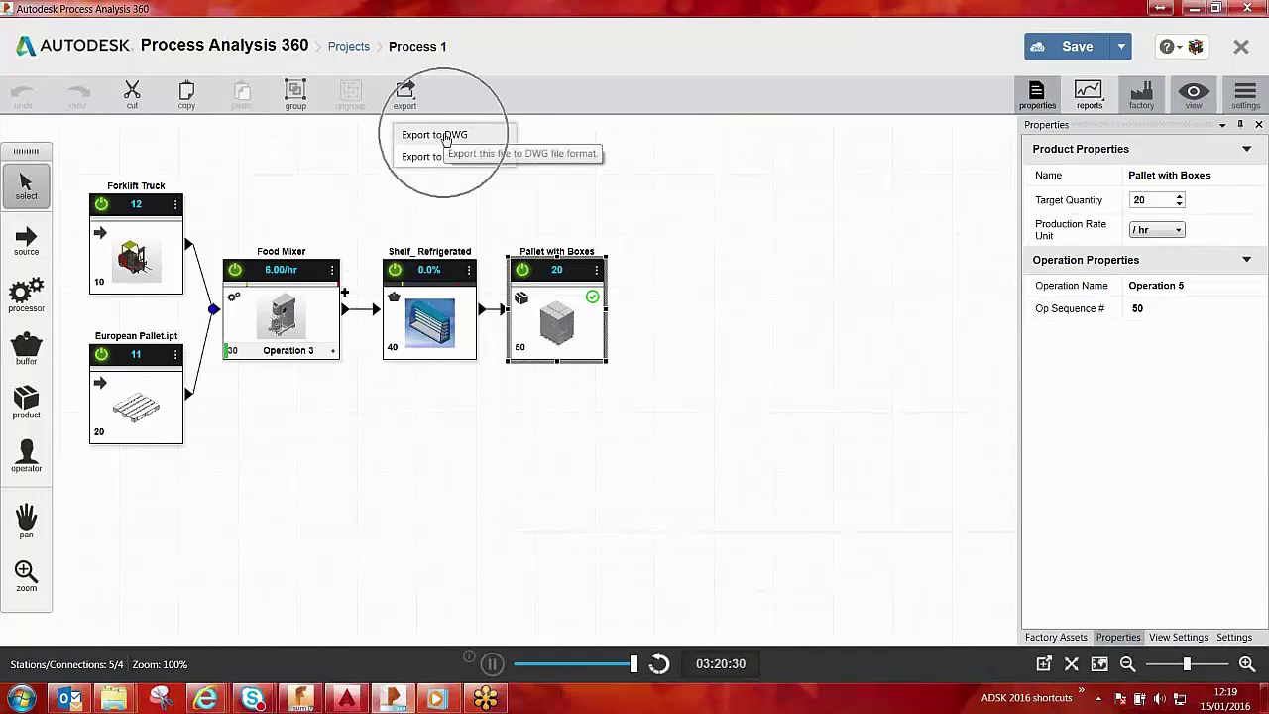
left_click(445, 139)
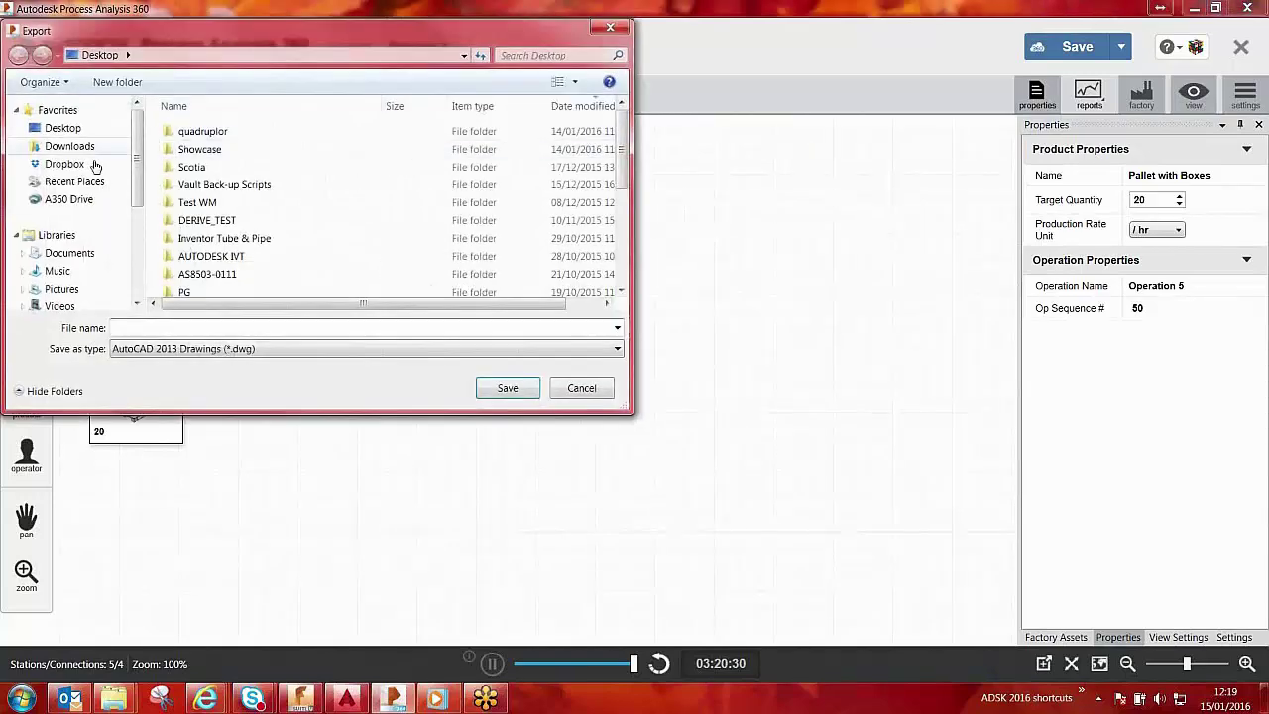
left_click(81, 131)
left_click(195, 329)
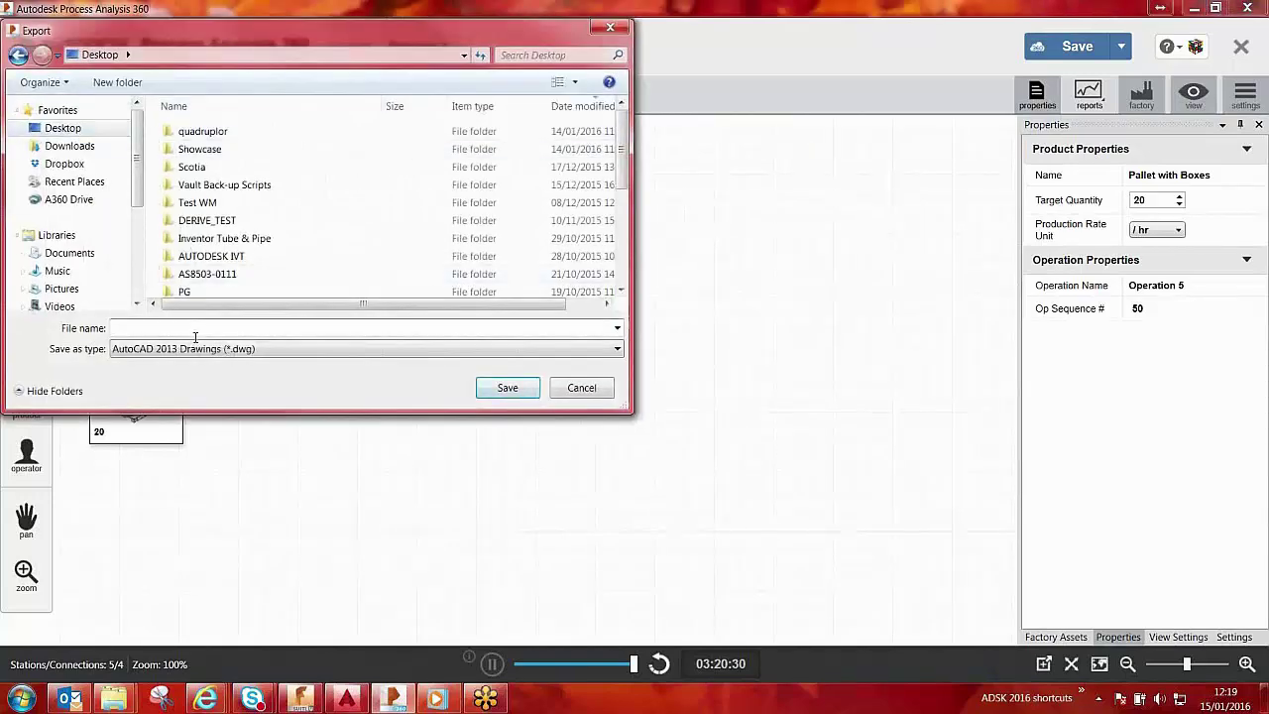
type("Process 1")
left_click(508, 387)
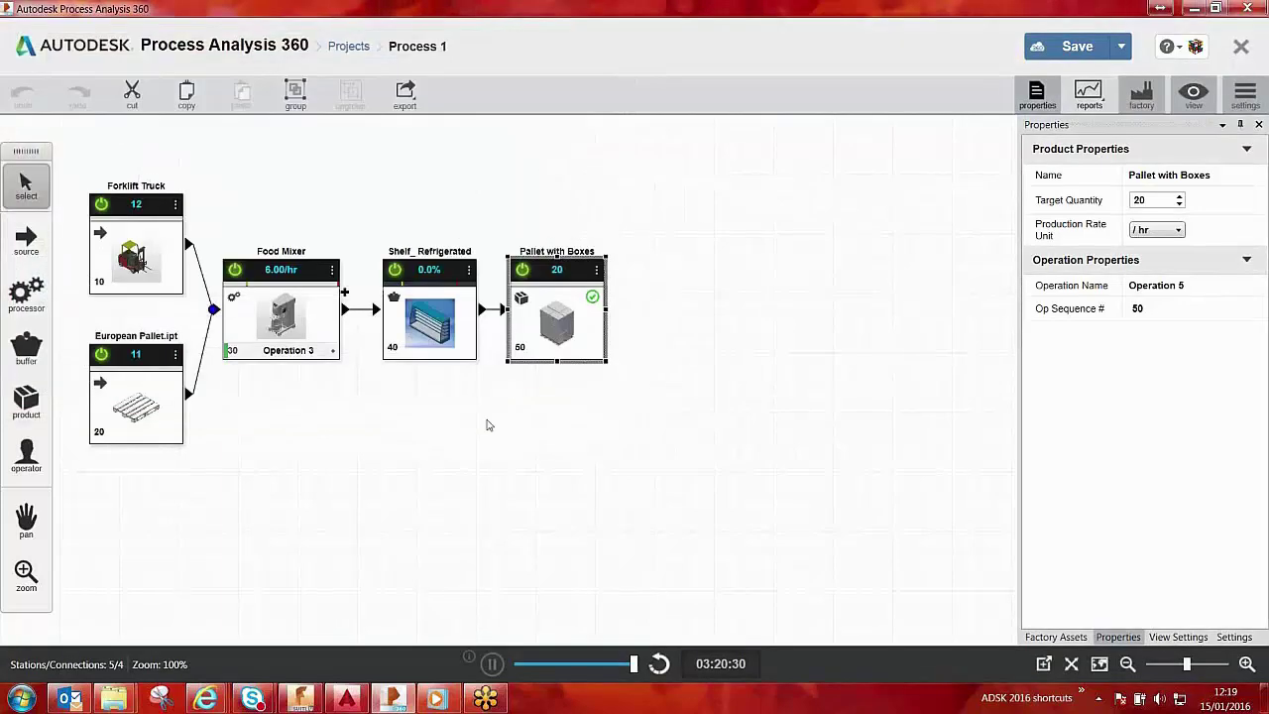
Switch to the Loading Bay 1 drawing in AutoCAD Architecture and open its external references manager with the xref command.
left_click(340, 708)
left_click(595, 261)
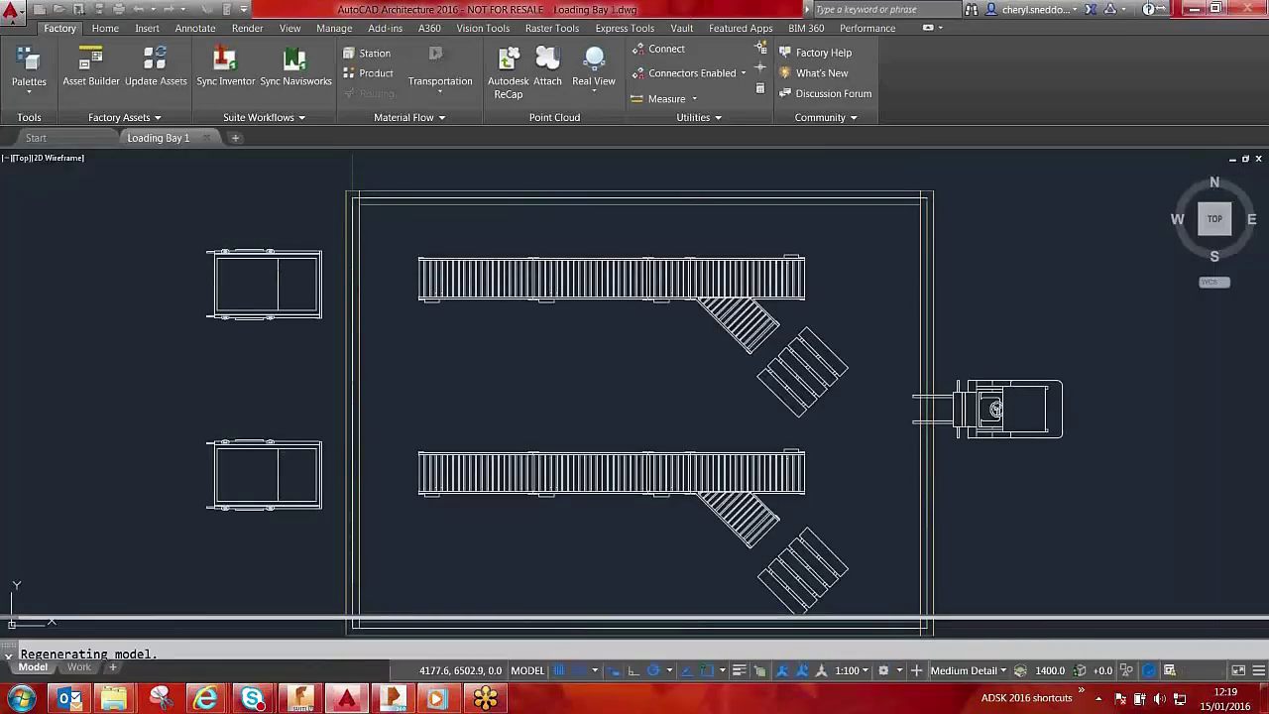
middle_click_drag(249, 391, 754, 390)
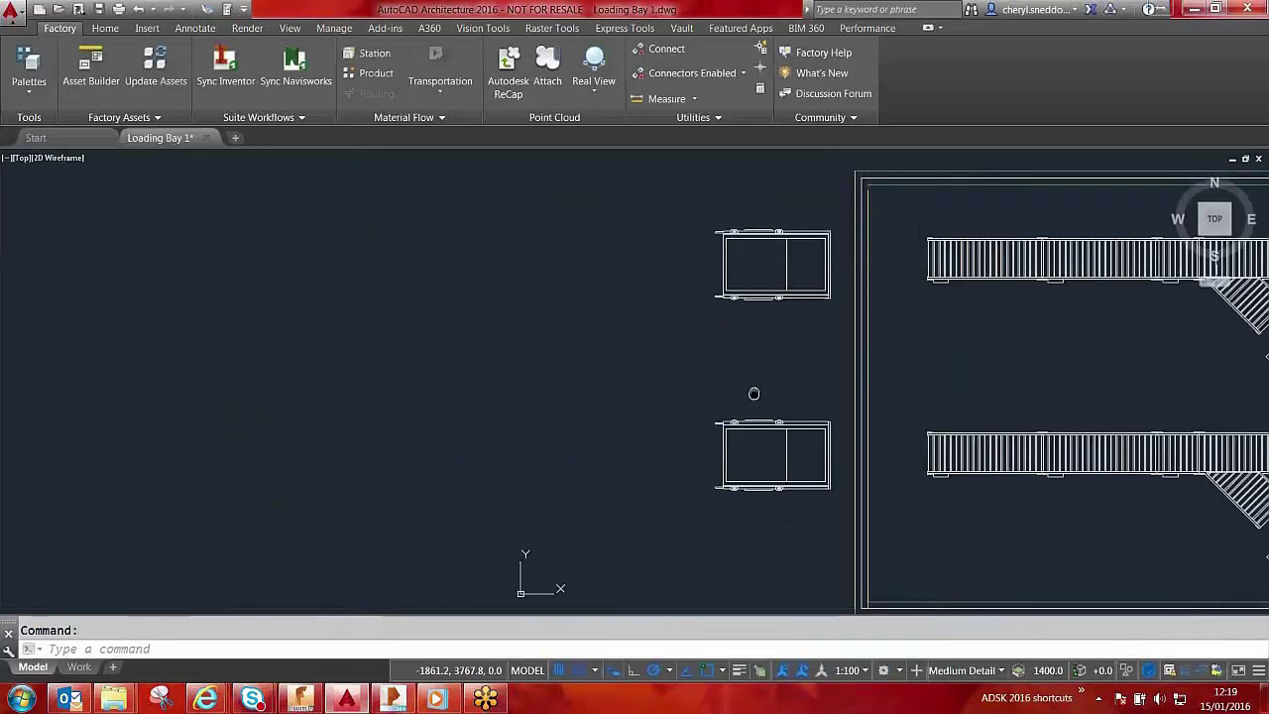
scroll(504, 377, "down", 4)
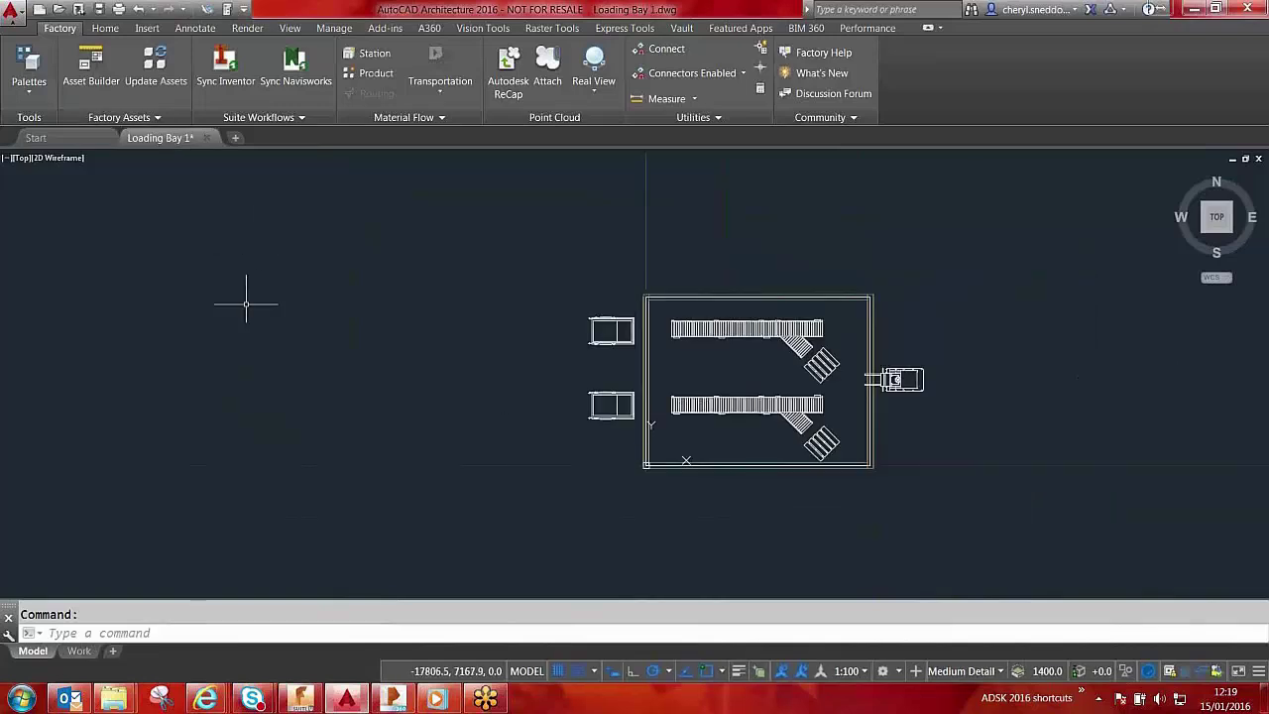
type("xref")
key("Return")
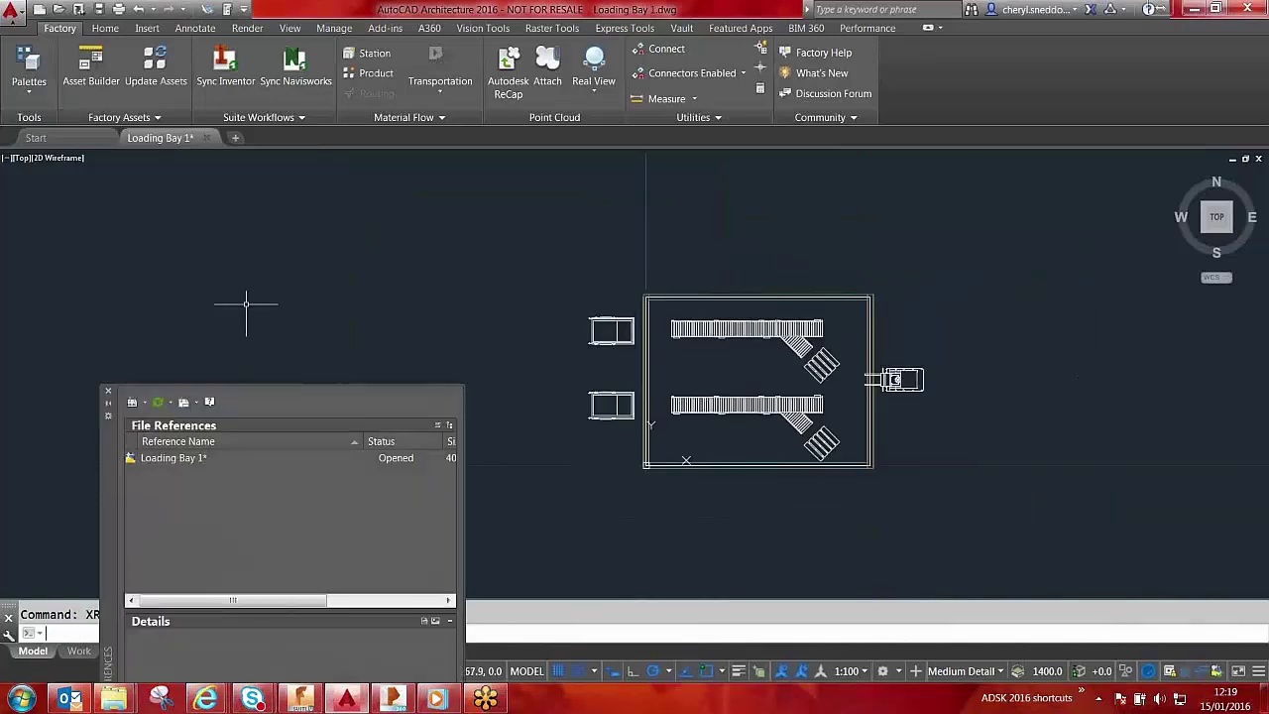
Attach Process 1.dwg from the Desktop as an external reference and place it in the empty area beside the loading bay layout.
left_click(131, 402)
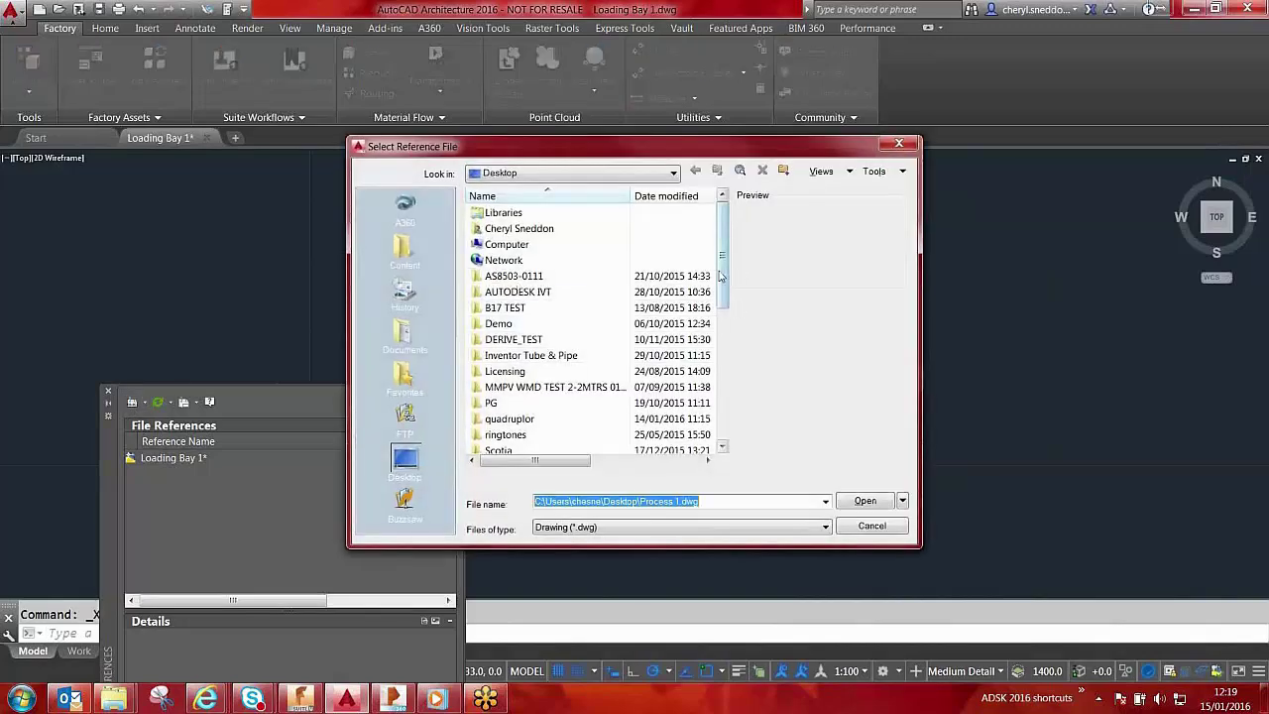
scroll(525, 357, "down", 5)
left_click(514, 355)
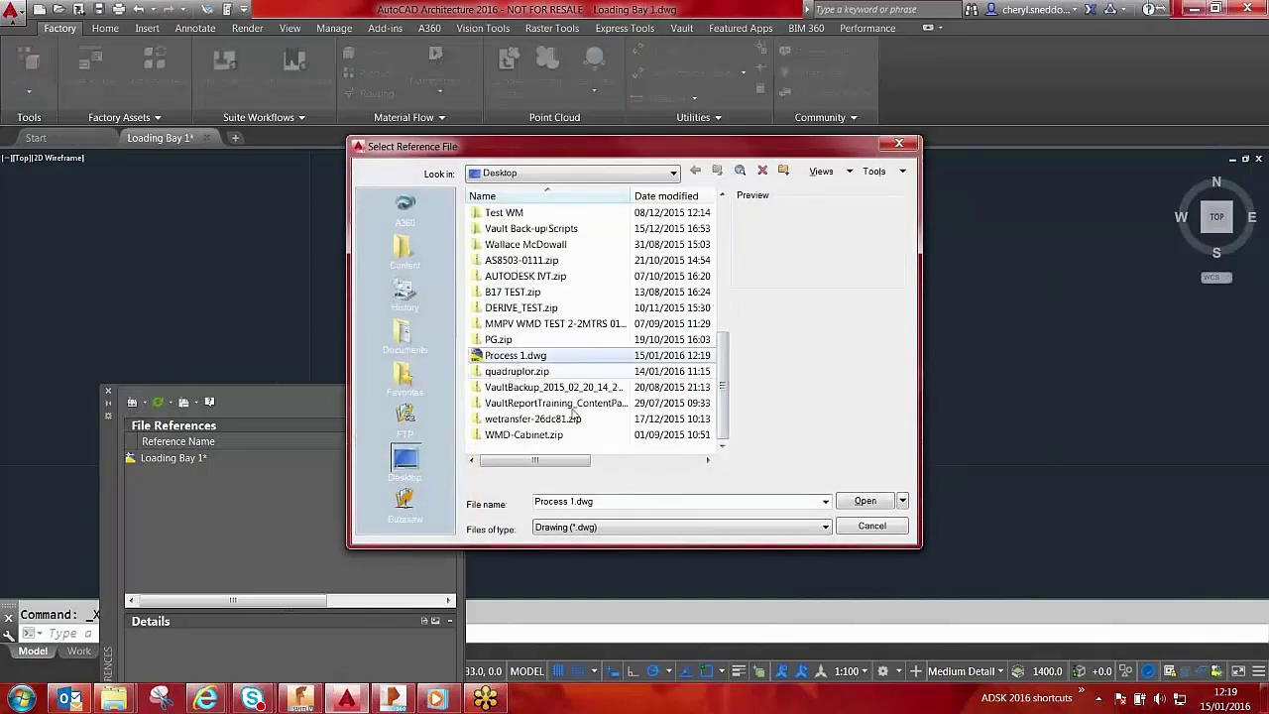
left_click(848, 500)
left_click(699, 506)
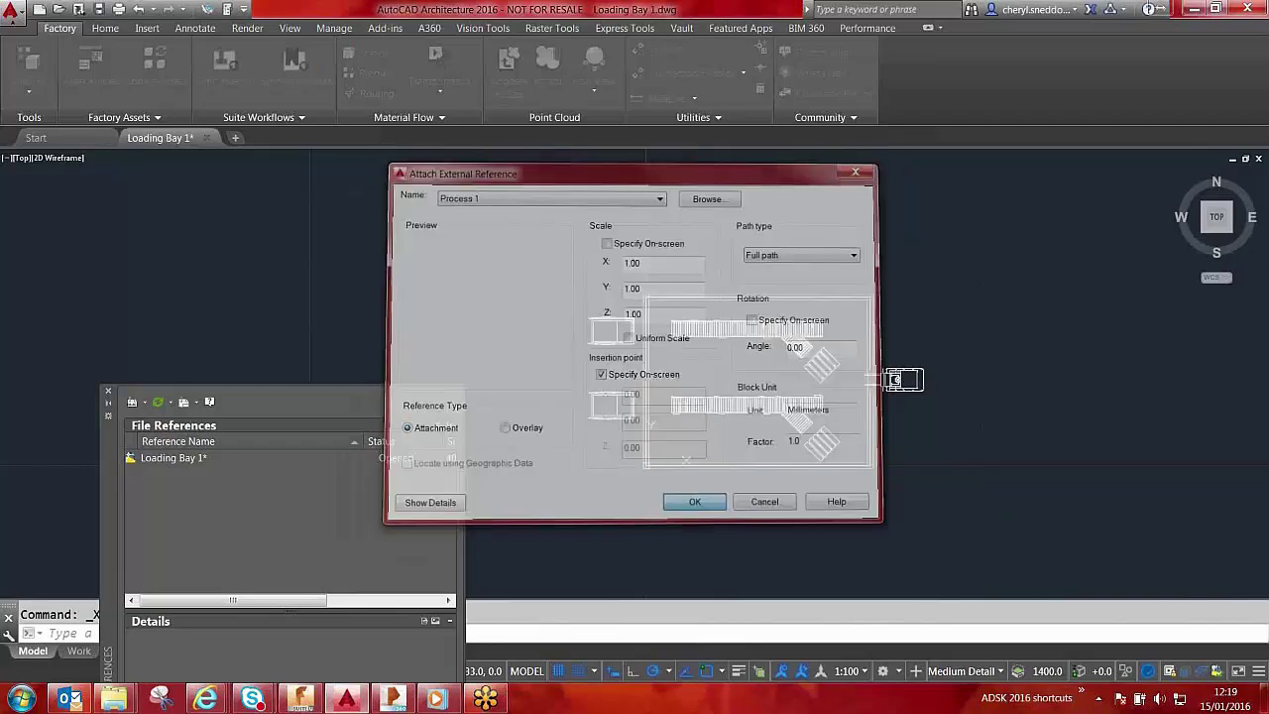
left_click(514, 416)
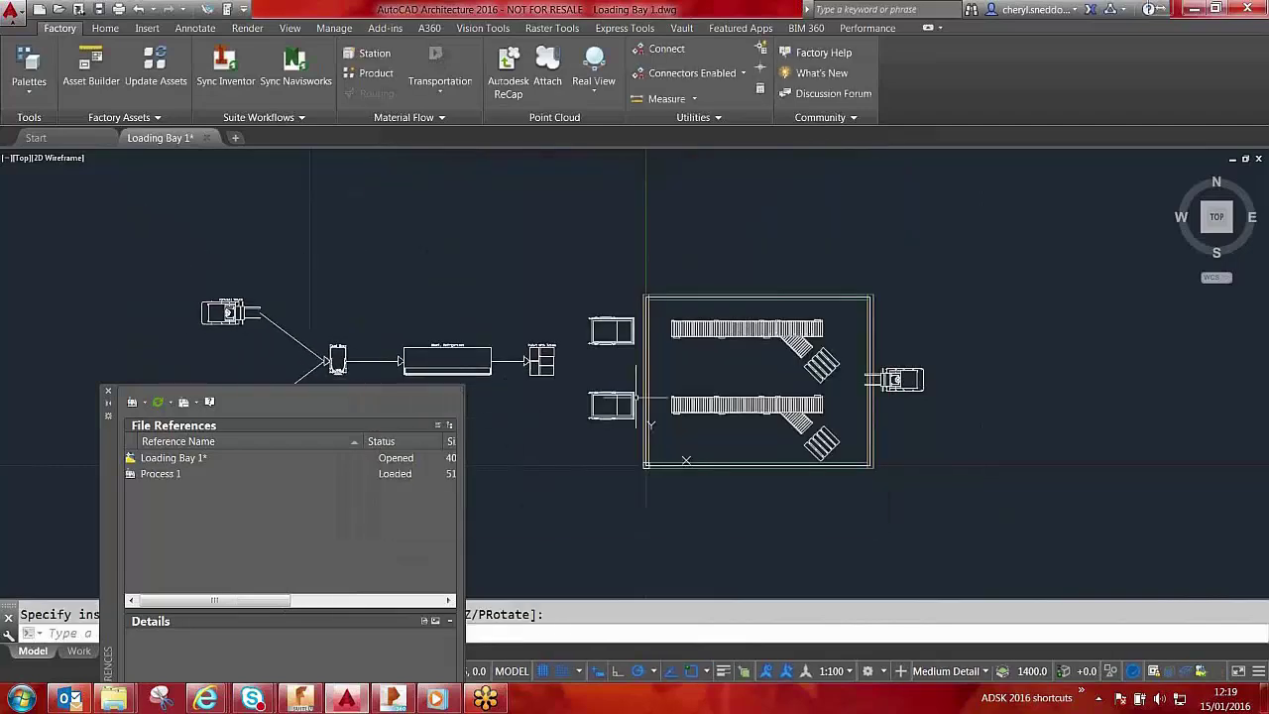
left_click(108, 391)
middle_click(330, 263)
middle_click(330, 263)
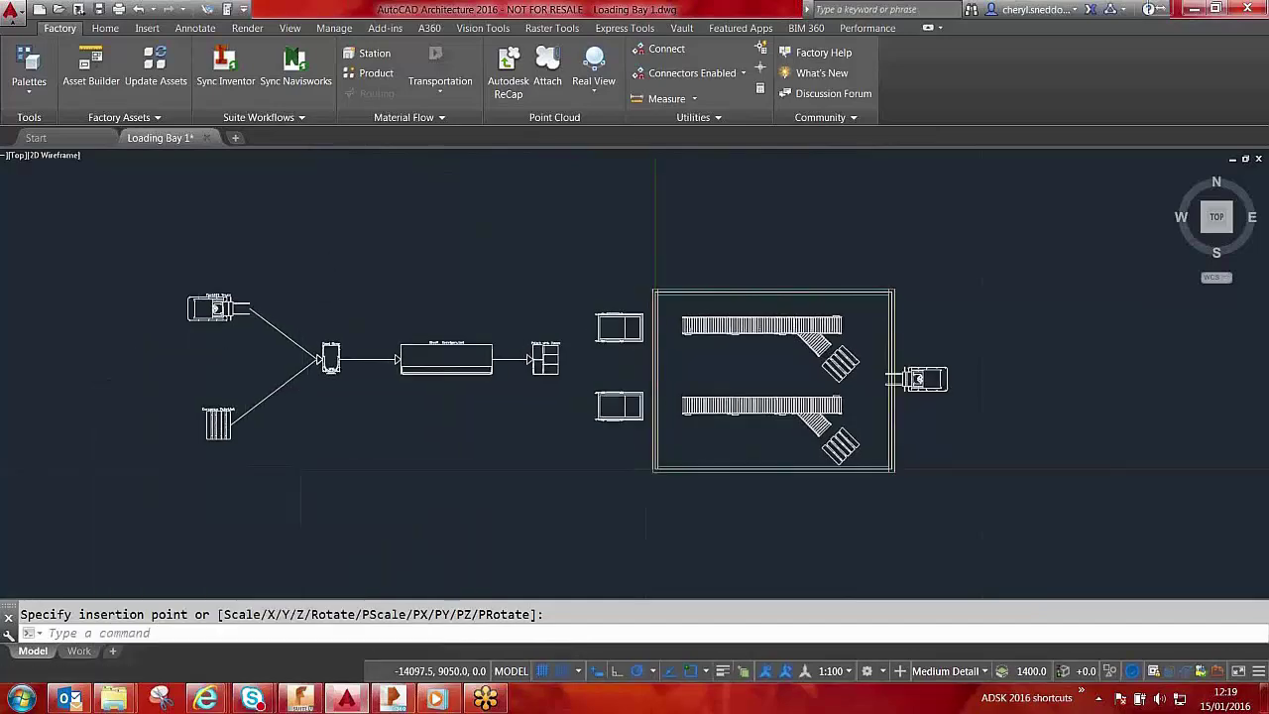
Sync the Loading Bay 1 layout to Inventor, saving the drawing and letting AutoCAD close it.
left_click(243, 82)
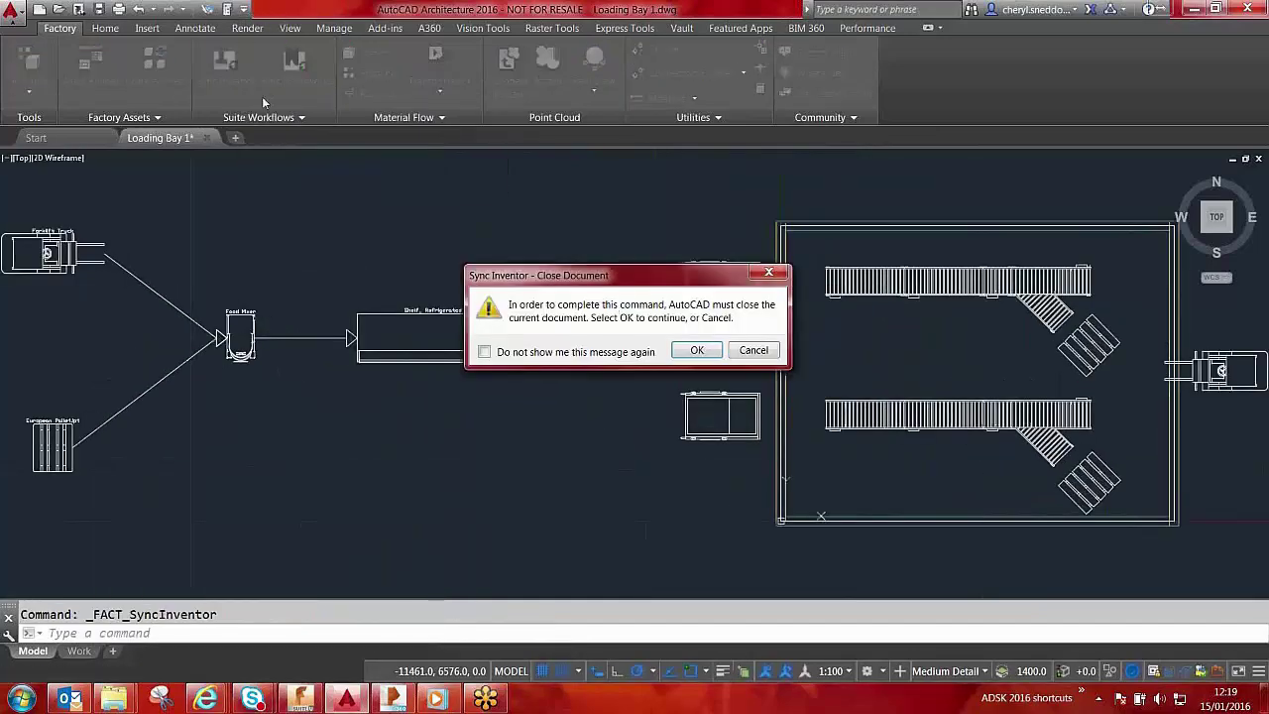
left_click(697, 350)
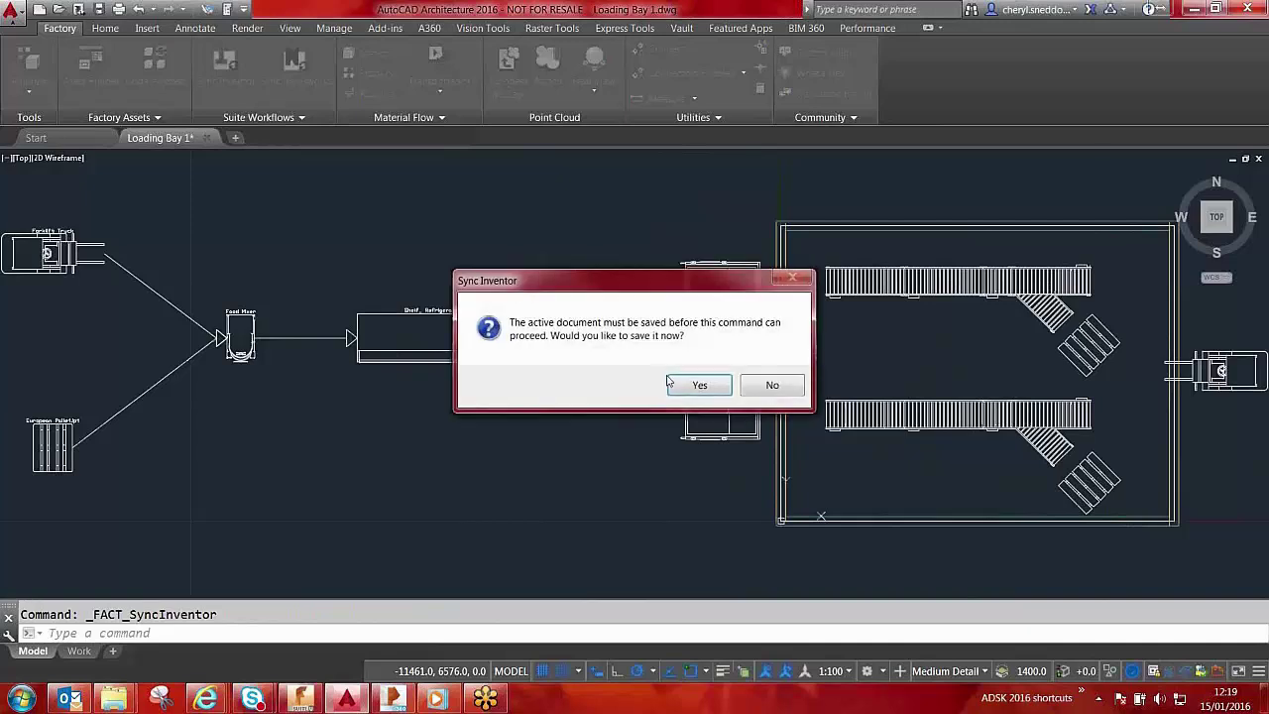
left_click(689, 385)
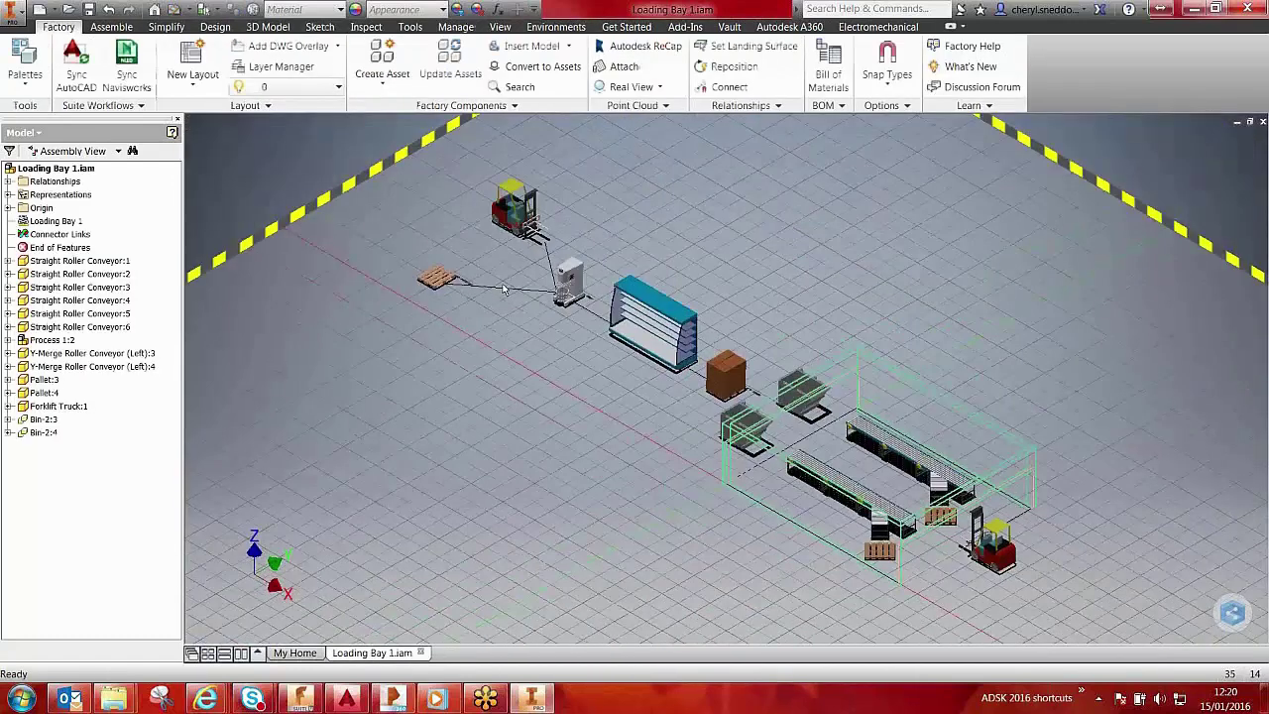
left_click(643, 331)
left_click(870, 436)
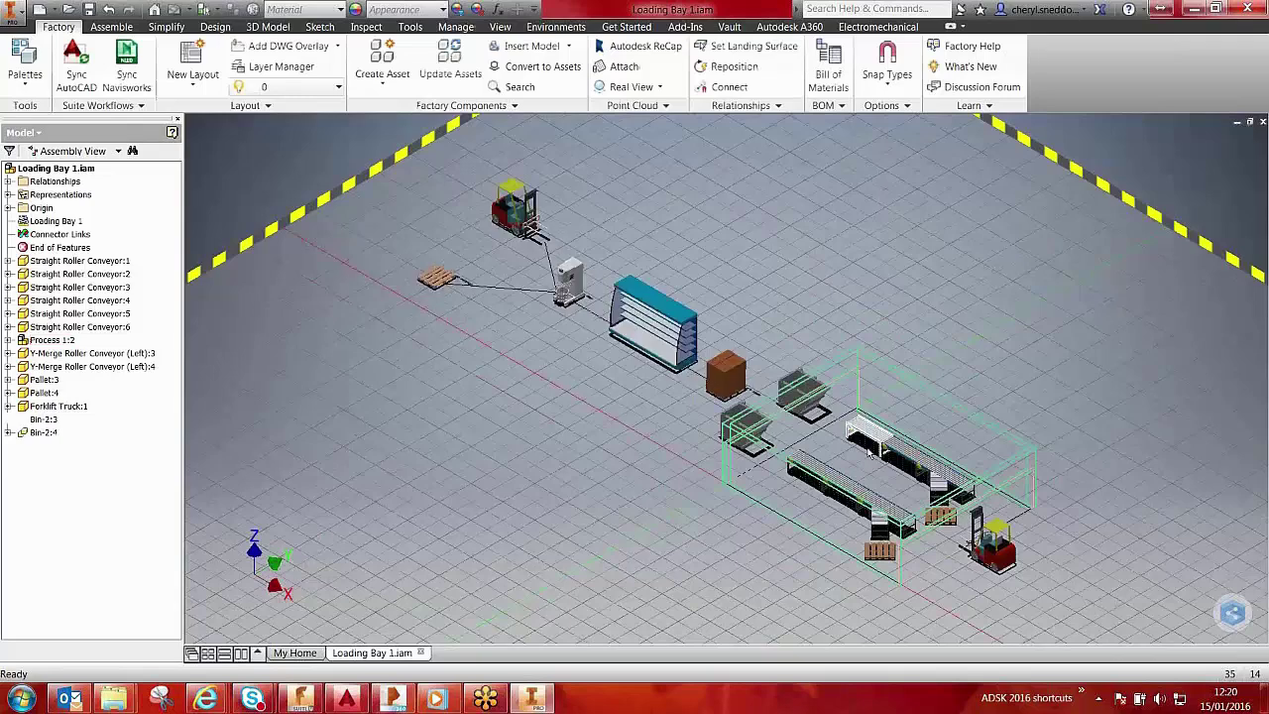
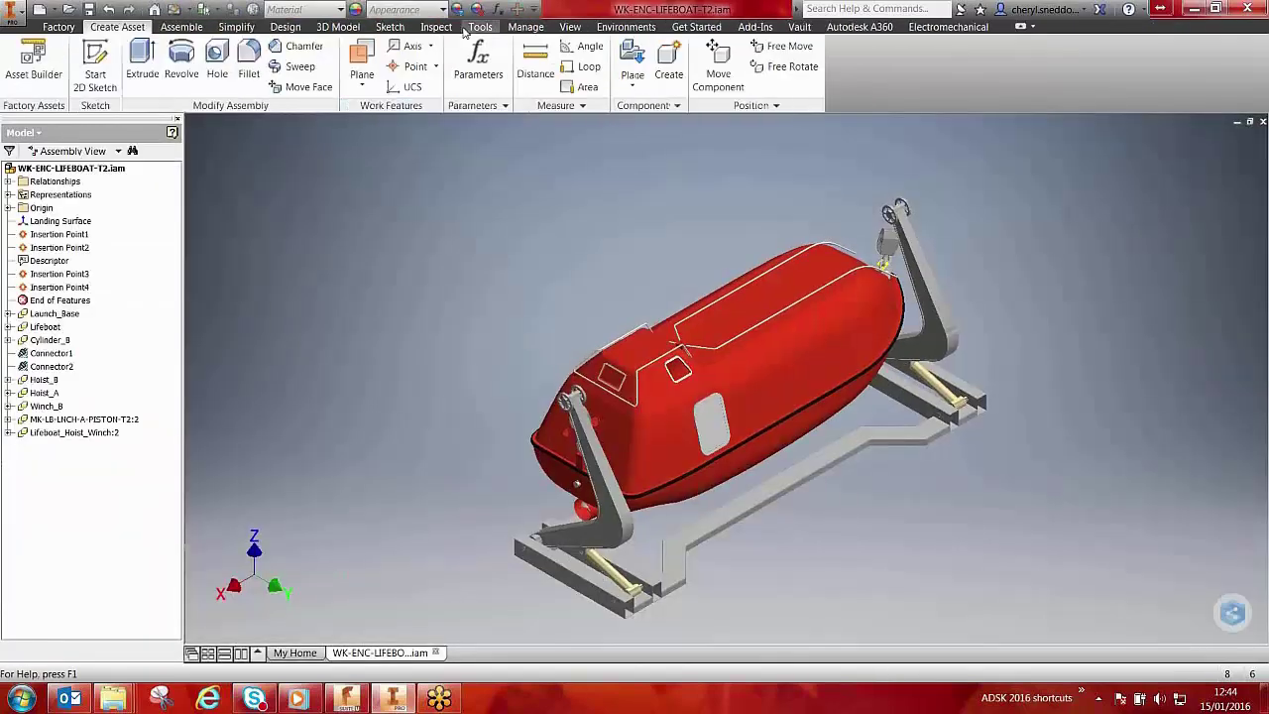
Try the Starboard side in the lifeboat assembly's iLogic Lifeboat Position form, switch the side back and close the form.
left_click(526, 27)
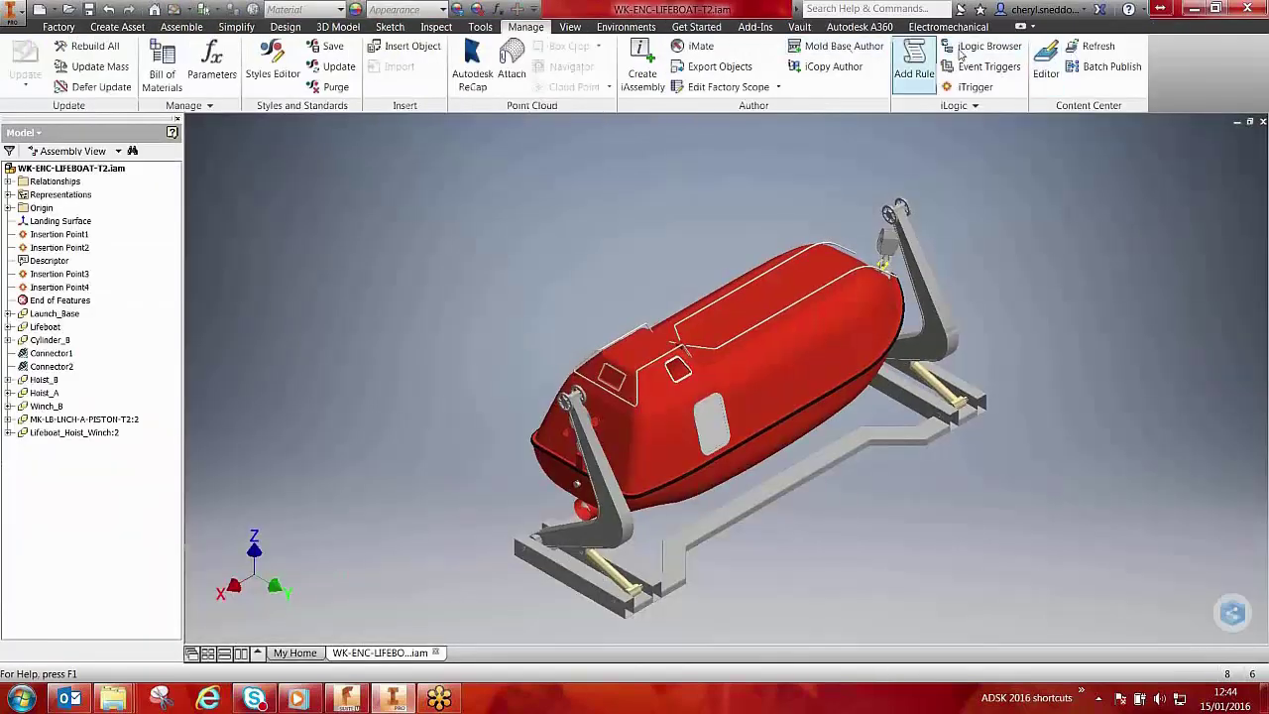
left_click(960, 49)
left_click(1166, 168)
left_click(282, 328)
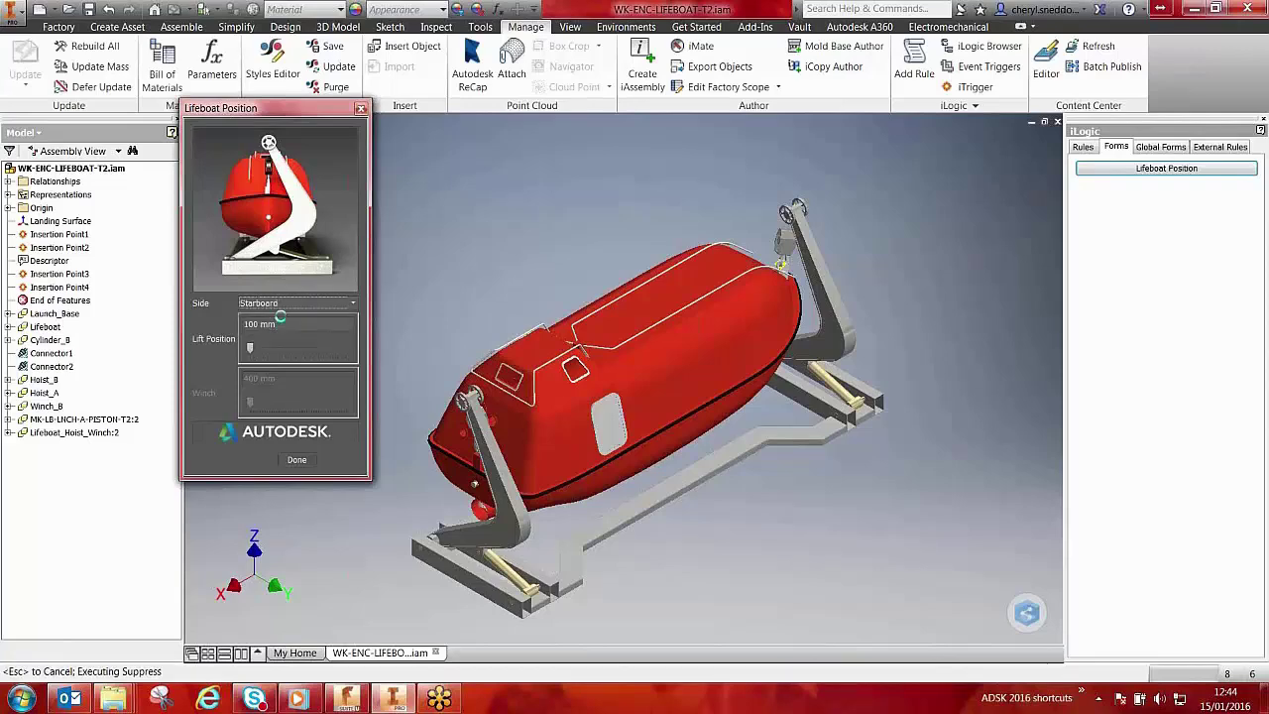
left_click(282, 305)
left_click(285, 318)
left_click(361, 109)
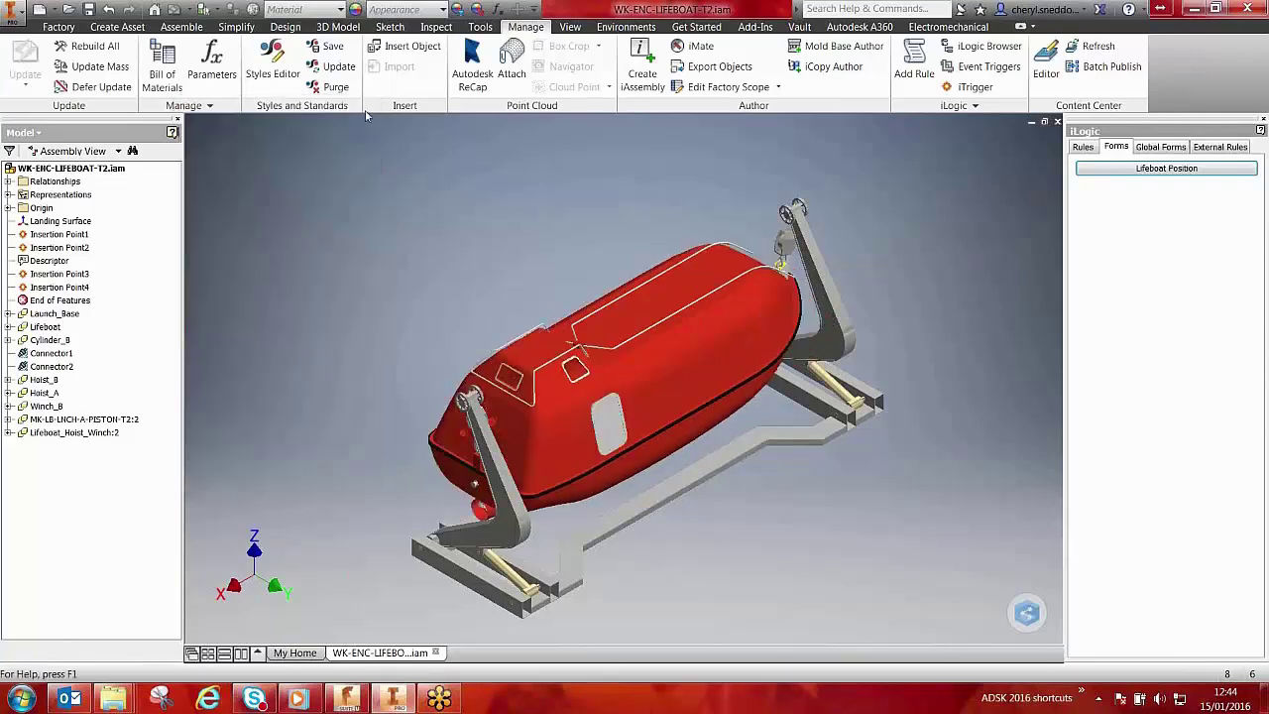
Open the lifeboat assembly in Asset Builder and review its landing surface definition without changing it.
left_click(118, 27)
left_click(26, 66)
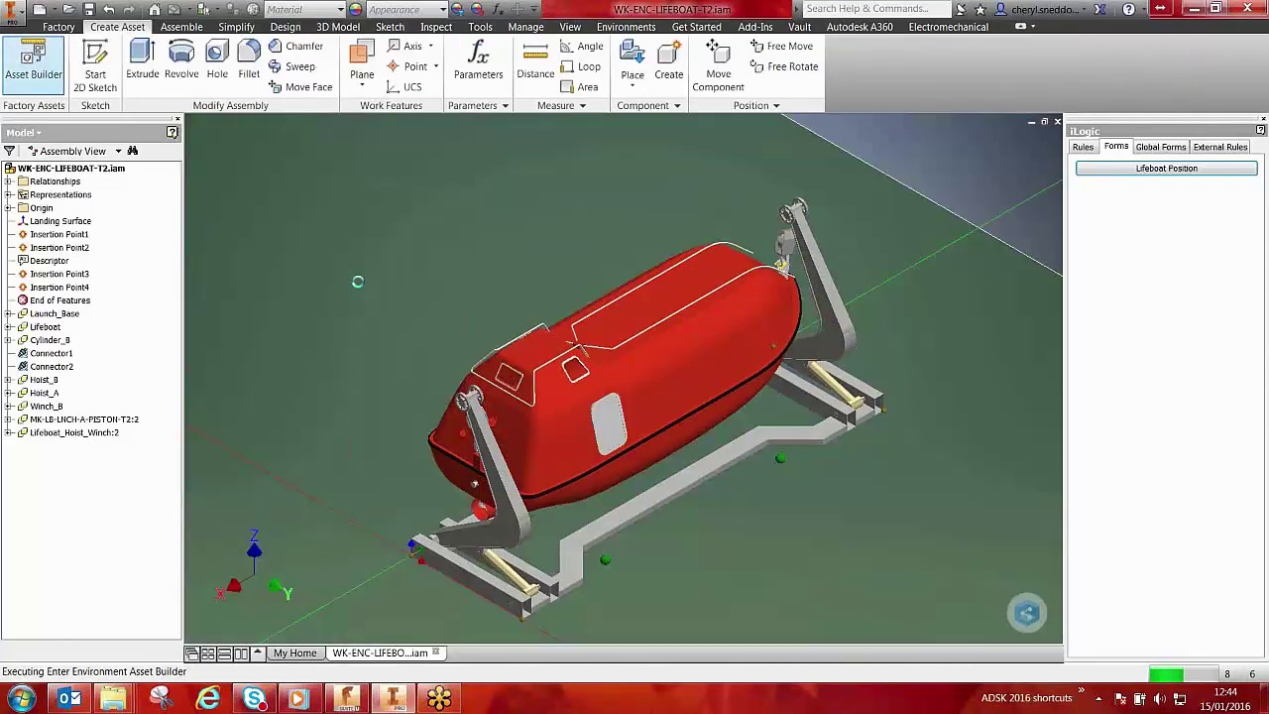
left_click(22, 70)
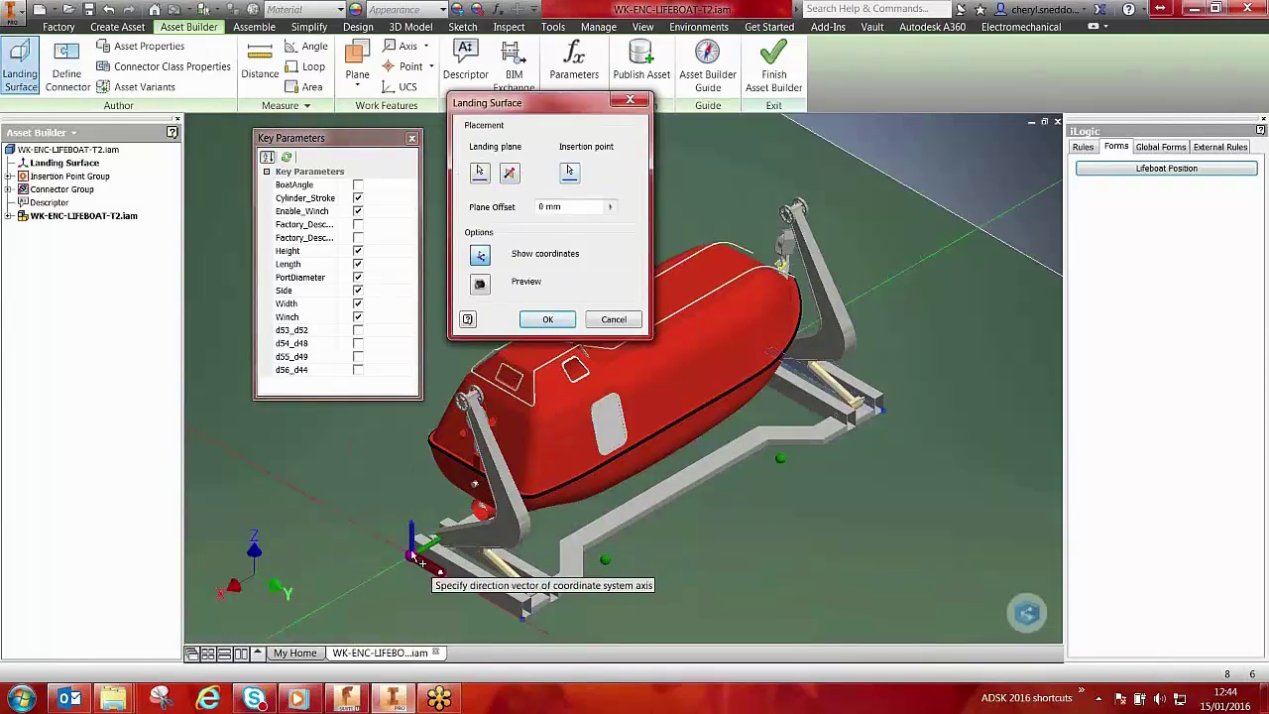
key("Escape")
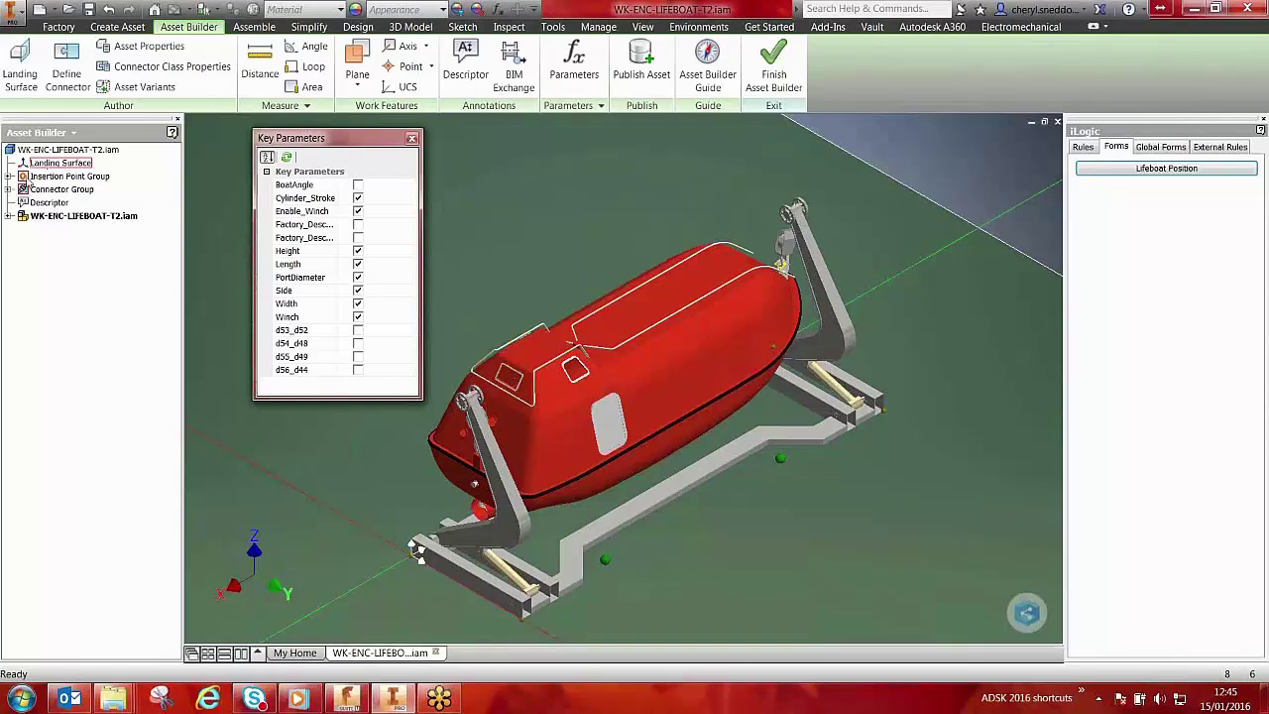
Examine the lifeboat asset's insertion points and connectors, opening Connector1's definition and leaving it unchanged.
left_click(9, 175)
left_click(66, 69)
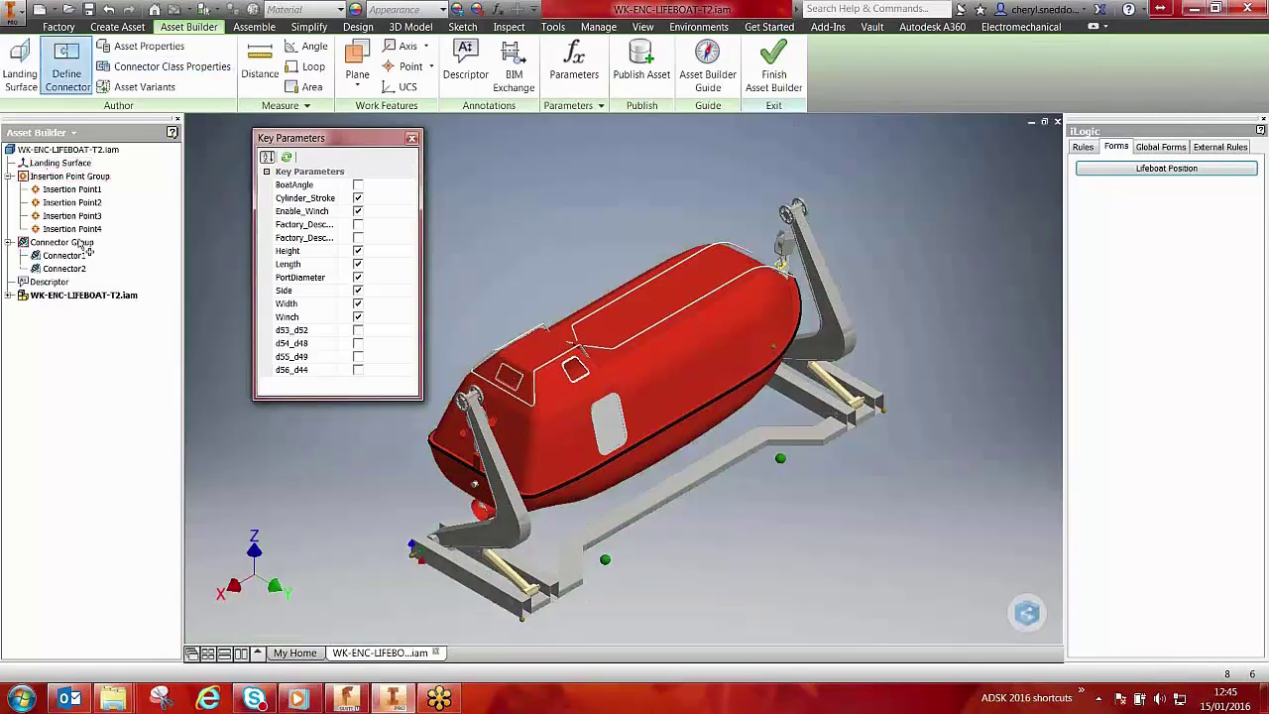
right_click(781, 530)
left_click(810, 545)
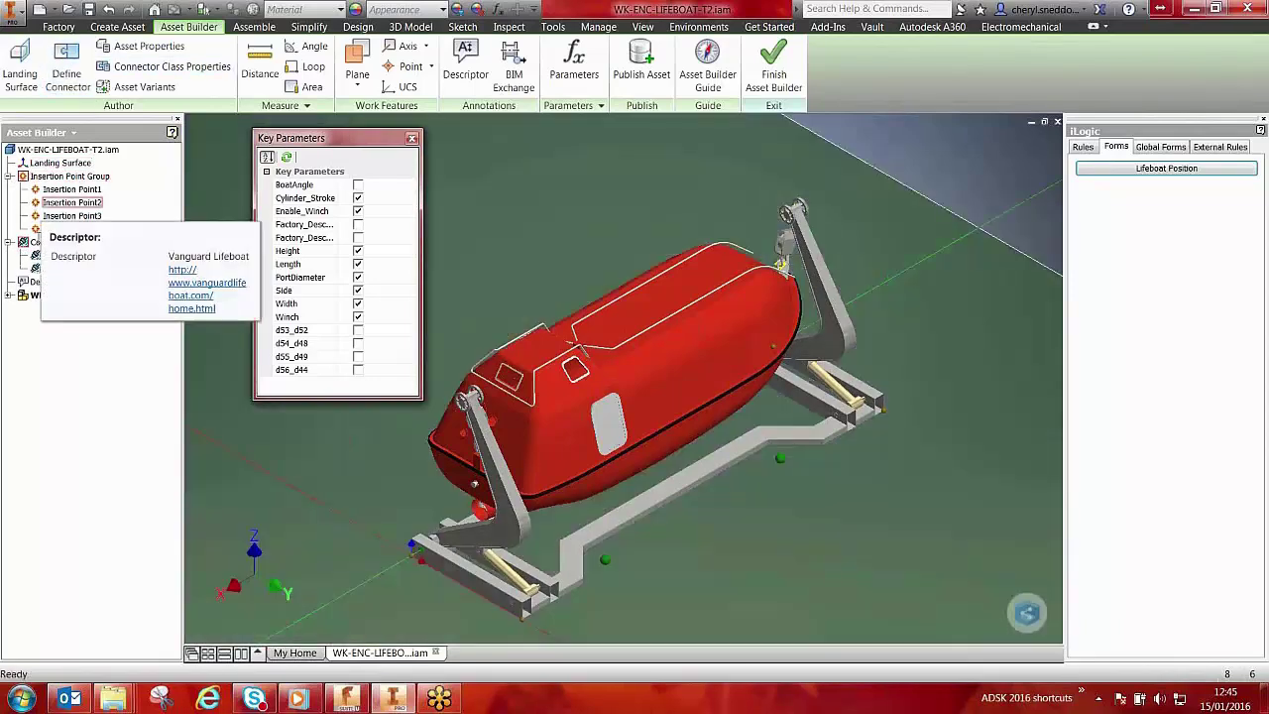
right_click(65, 255)
left_click(109, 260)
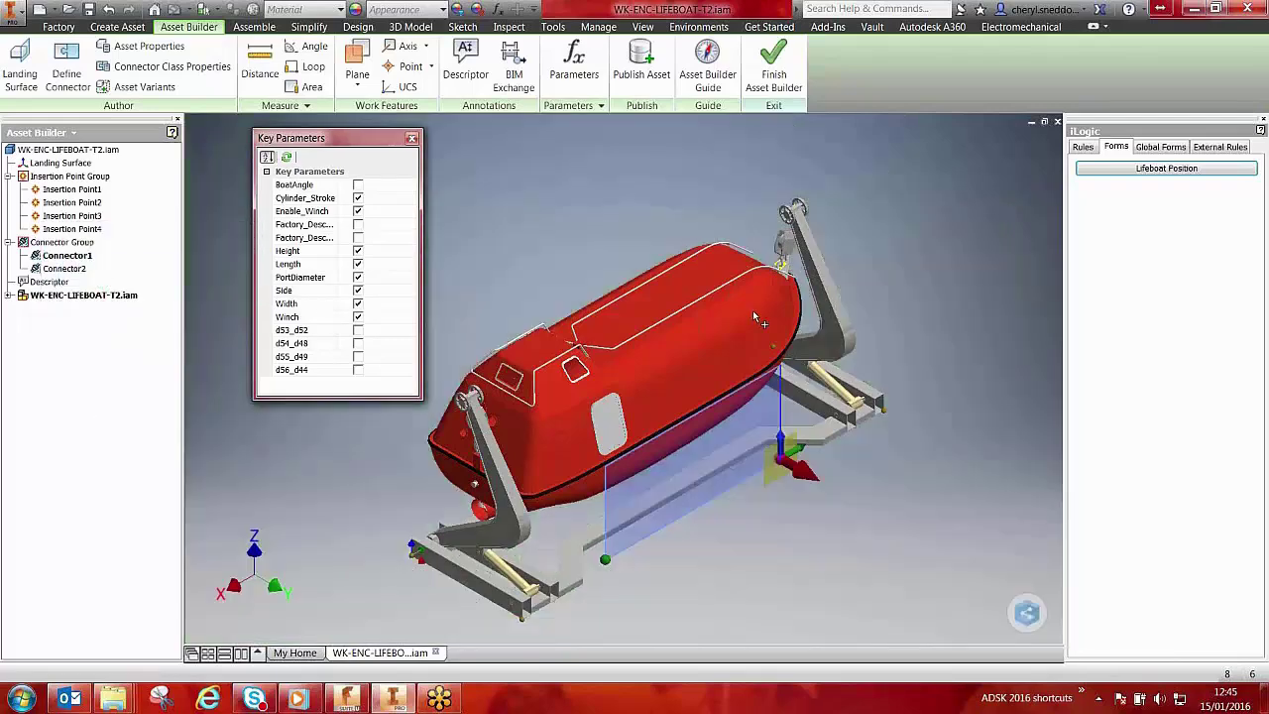
right_click(795, 448)
left_click(823, 462)
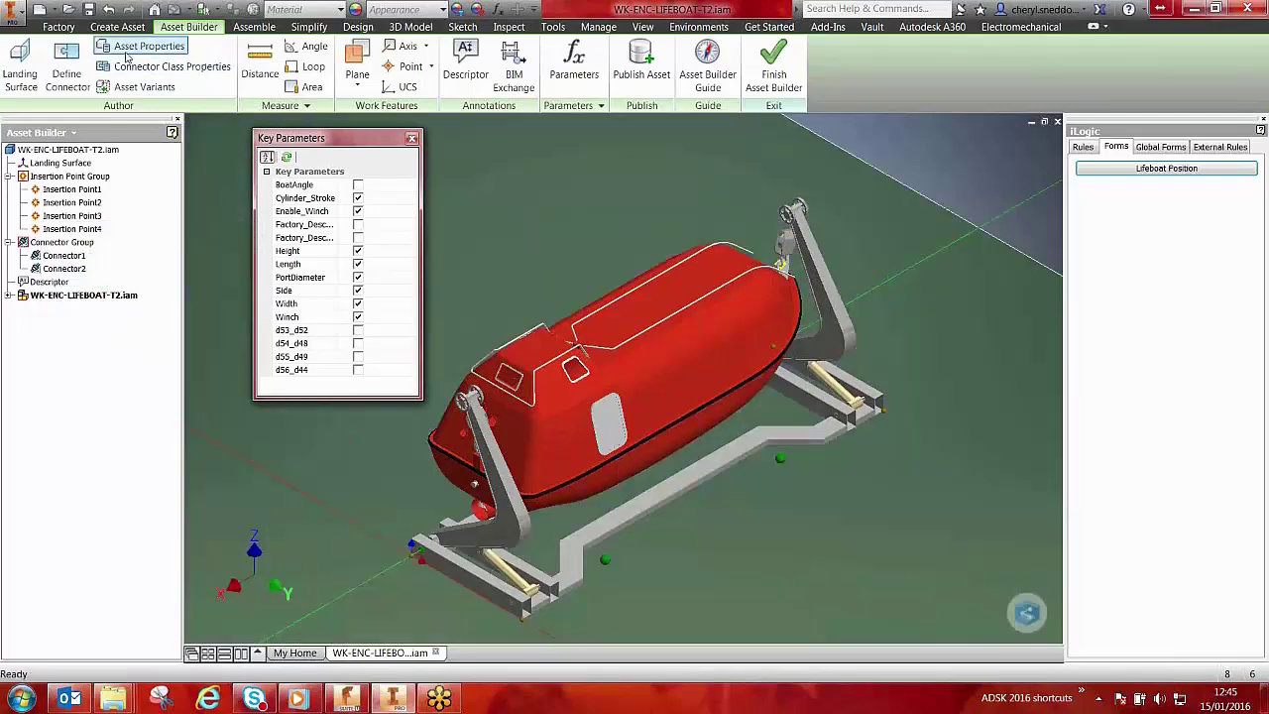
Review the project and customizable asset properties and the available connector class file names for the lifeboat.
left_click(126, 54)
left_click(446, 111)
left_click(571, 111)
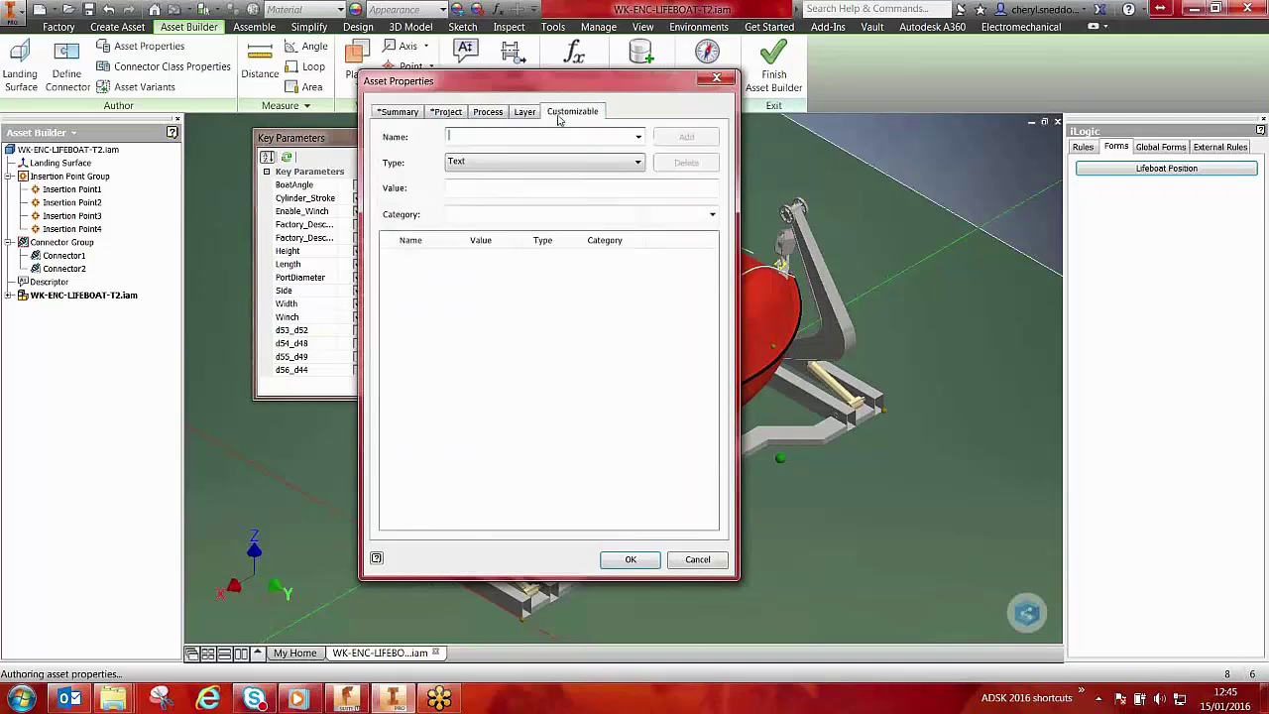
left_click(716, 79)
left_click(164, 66)
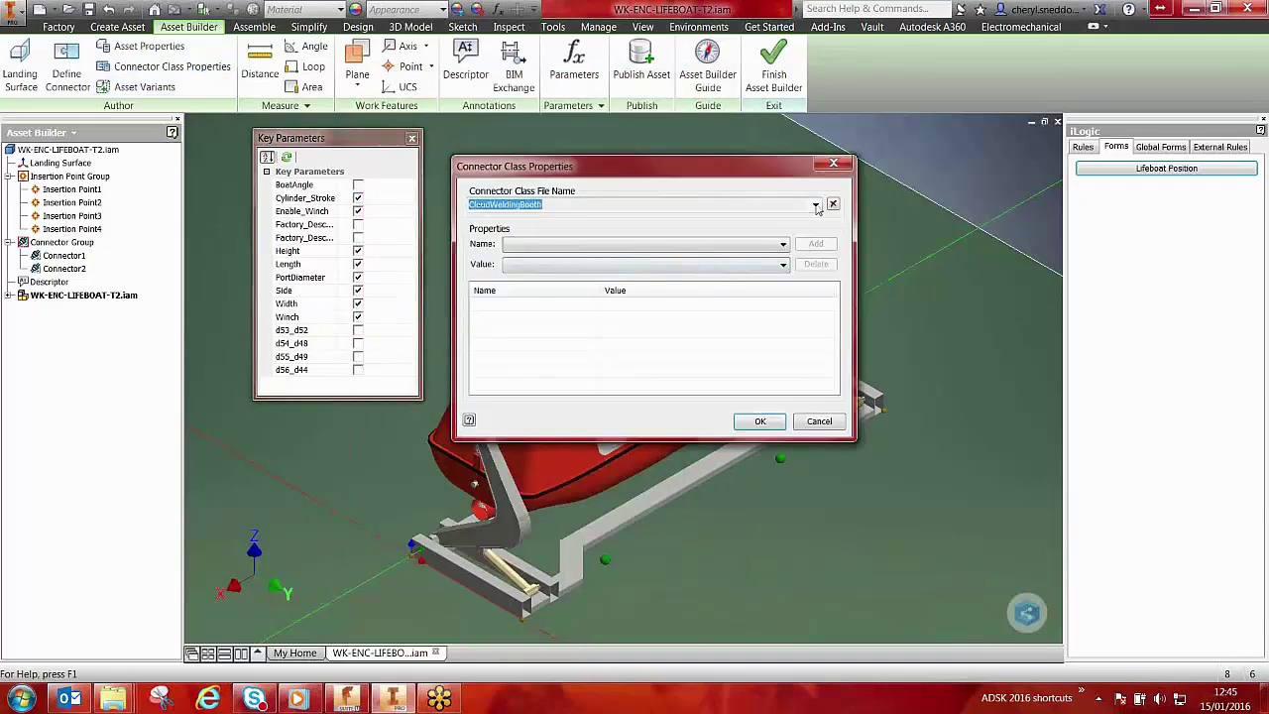
left_click(815, 205)
left_click(761, 422)
Review the lifeboat's Starboard and Portside asset variants and its descriptor text.
left_click(151, 90)
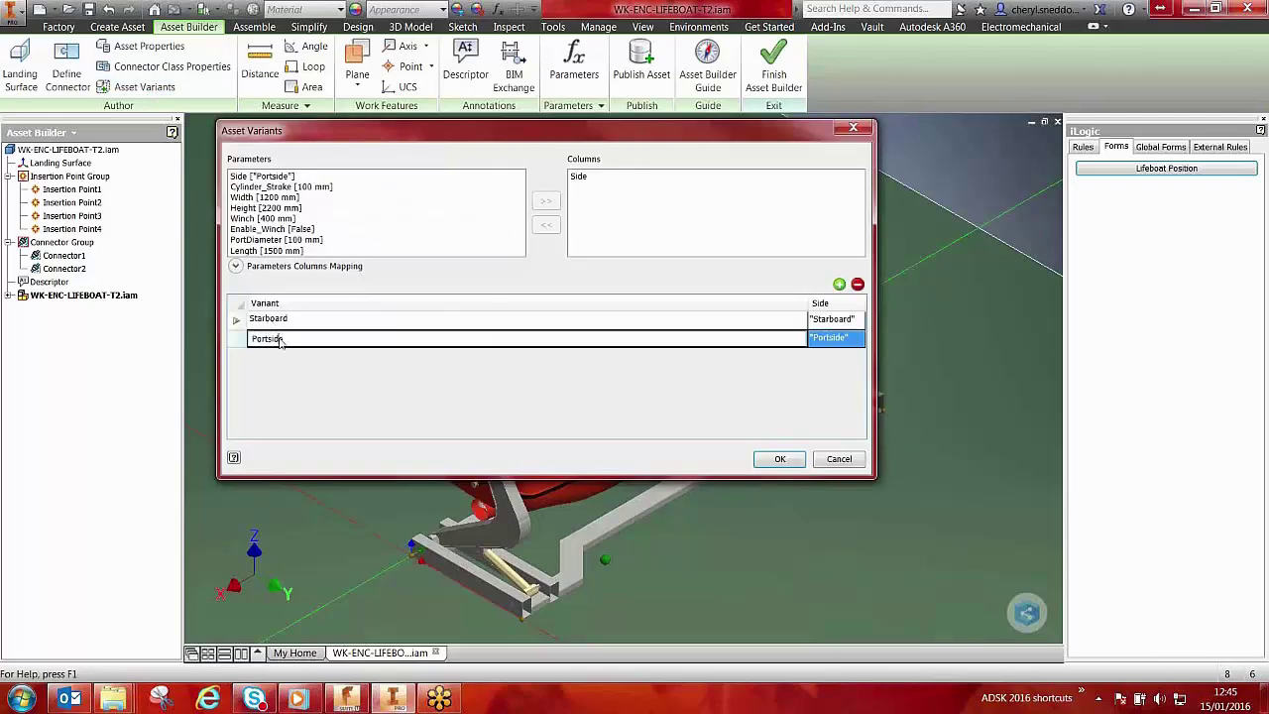
left_click(776, 459)
left_click(476, 86)
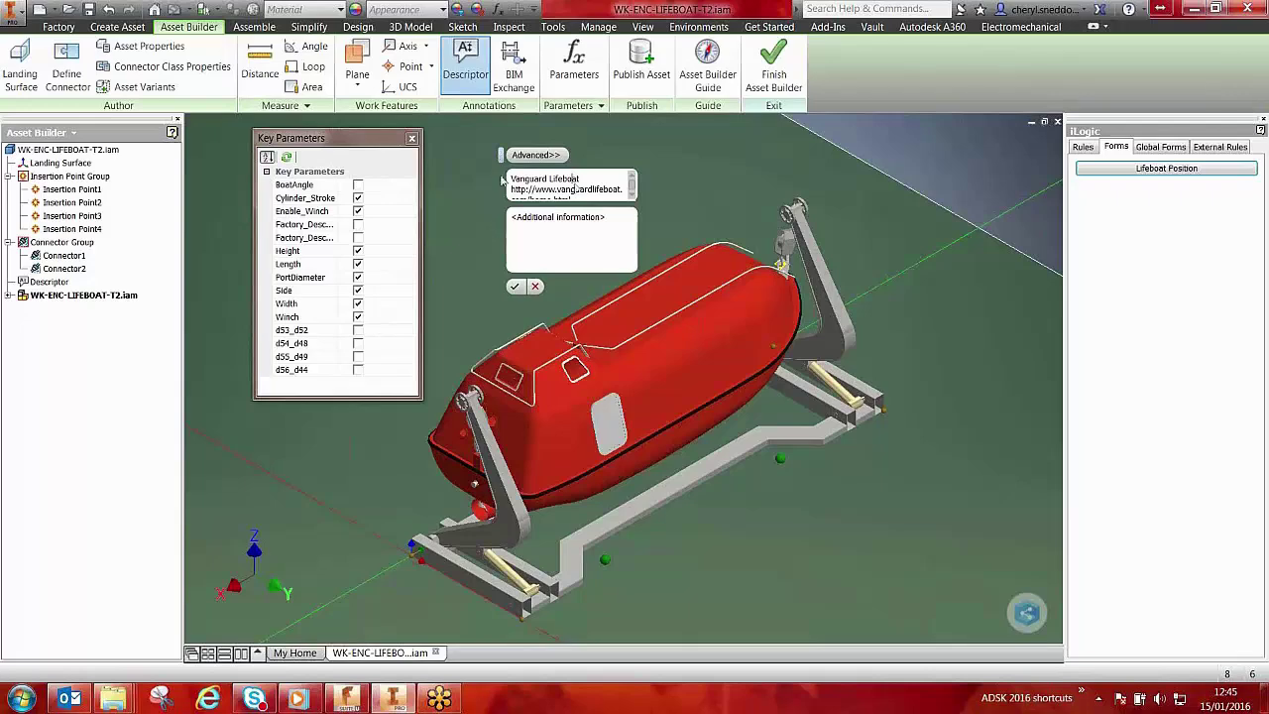
left_click(515, 288)
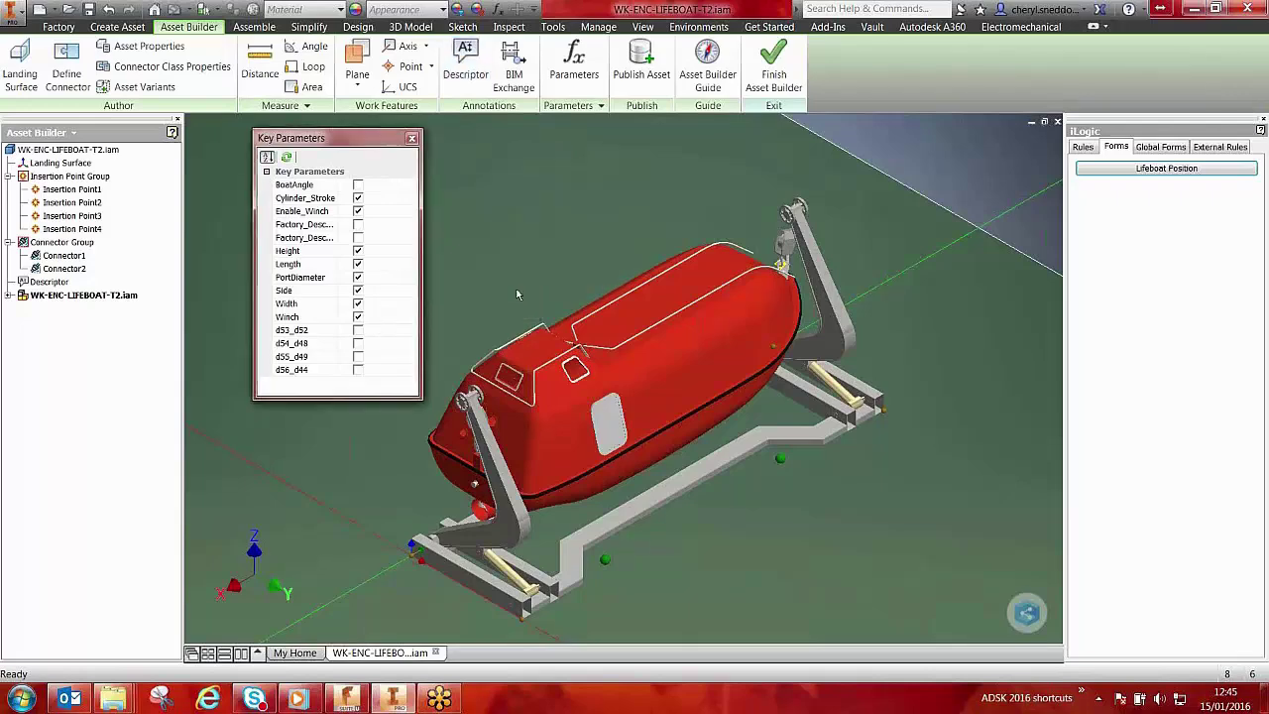
Publish WK-ENC-LIFEBOAT-T2 as a standard local asset in the Ship Building folder under User Assets, including the 2D asset.
left_click(647, 75)
left_click(705, 408)
left_click(714, 442)
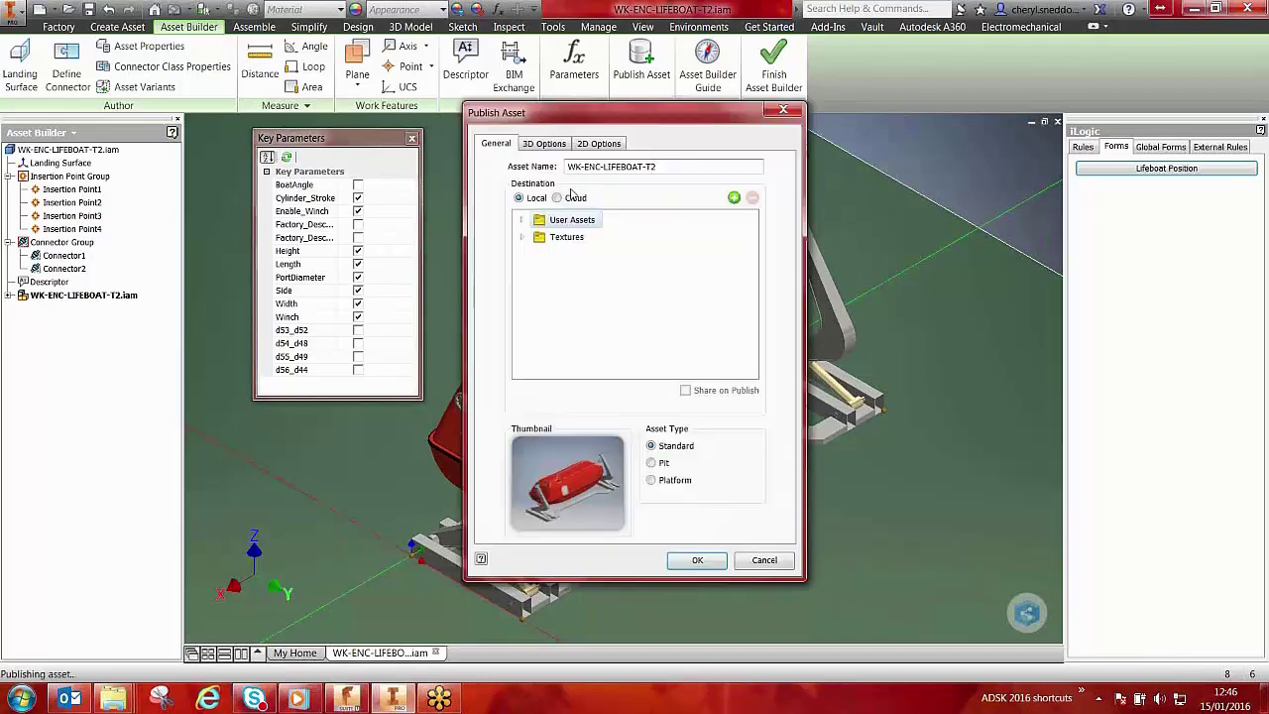
left_click(538, 289)
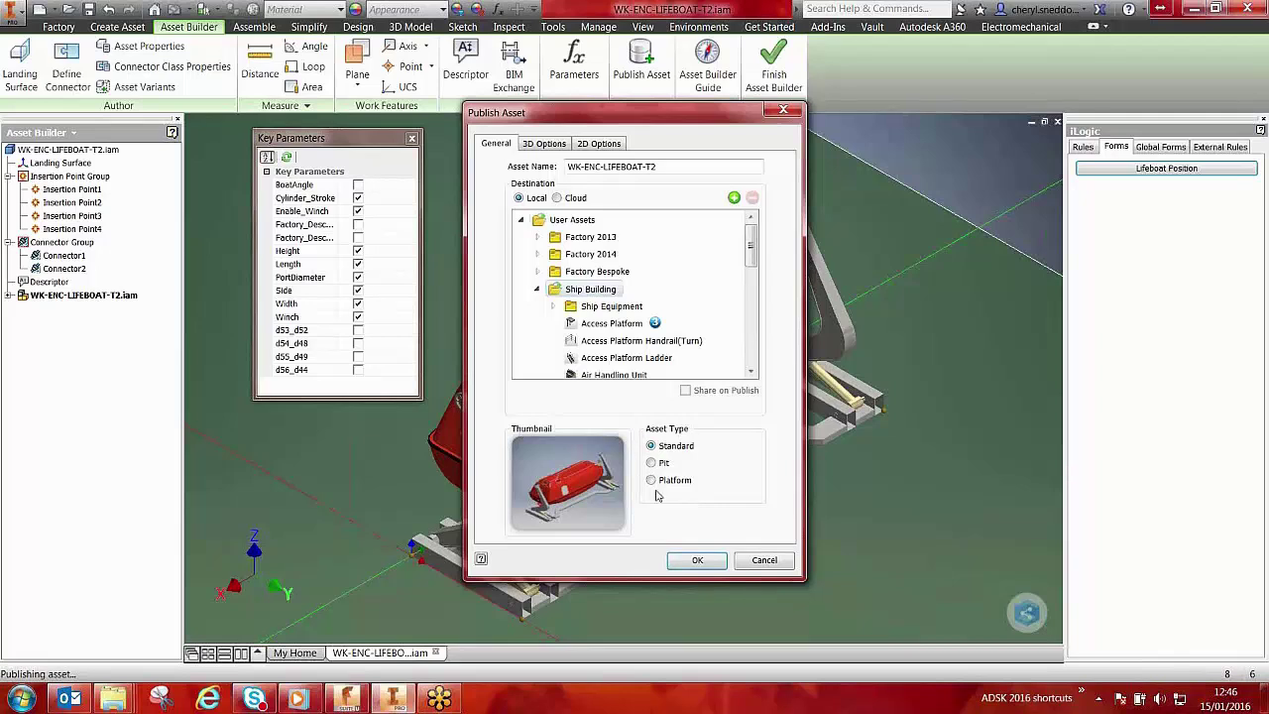
left_click(545, 145)
left_click(587, 147)
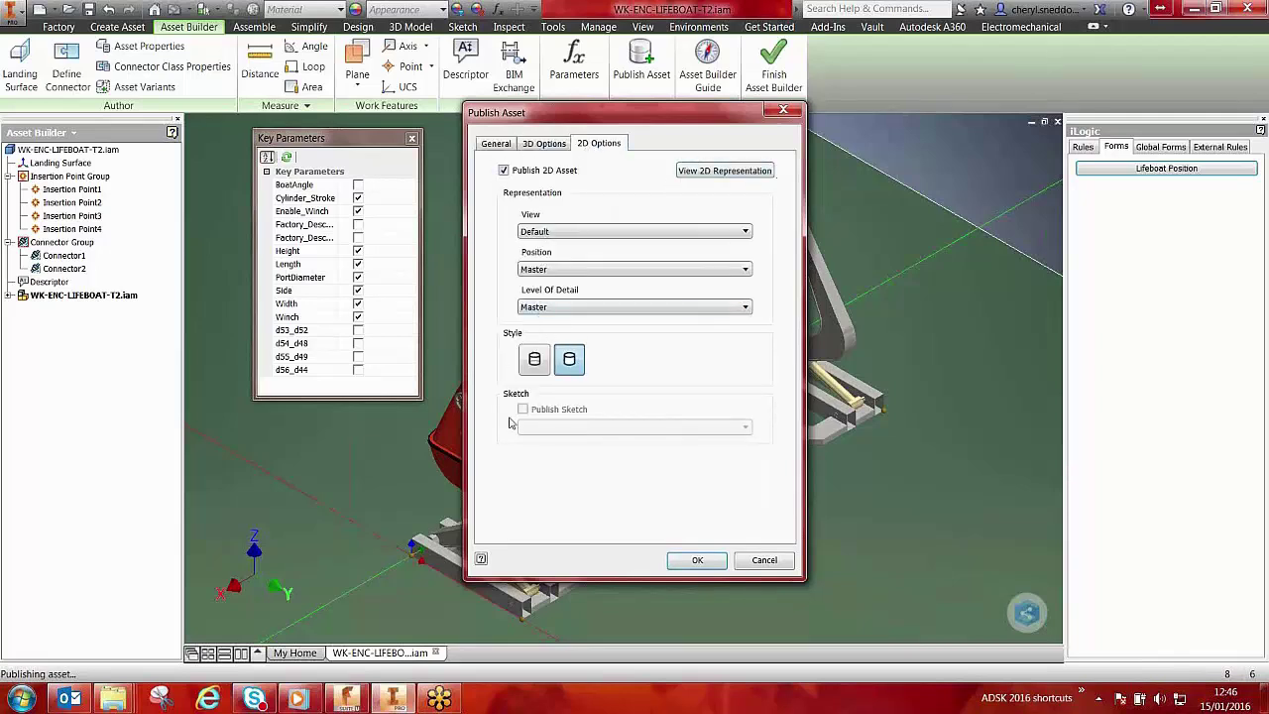
left_click(699, 561)
left_click(701, 410)
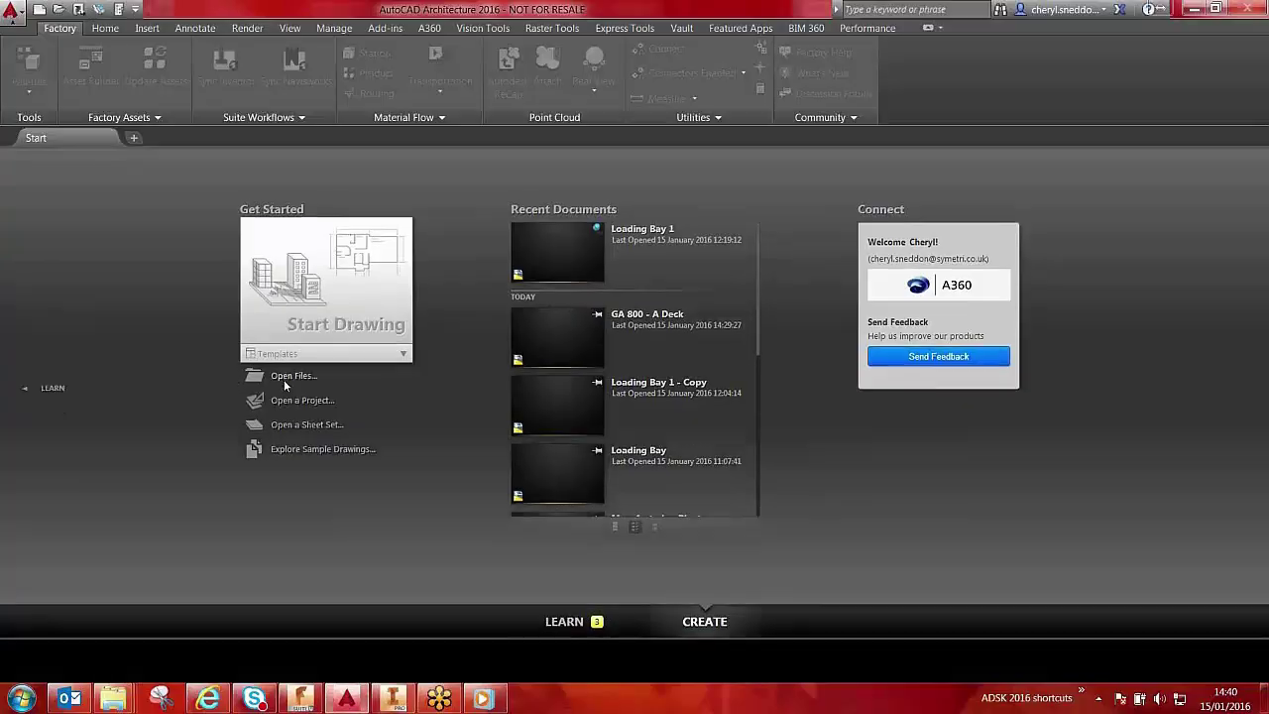
Open the GA 800 - A Deck drawing in AutoCAD Architecture.
left_click(283, 380)
left_click(524, 354)
left_click(867, 499)
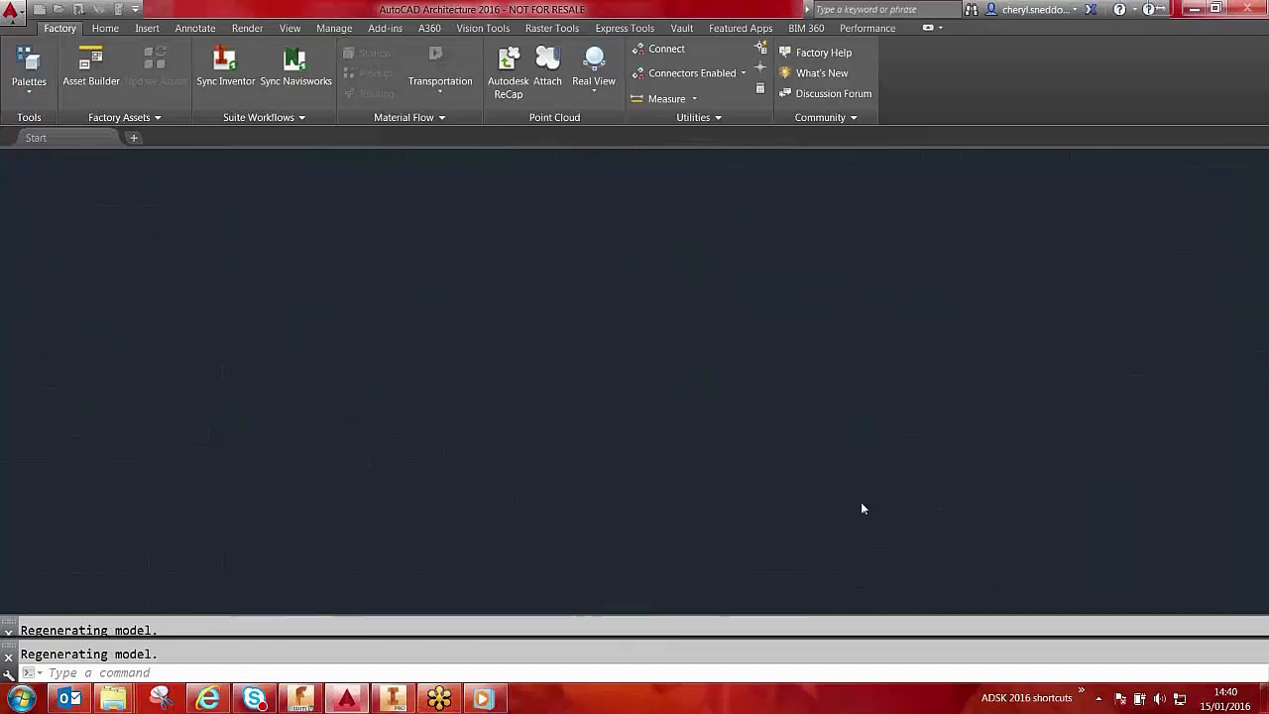
left_click(753, 395)
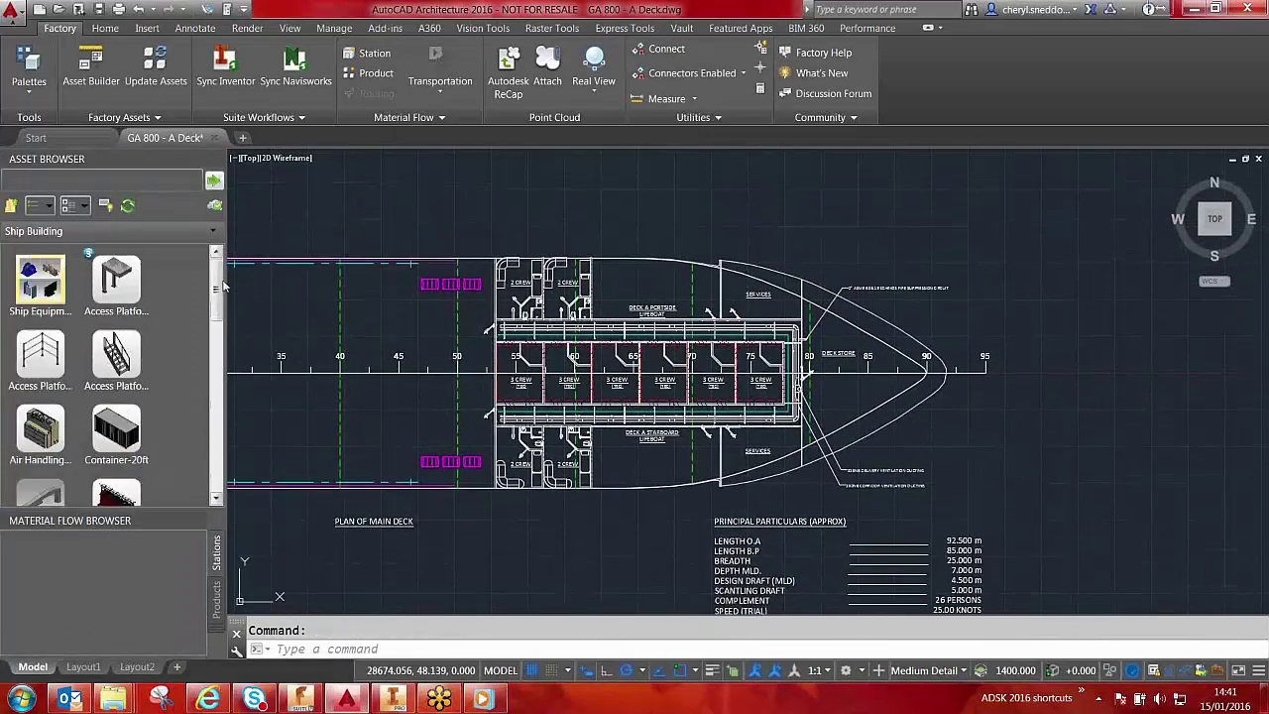
Insert the Starboard variant of the lifeboat asset in the Deck A Starboard Lifeboat area, against the services bulkhead.
scroll(203, 486, "down", 10)
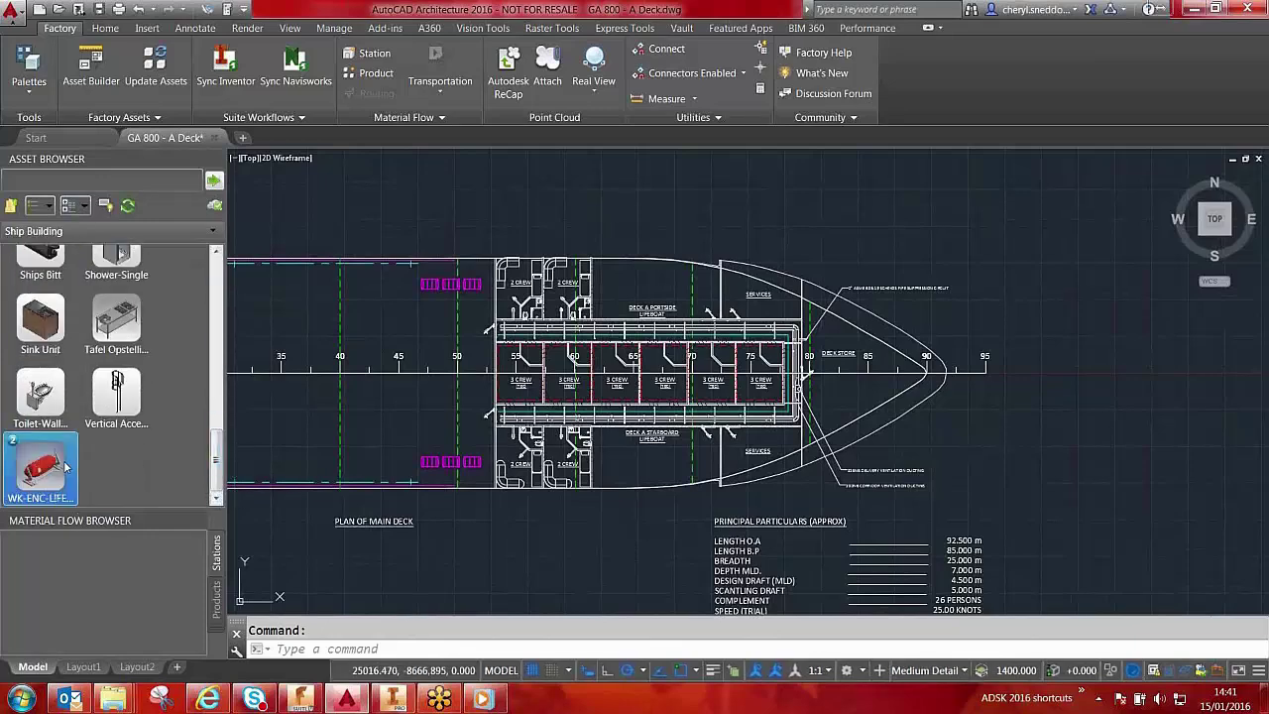
right_click(67, 465)
mouse_move(127, 476)
left_click(291, 478)
scroll(693, 478, "up", 5)
left_click(796, 446)
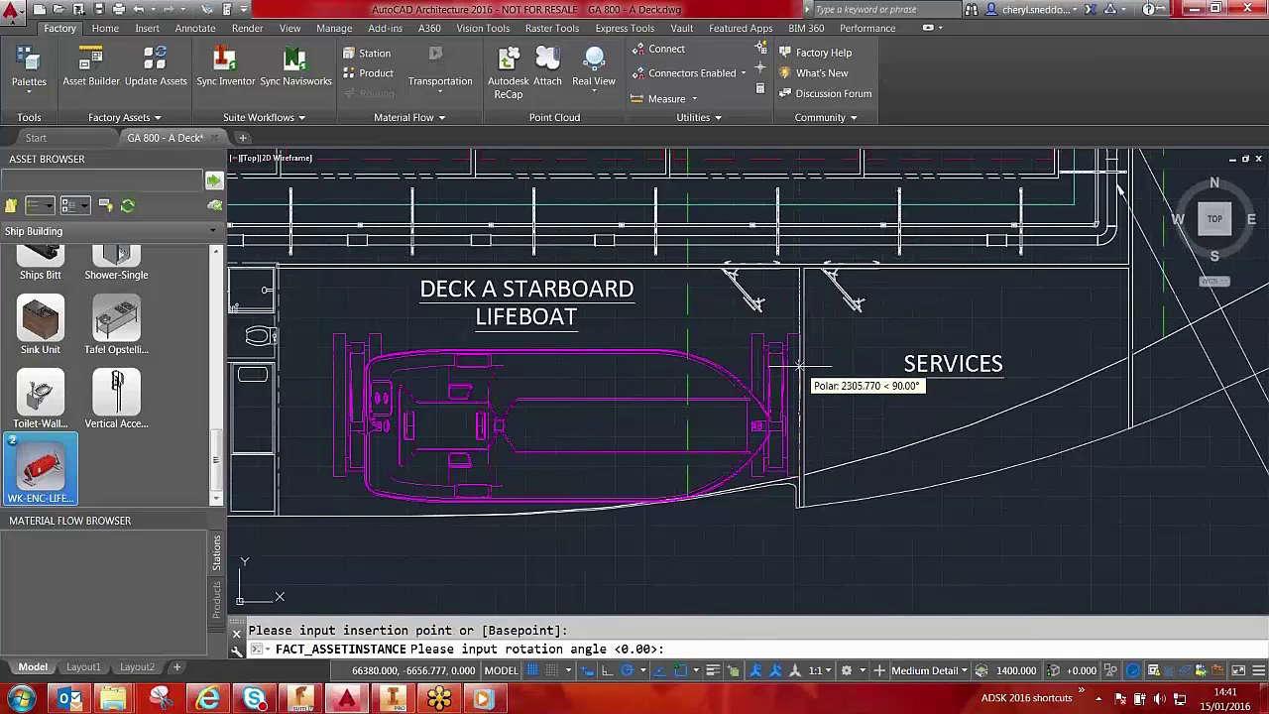
left_click(800, 360)
right_click(847, 397)
left_click(865, 402)
Move the starboard lifeboat 500 mm away from the services bulkhead.
left_click(724, 381)
left_click(724, 382)
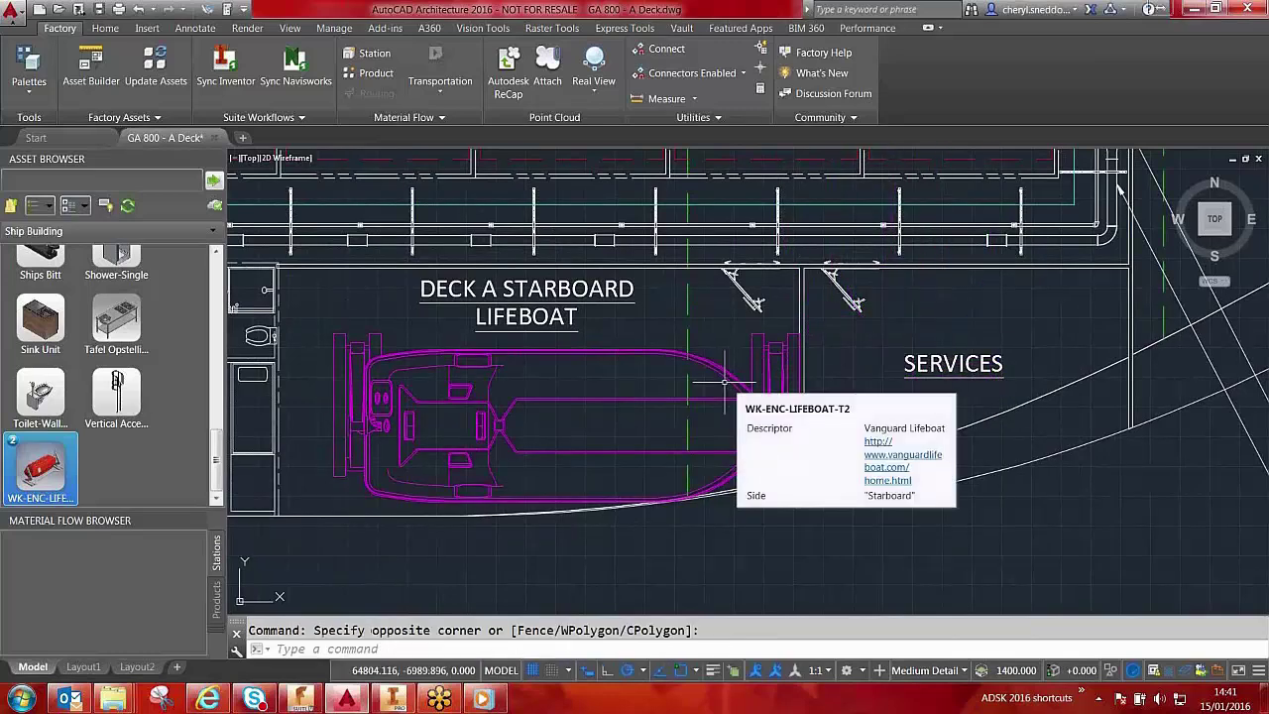
left_click(725, 381)
right_click(745, 382)
mouse_move(811, 339)
left_click(977, 355)
left_click(795, 323)
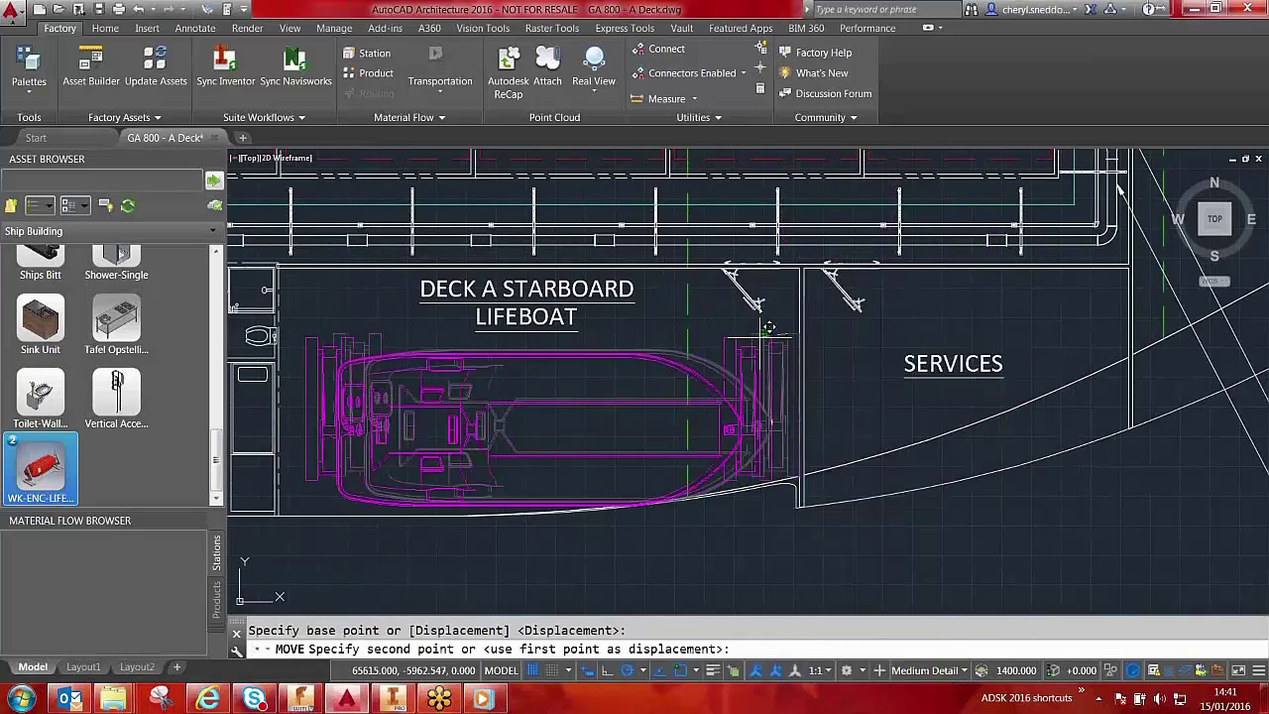
key("Return")
Insert the Portside variant of the lifeboat asset in the Deck A Portside Lifeboat area, at the hull corner beside the crew cabin.
scroll(714, 426, "down", 5)
scroll(641, 357, "up", 5)
middle_click_drag(661, 459, 672, 609)
right_click(46, 485)
mouse_move(90, 494)
left_click(253, 493)
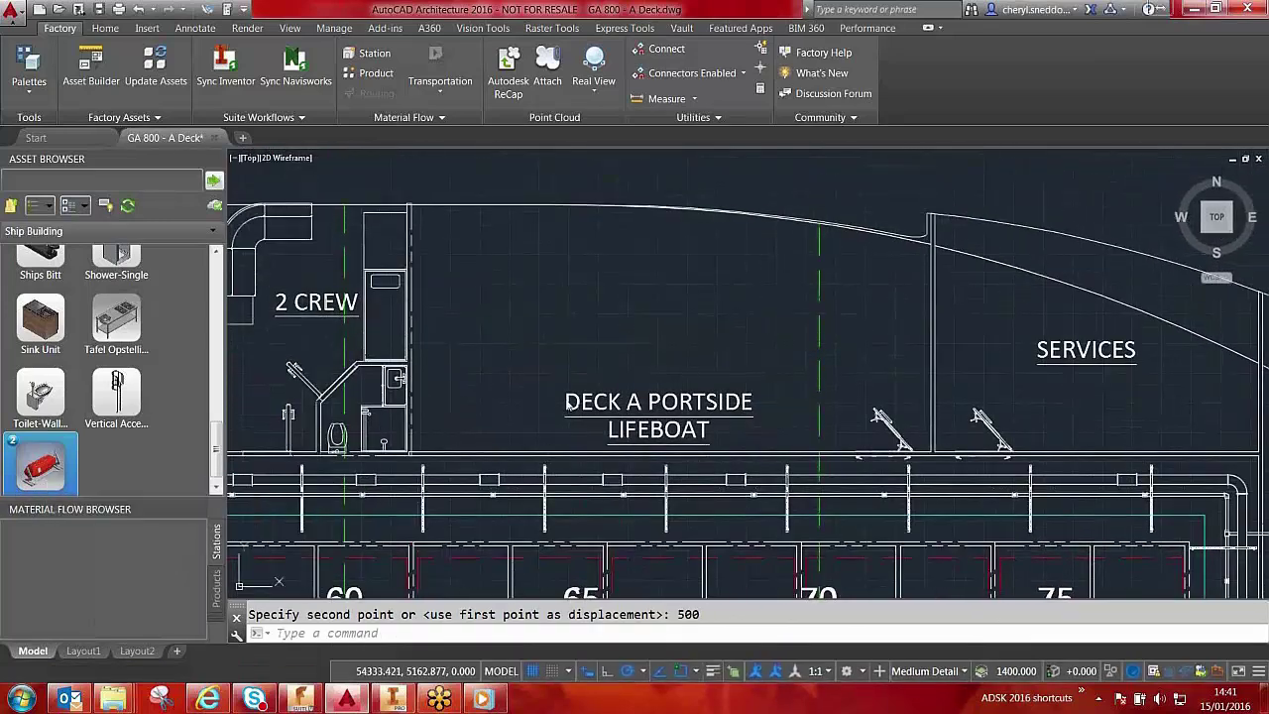
left_click(409, 204)
left_click(410, 310)
right_click(765, 263)
left_click(838, 274)
Move the portside lifeboat 750 mm inboard from the hull edge.
left_click(790, 280)
right_click(790, 281)
mouse_move(888, 339)
left_click(1025, 337)
left_click(880, 198)
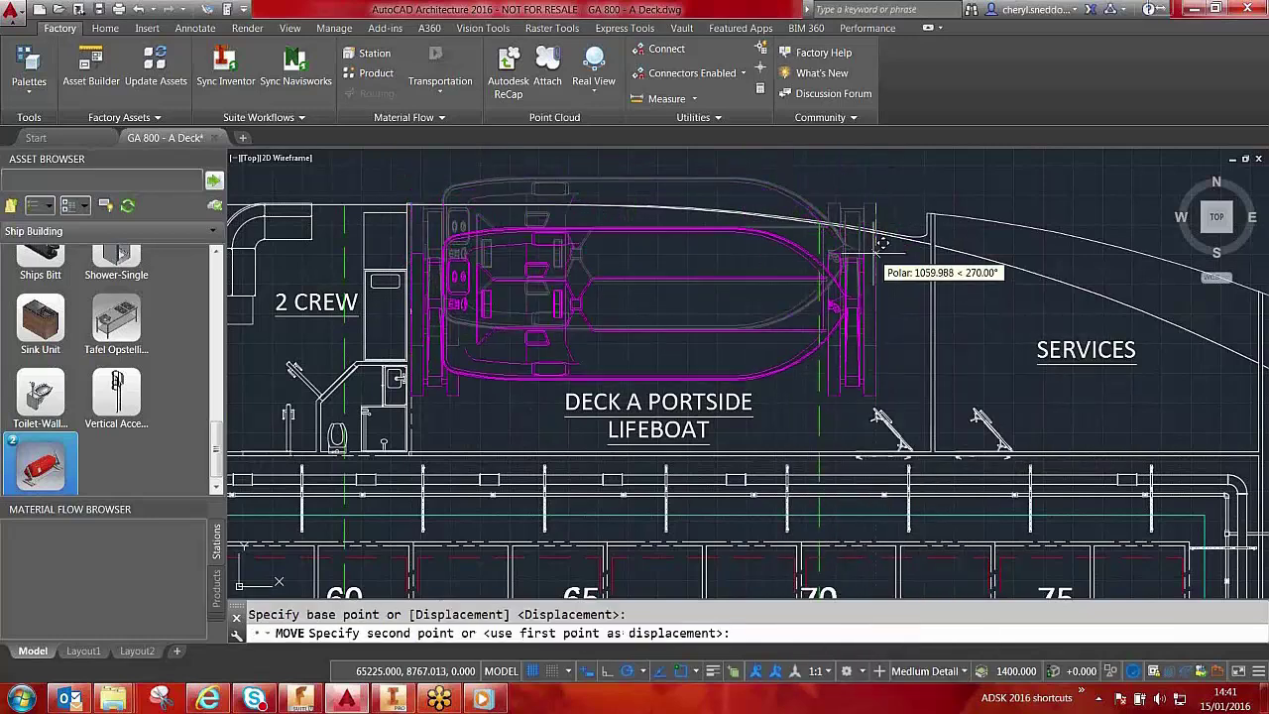
type("750")
key("Return")
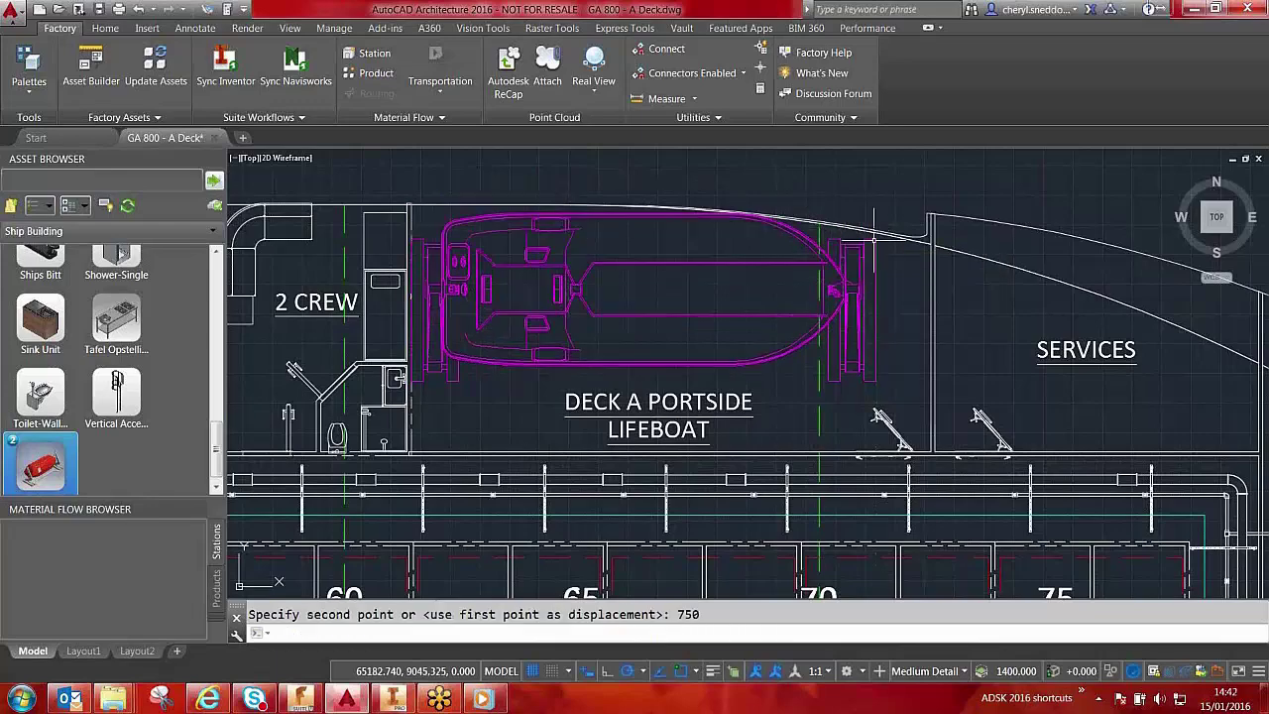
Move the portside lifeboat forward so that its end lines up with the end of the starboard lifeboat.
left_click(877, 238)
left_click(857, 317)
right_click(857, 317)
left_click(1089, 337)
left_click(878, 376)
scroll(765, 337, "down", 6)
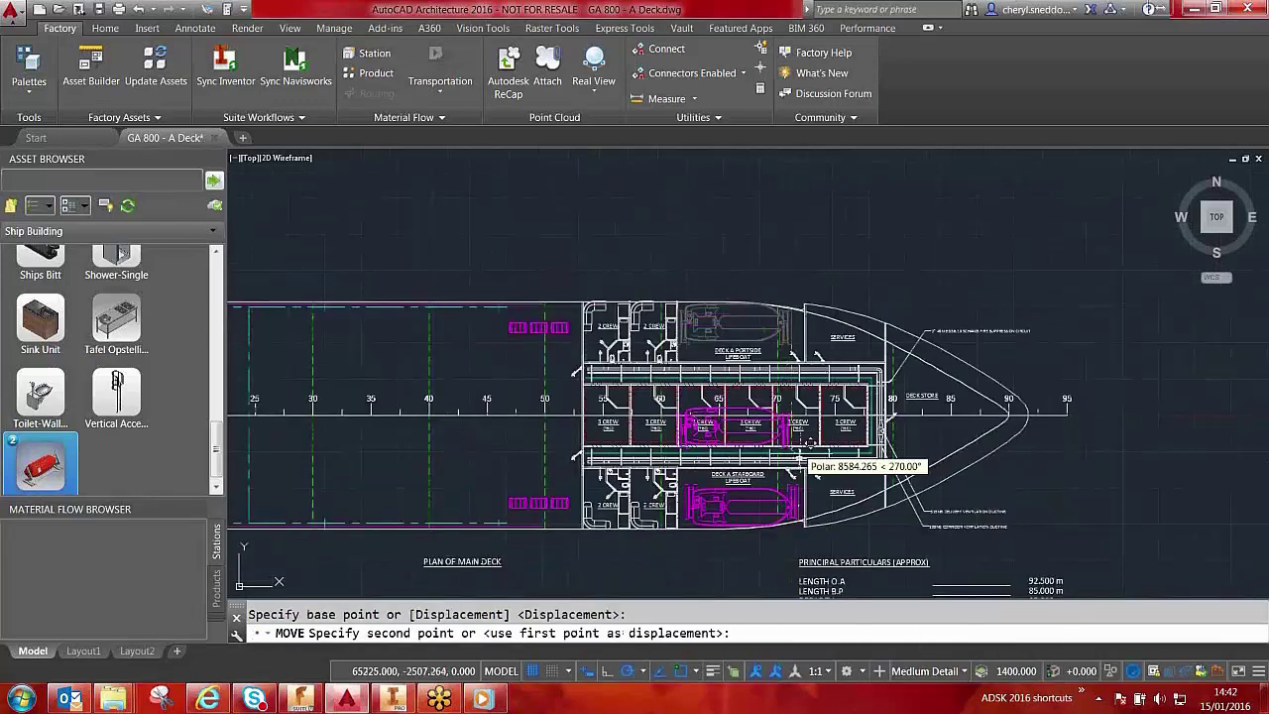
scroll(803, 463, "up", 4)
middle_click_drag(789, 196, 767, 340)
scroll(766, 275, "down", 2)
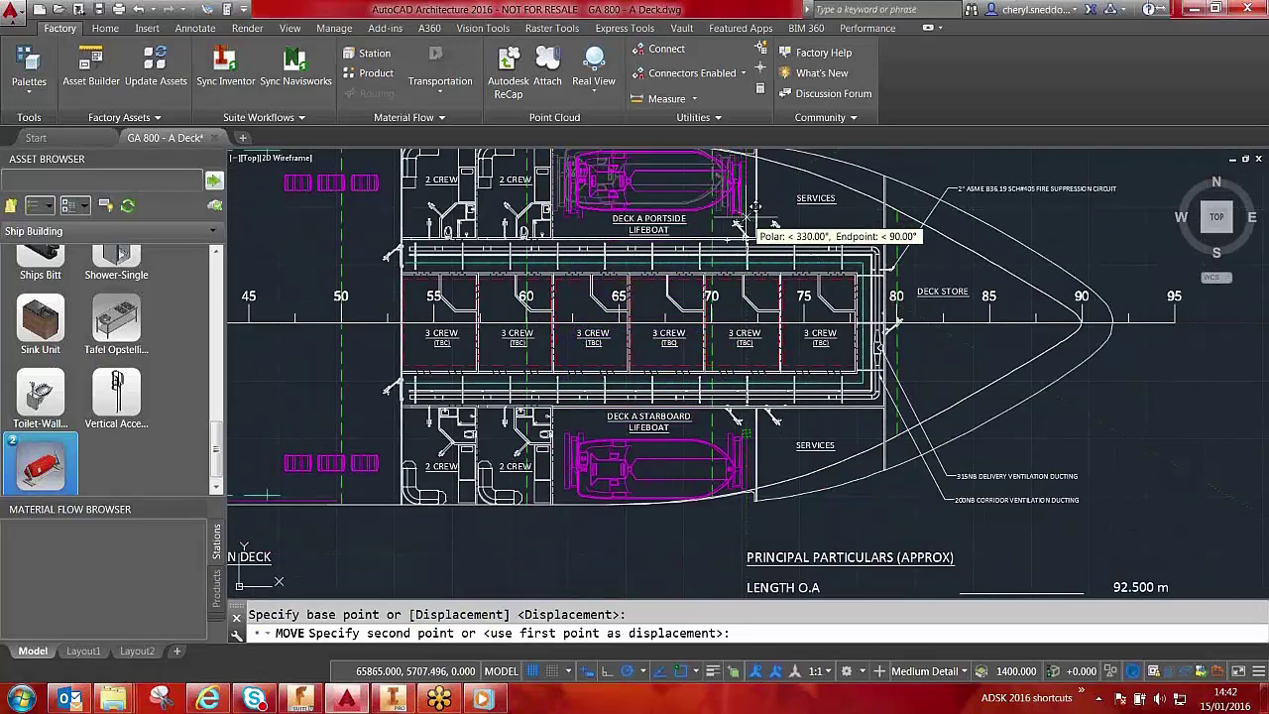
left_click(746, 211)
Place Ships Bitt assets along the portside edge of the main deck.
middle_click_drag(663, 151, 662, 253)
middle_click_drag(611, 439, 848, 363)
middle_click_drag(446, 362, 1104, 391)
middle_click_drag(515, 393, 593, 370)
left_click_drag(216, 459, 216, 424)
double_click(60, 408)
middle_click_drag(425, 204, 421, 280)
left_click(399, 253)
left_click(335, 247)
left_click(677, 253)
key("Return")
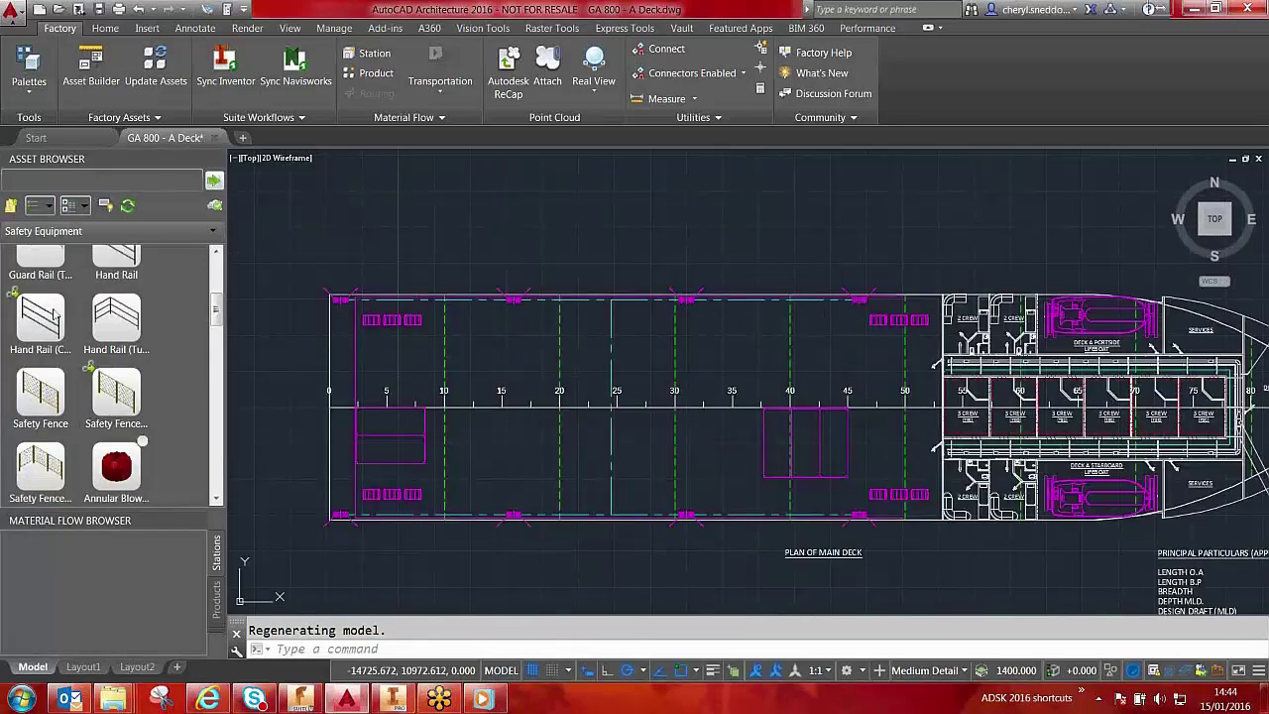
Run the chained Hand Rail asset across the stern to the portside corner and forward along the portside deck edge.
left_click(40, 322)
scroll(340, 318, "up", 3)
left_click(396, 439)
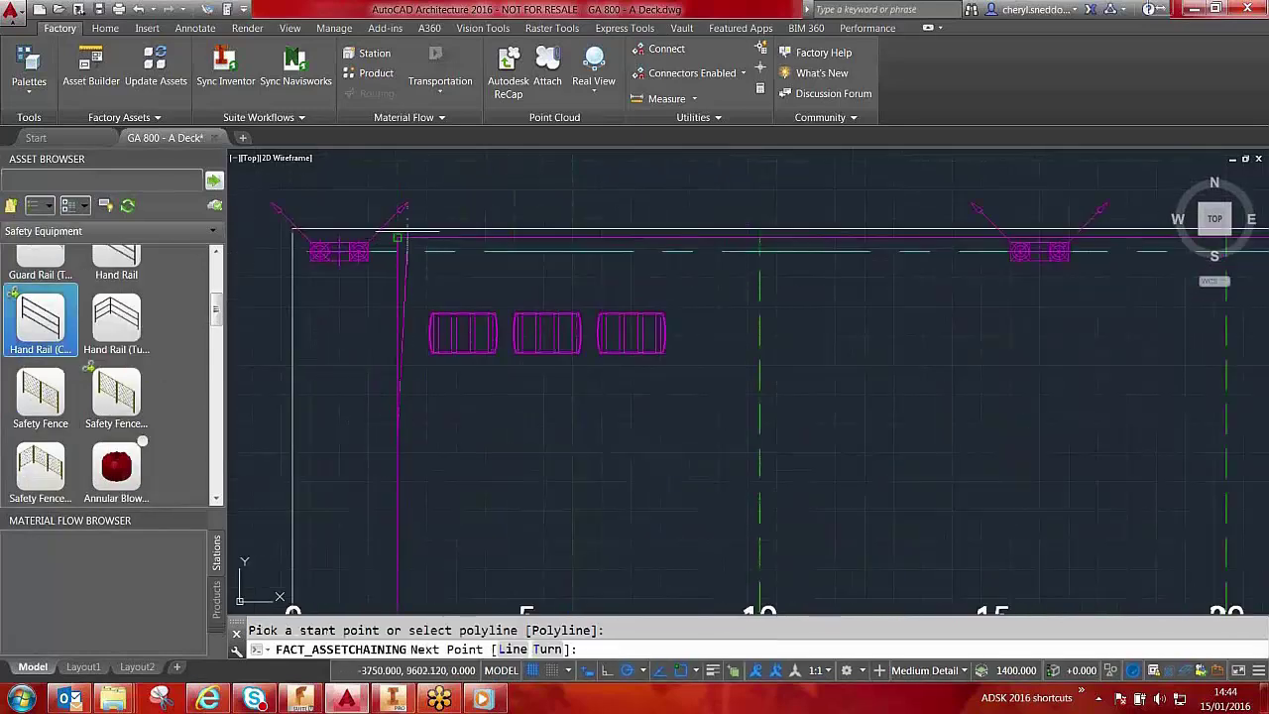
left_click(401, 236)
scroll(292, 265, "down", 3)
scroll(848, 261, "up", 3)
right_click(592, 331)
left_click(609, 343)
Run a second chained Hand Rail from the stern around the starboard corner and forward along the starboard deck edge.
key("Return")
middle_click_drag(265, 462, 710, 478)
scroll(646, 446, "up", 4)
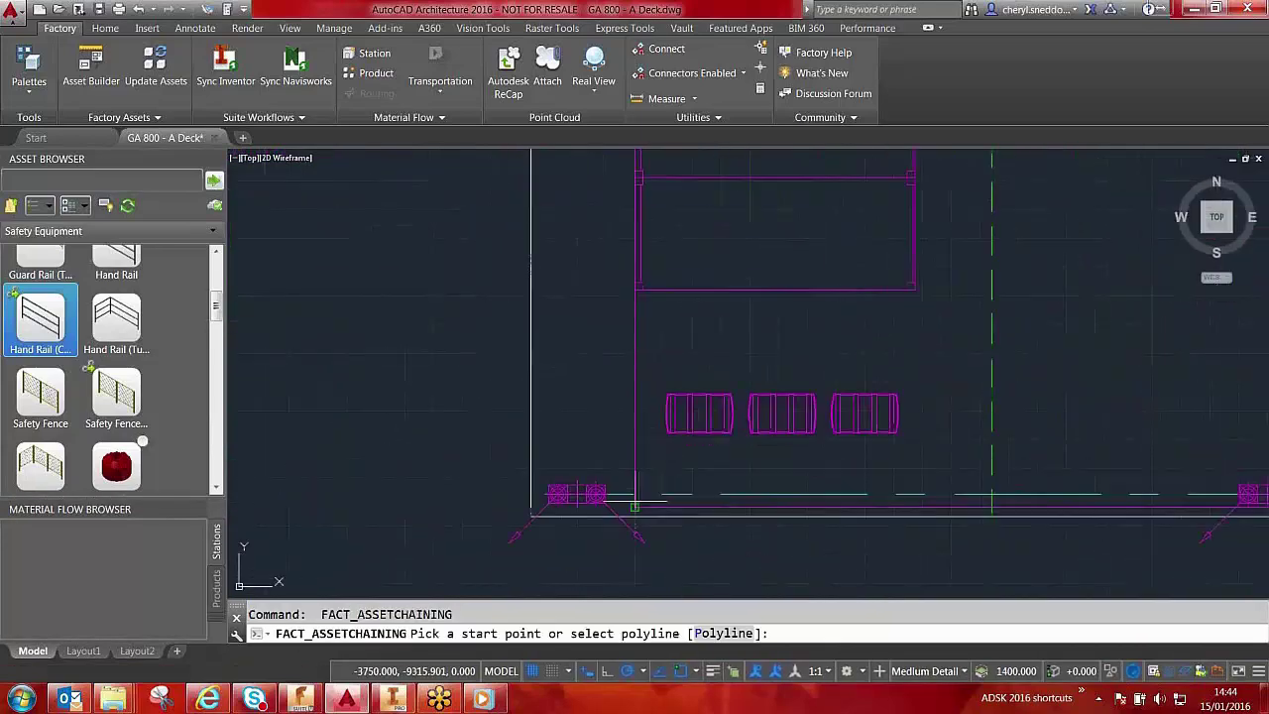
left_click(633, 359)
left_click(635, 507)
scroll(555, 468, "down", 5)
scroll(757, 473, "up", 6)
left_click(911, 489)
right_click(623, 393)
left_click(640, 405)
middle_click(593, 365)
middle_click(593, 365)
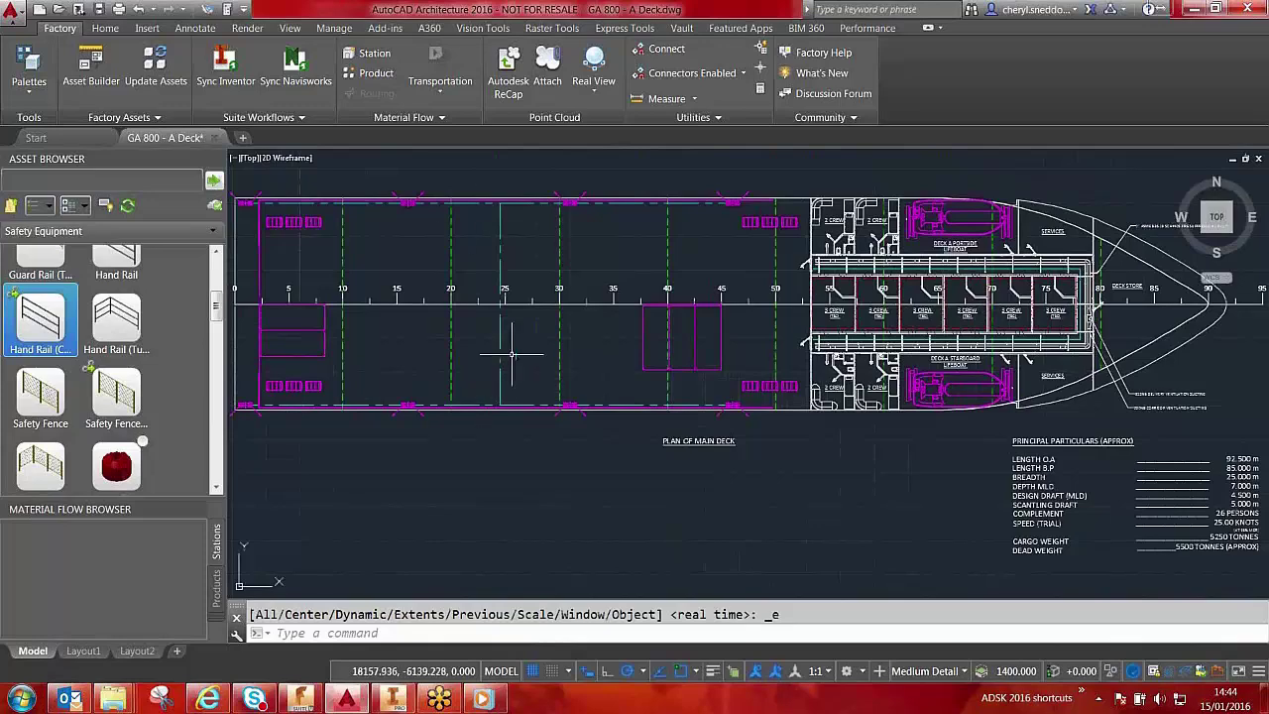
Save the GA 800 - A Deck drawing and close it.
key("ctrl+s")
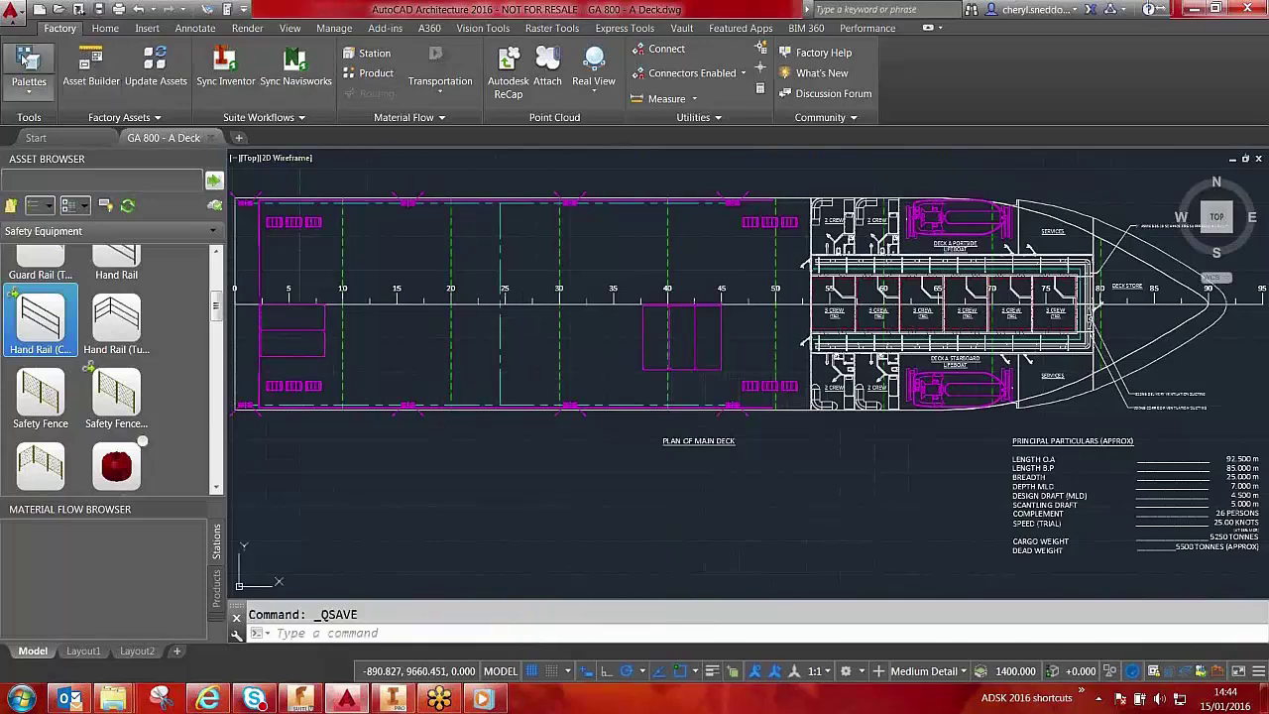
left_click(13, 12)
left_click(55, 430)
Switch to Inventor and open the GA 800 - A Deck.iam assembly from the Projects workspace.
left_click(394, 698)
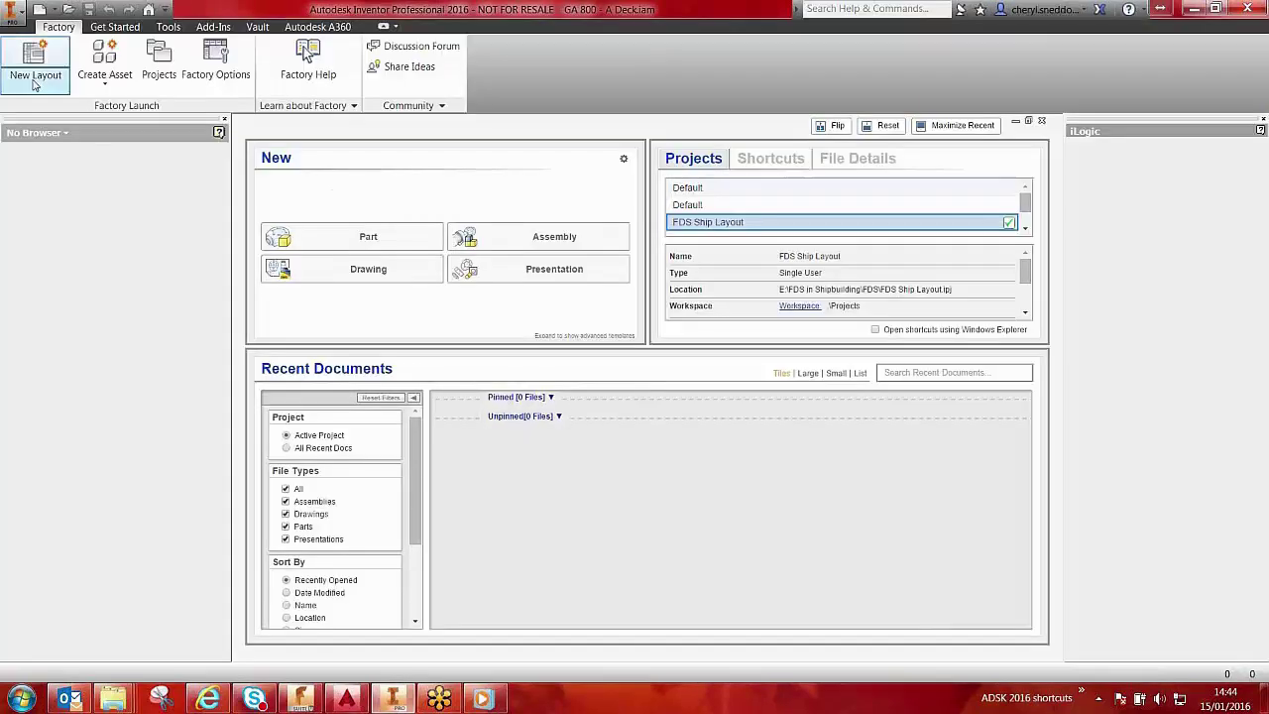
left_click(106, 32)
left_click(54, 62)
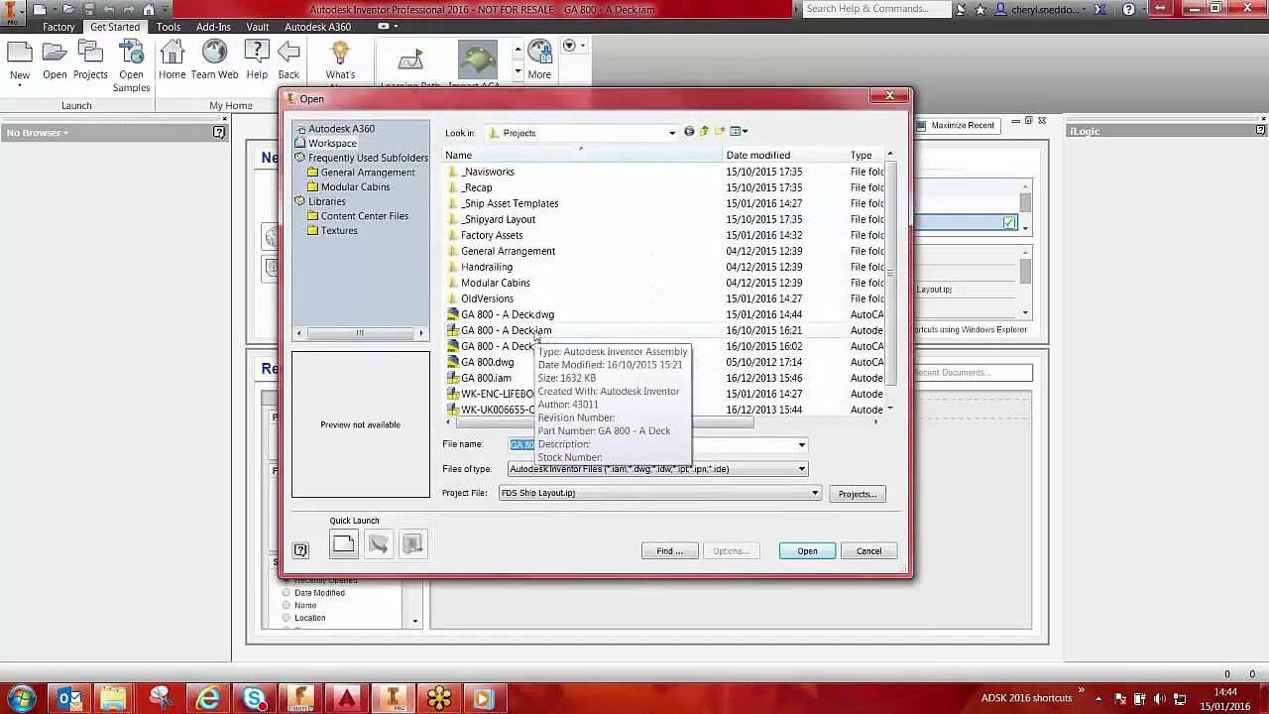
left_click(817, 550)
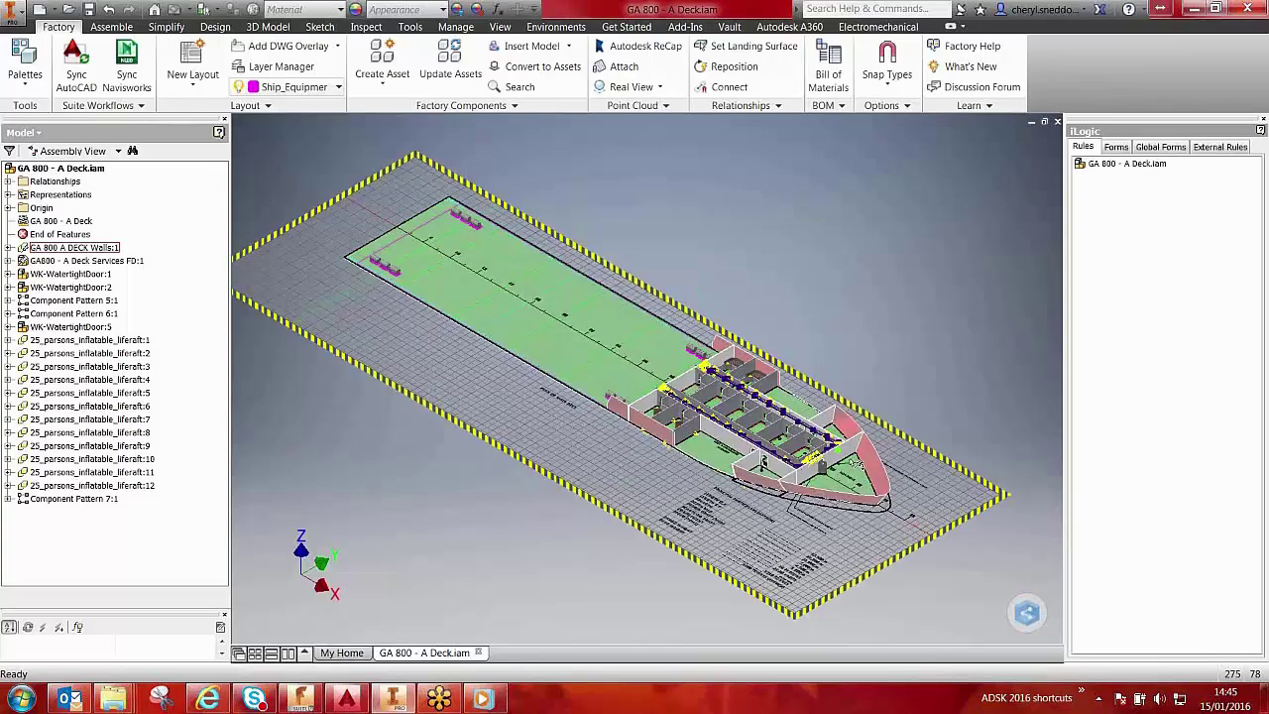
left_click(531, 527)
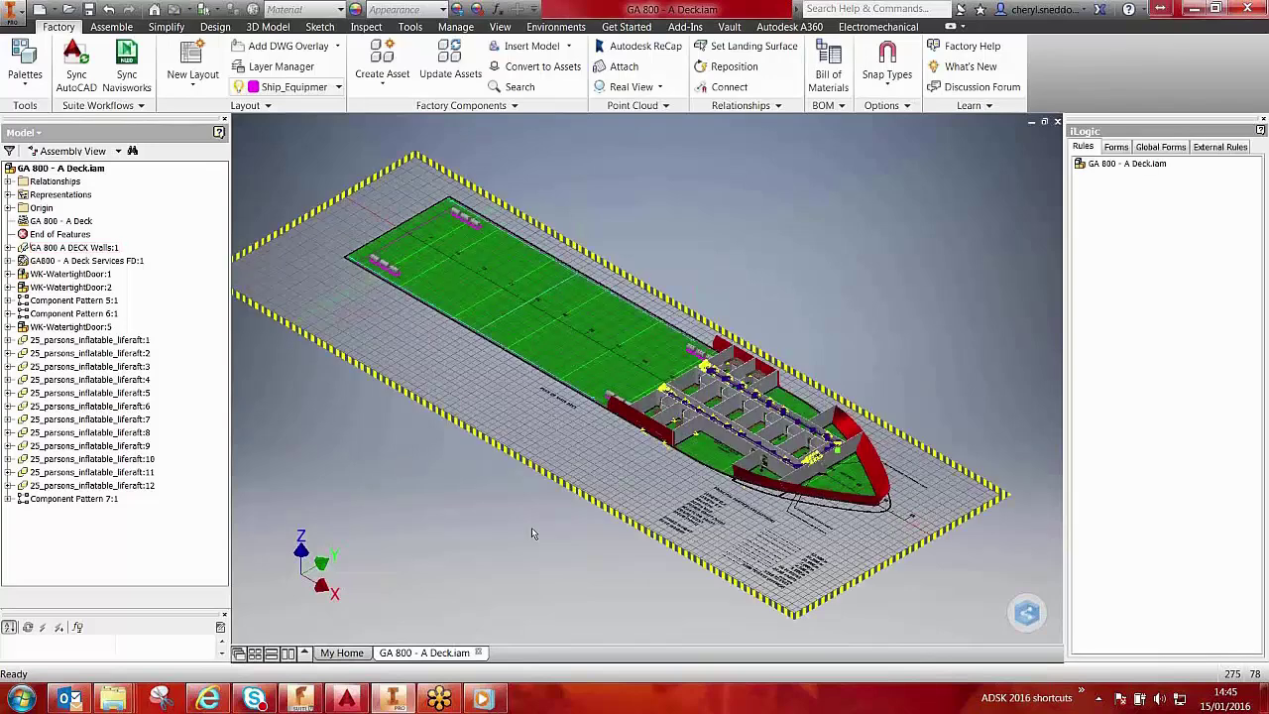
Update the A Deck assembly from its linked AutoCAD drawing.
left_click(117, 104)
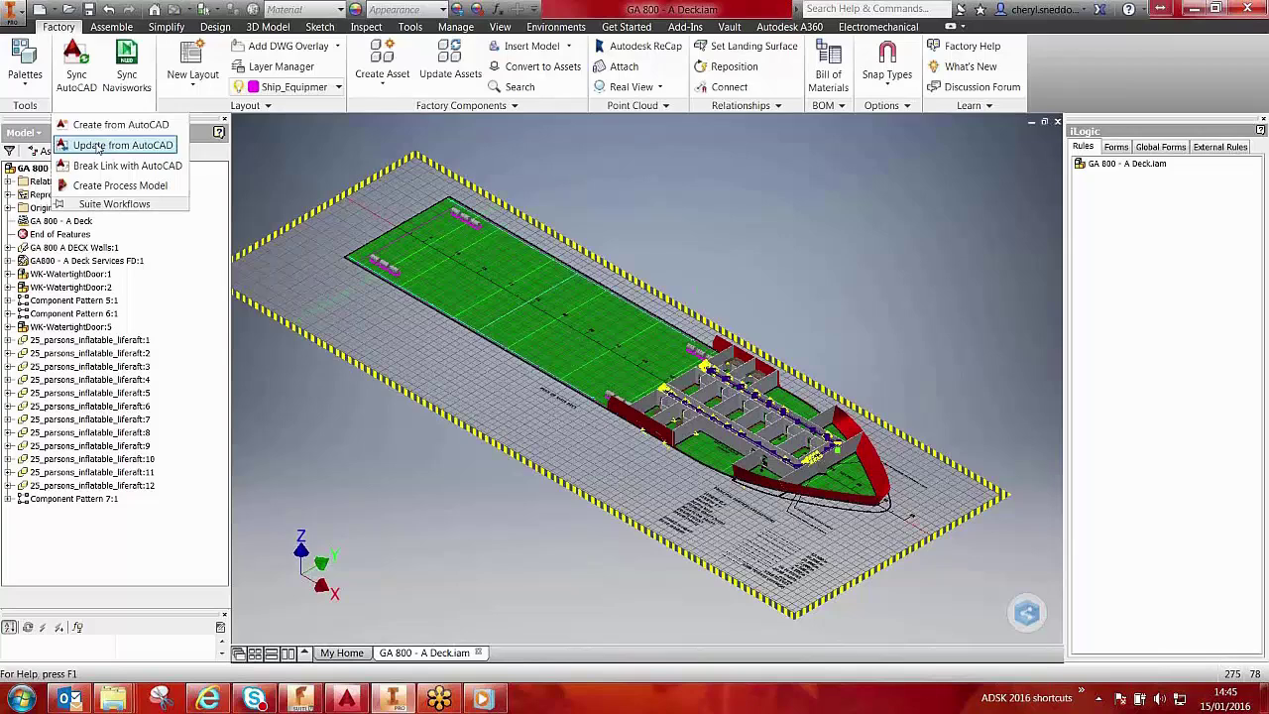
left_click(100, 146)
left_click(704, 417)
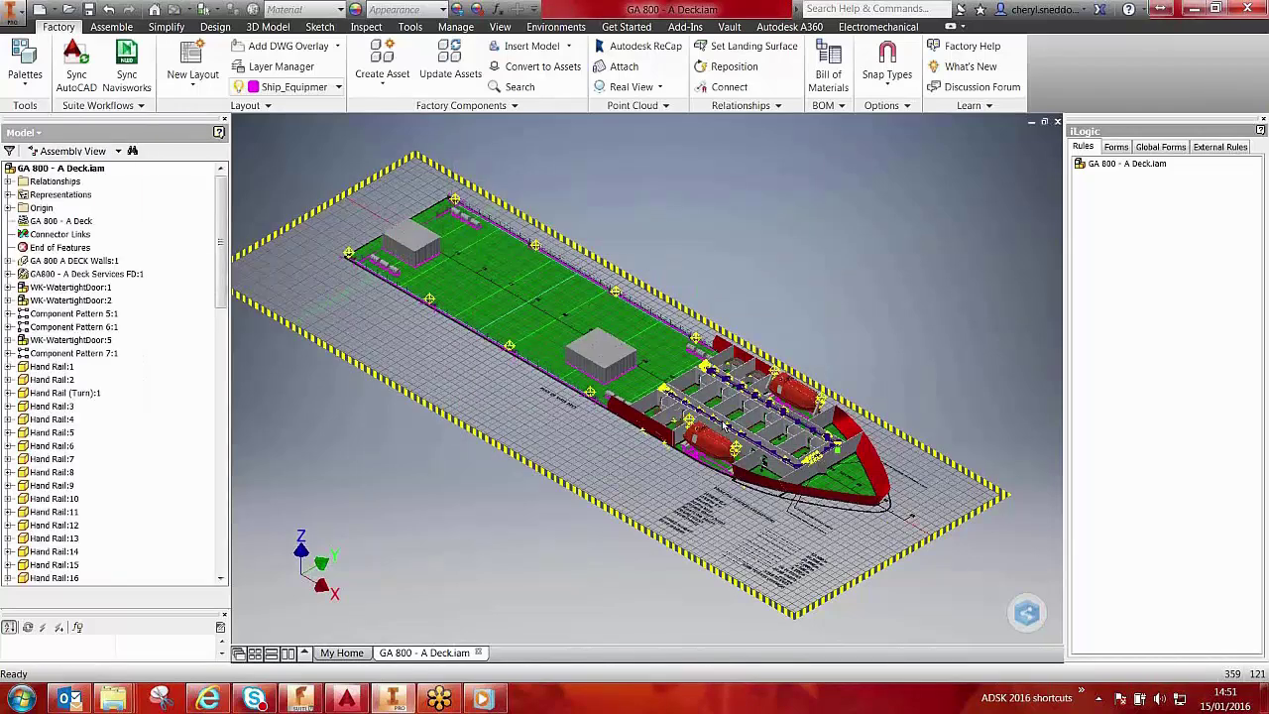
Examine the synced hand rails, bitts and liferafts around the stern of the deck.
scroll(742, 447, "down", 6)
scroll(741, 447, "up", 2)
middle_click_drag(522, 178, 756, 543)
scroll(623, 429, "up", 5)
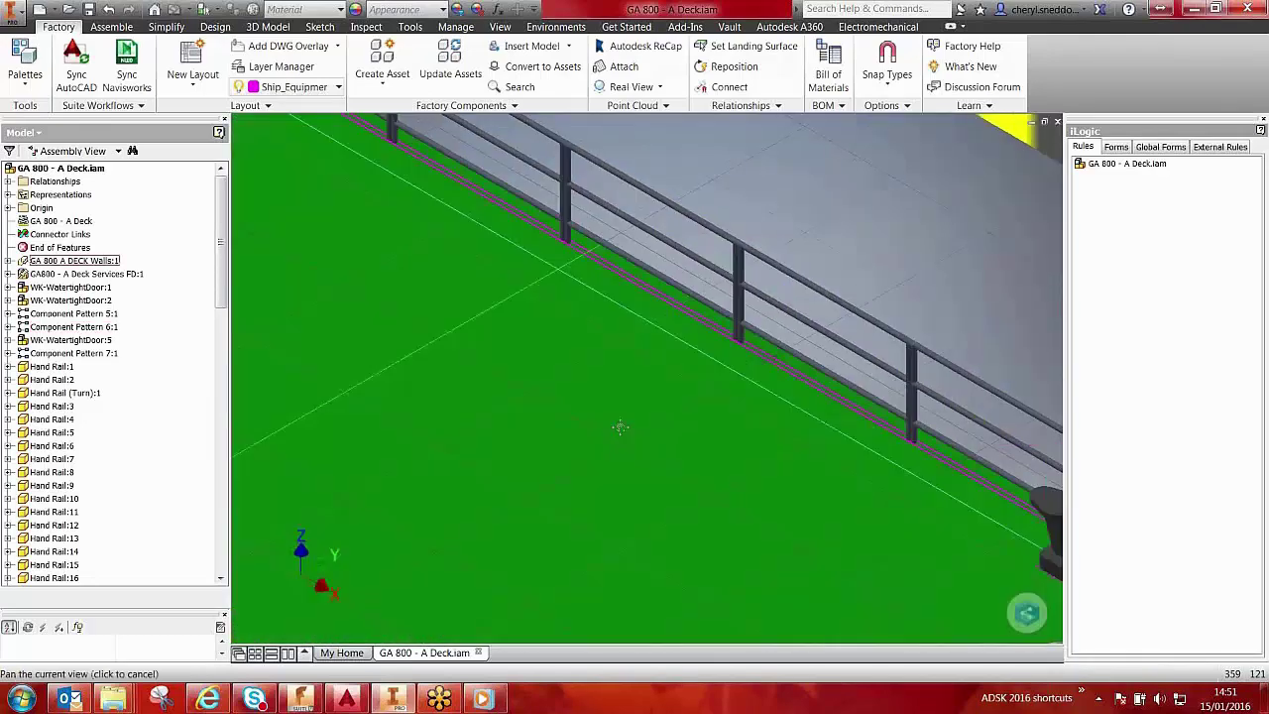
scroll(622, 430, "down", 2)
scroll(623, 430, "up", 2)
scroll(627, 429, "down", 10)
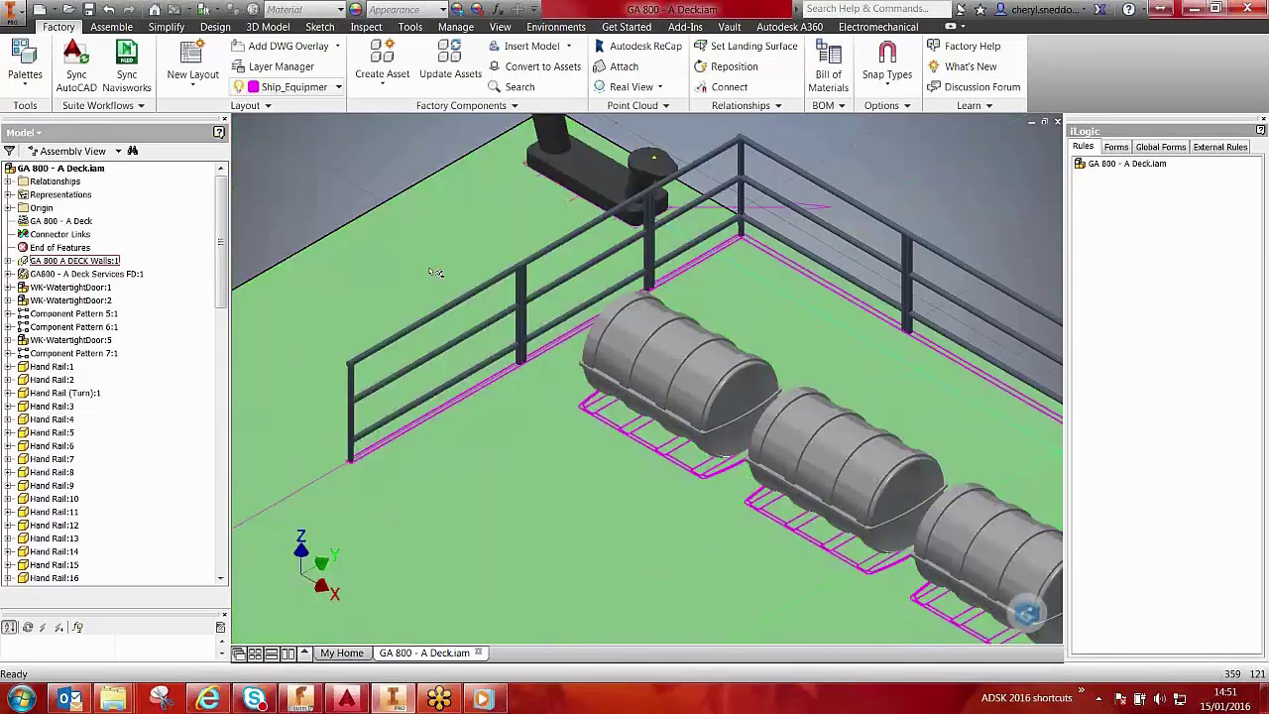
middle_click_drag(805, 467, 950, 500)
middle_click_drag(728, 461, 829, 363, "shift")
scroll(556, 404, "up", 8)
scroll(557, 403, "down", 3)
middle_click_drag(556, 403, 714, 396, "shift")
middle_click_drag(714, 397, 578, 360)
scroll(628, 412, "down", 6)
scroll(749, 474, "up", 4)
Set the length of the end hand rail section between the stern container and the liferafts to 2000 mm.
double_click(747, 468)
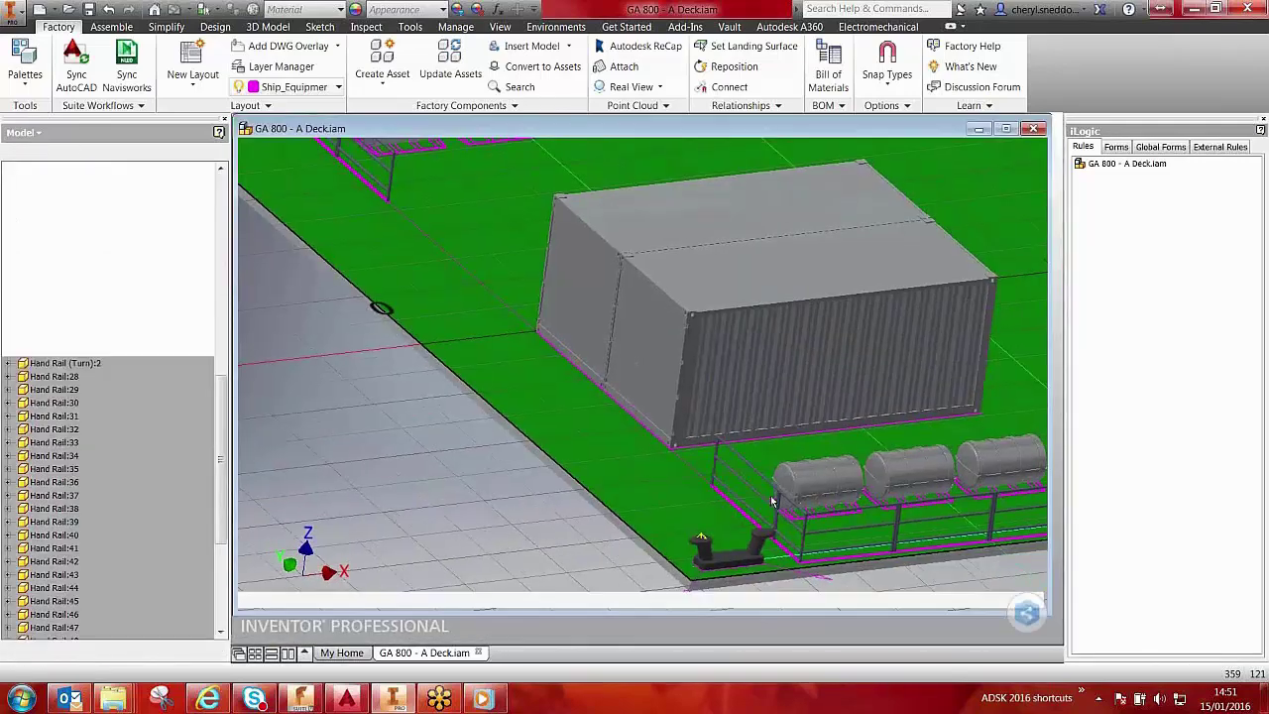
left_click_drag(224, 368, 224, 210)
double_click(61, 169)
left_click(748, 467)
left_click_drag(100, 608, 126, 478)
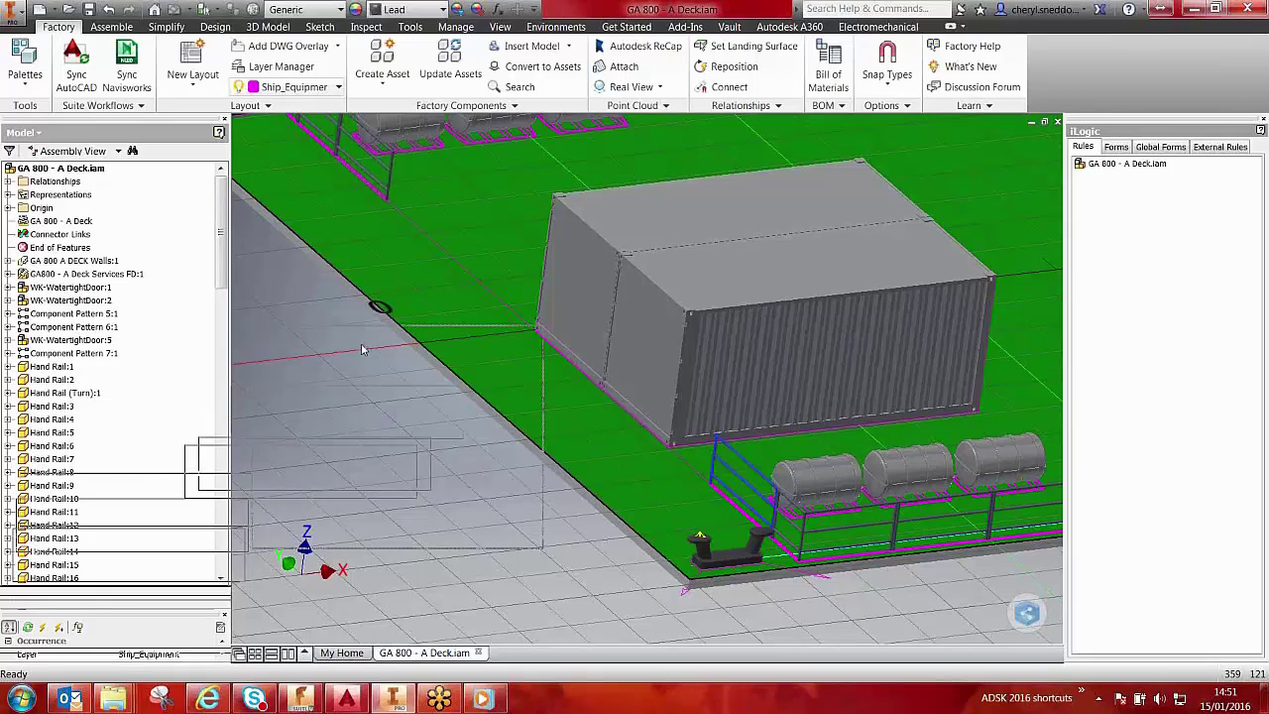
left_click_drag(362, 347, 362, 345)
scroll(743, 489, "up", 4)
scroll(739, 489, "down", 2)
left_click(440, 426)
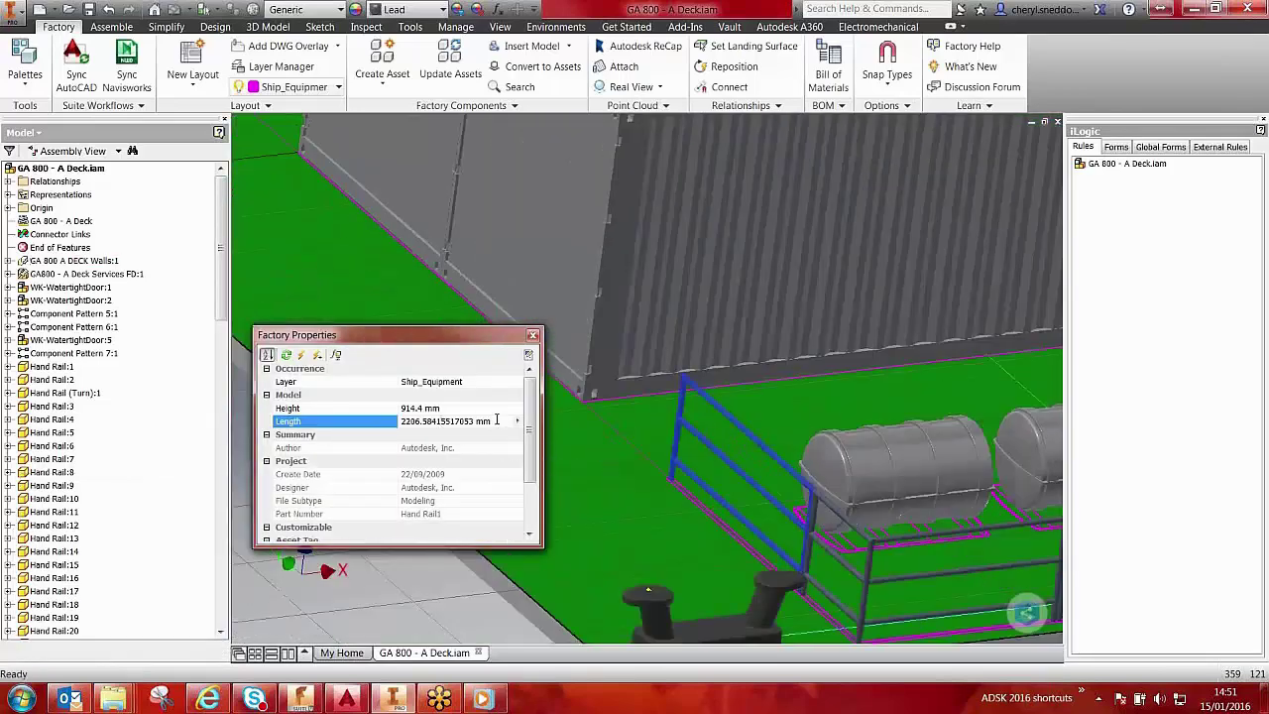
key("Return")
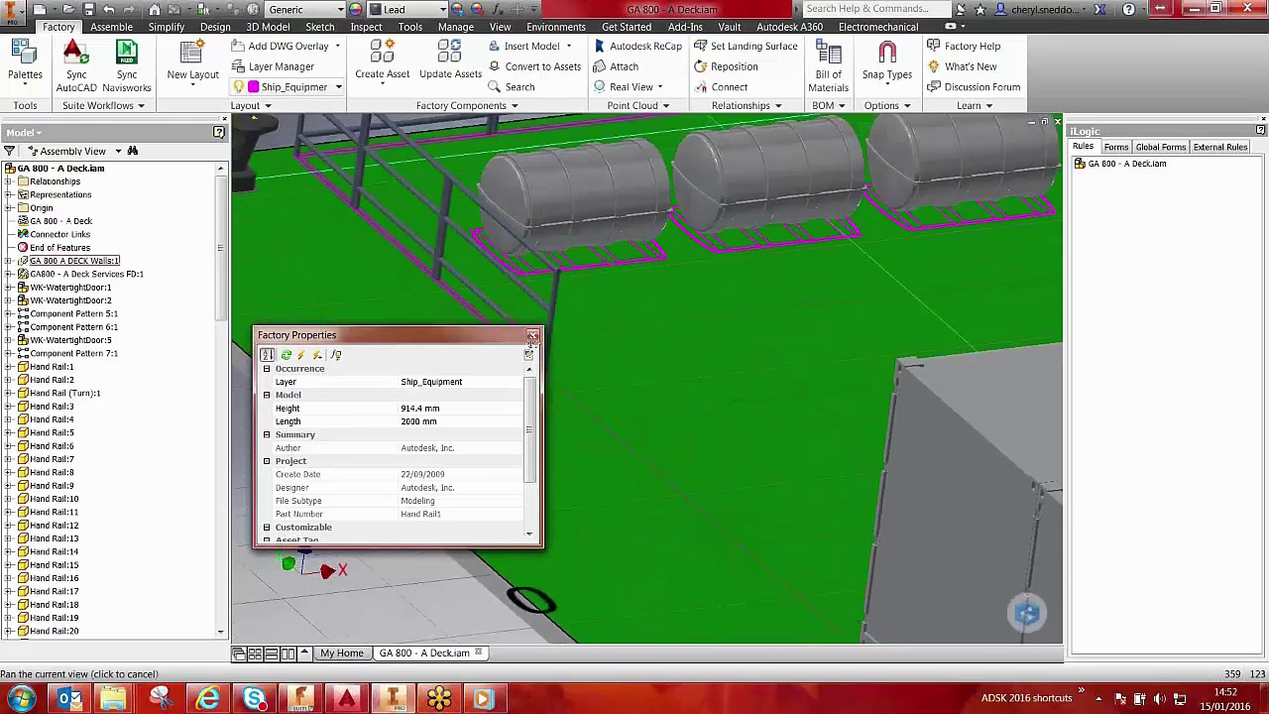
Set the end section of the opposite stern hand rail run to 3000 mm length and 1500 mm height, and close its properties.
middle_click_drag(533, 598, 594, 515, "shift")
left_click(790, 568)
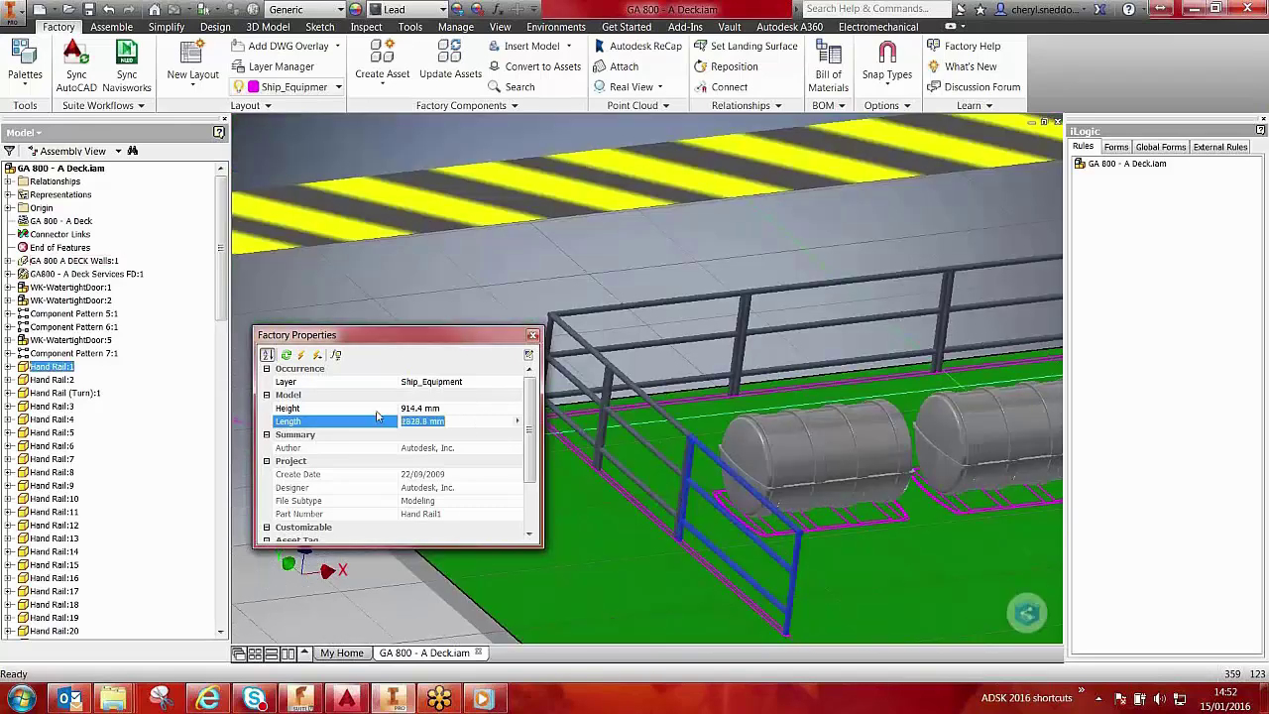
key("Return")
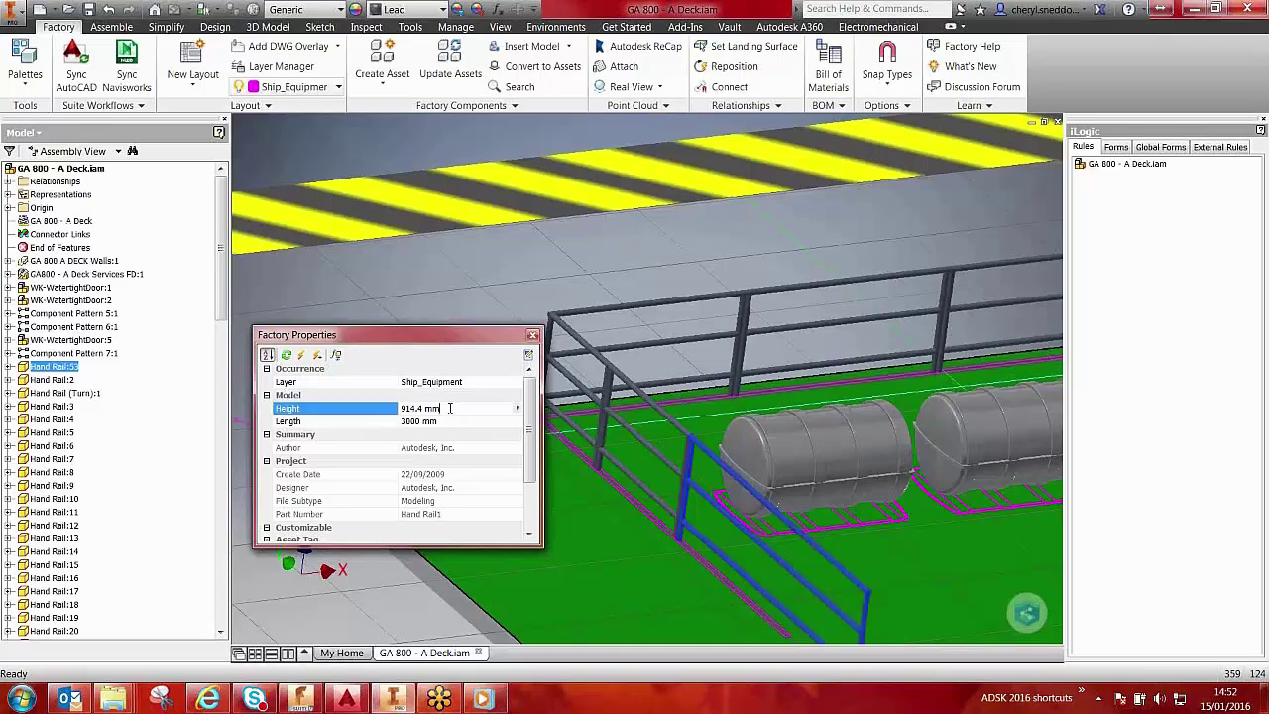
key("Return")
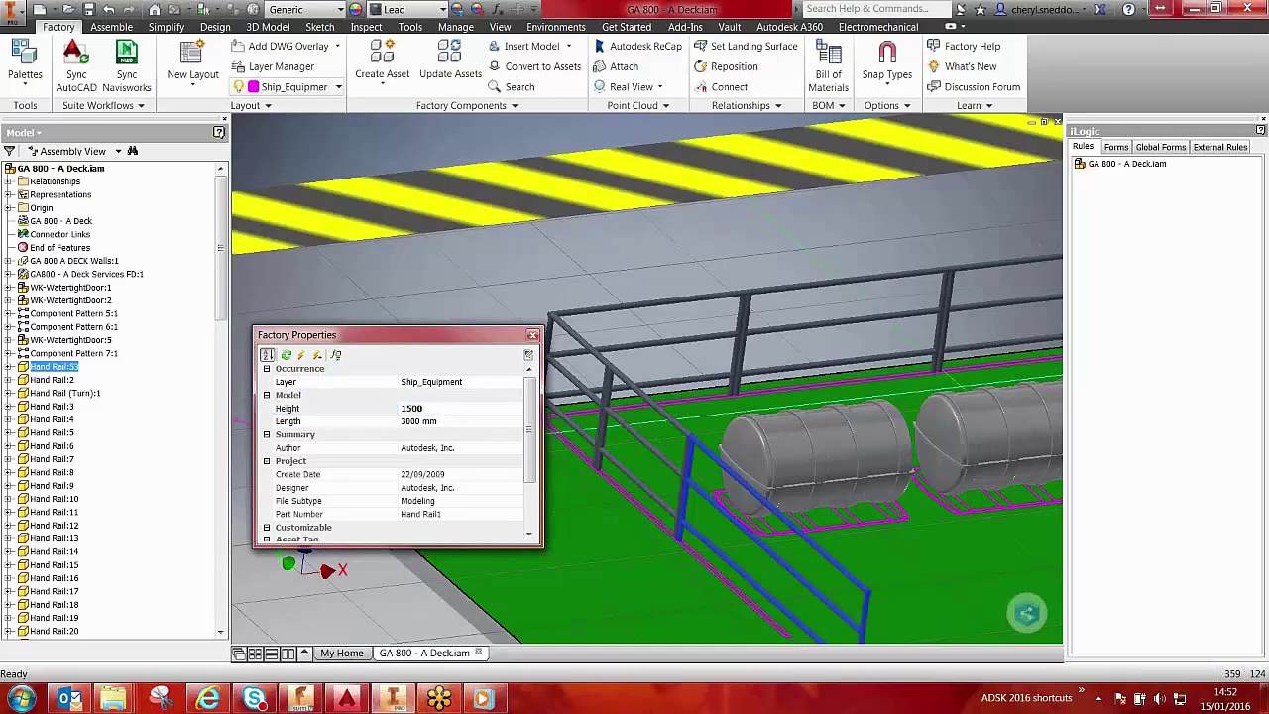
left_click(532, 334)
Set the height of the 2000 mm long stern hand rail section to 1500 mm and close its factory properties.
scroll(516, 340, "down", 5)
middle_click_drag(516, 340, 470, 487, "shift")
middle_click_drag(243, 404, 485, 410)
scroll(482, 410, "up", 5)
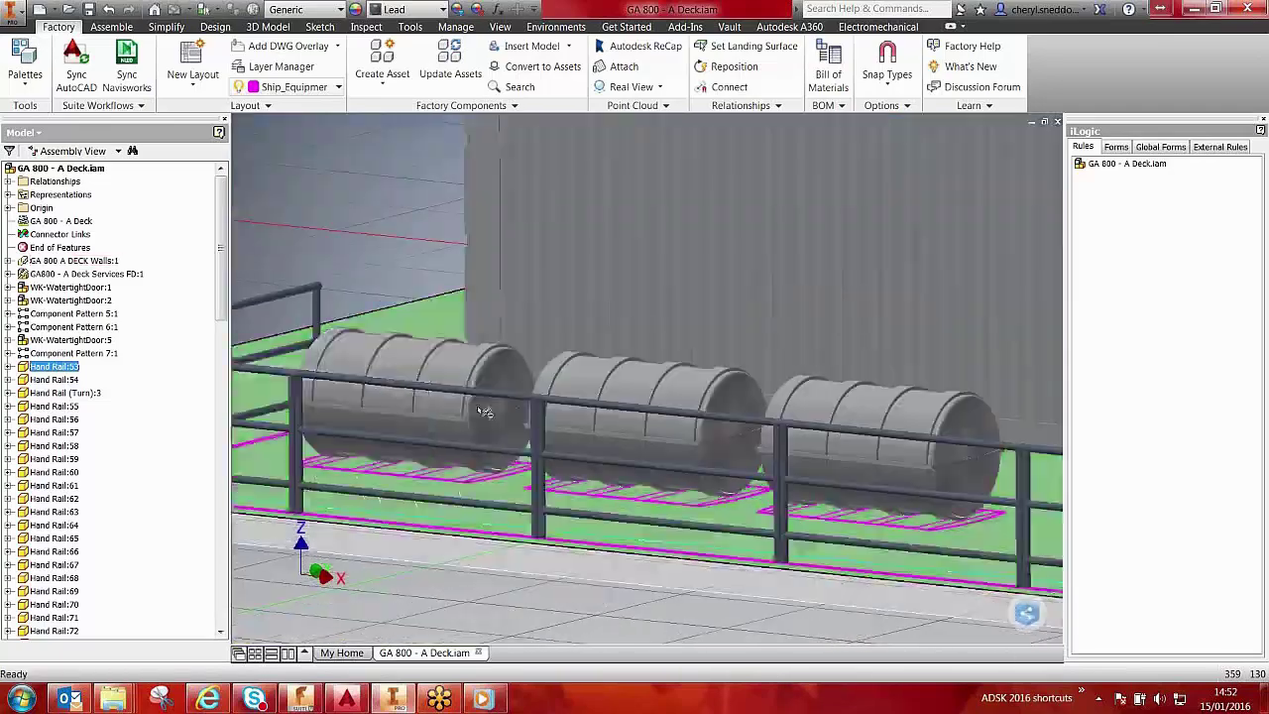
left_click(321, 316)
left_click(20, 88)
left_click(50, 138)
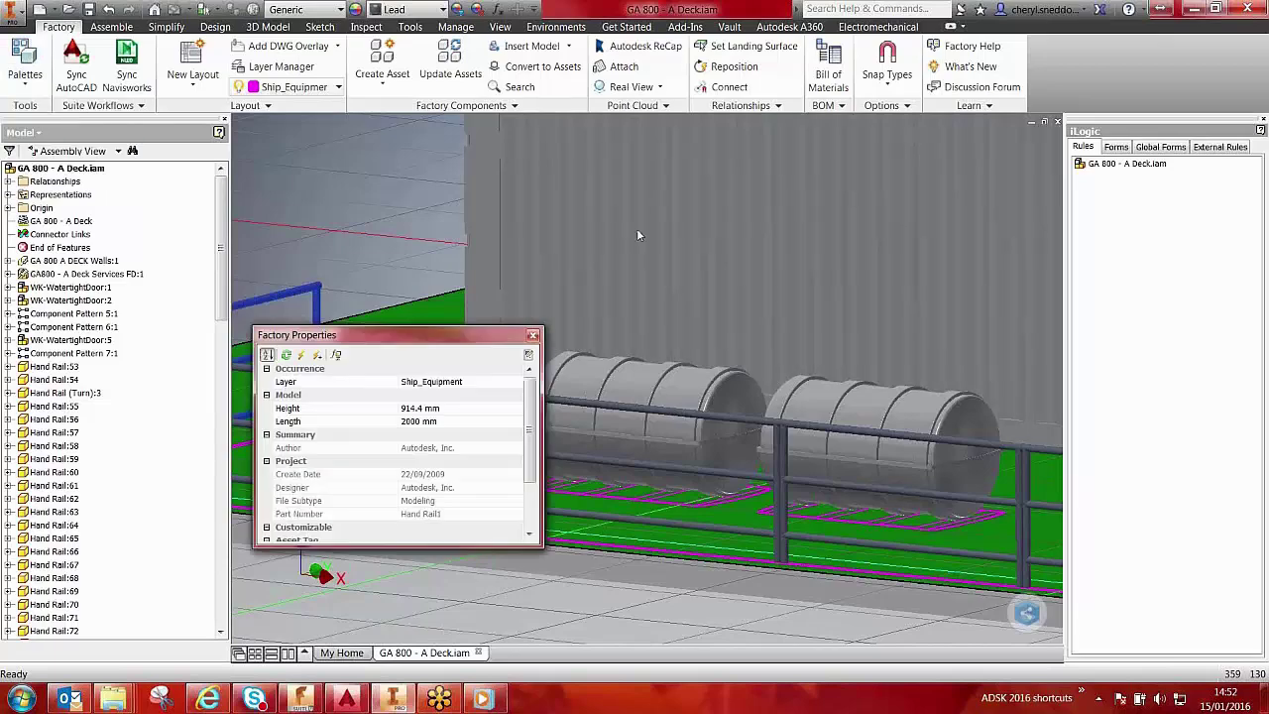
left_click(728, 244)
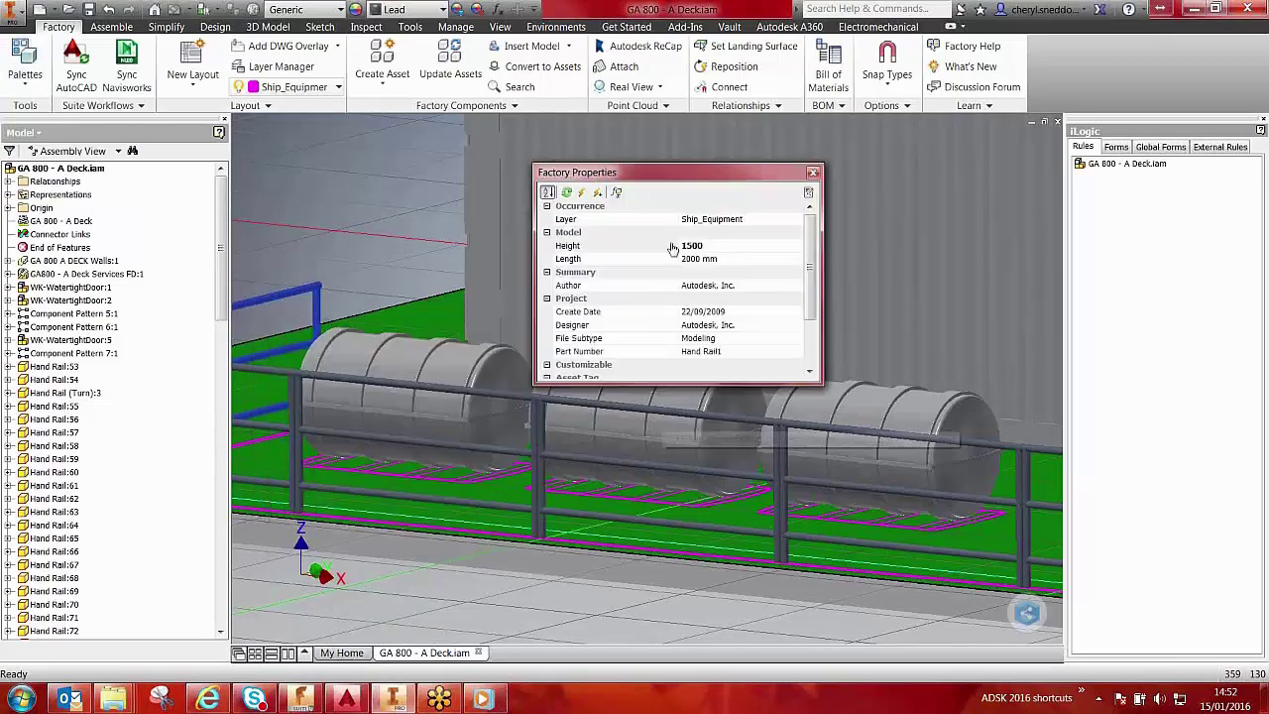
left_click(812, 174)
Examine the lifeboat and its descriptor at the forward end of the deck in a straight end-on view.
scroll(598, 264, "down", 5)
middle_click_drag(991, 287, 447, 265)
middle_click_drag(853, 273, 362, 266)
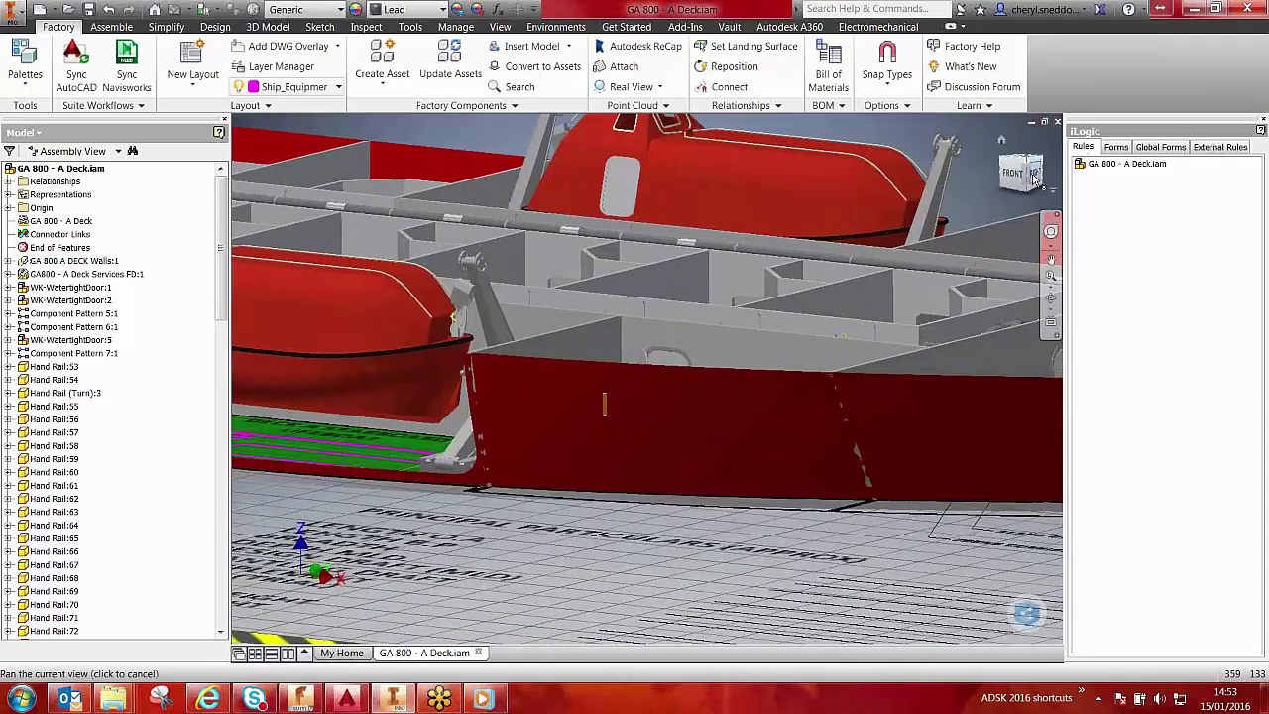
left_click(1022, 172)
scroll(657, 303, "down", 5)
middle_click_drag(657, 303, 763, 309)
scroll(624, 297, "up", 3)
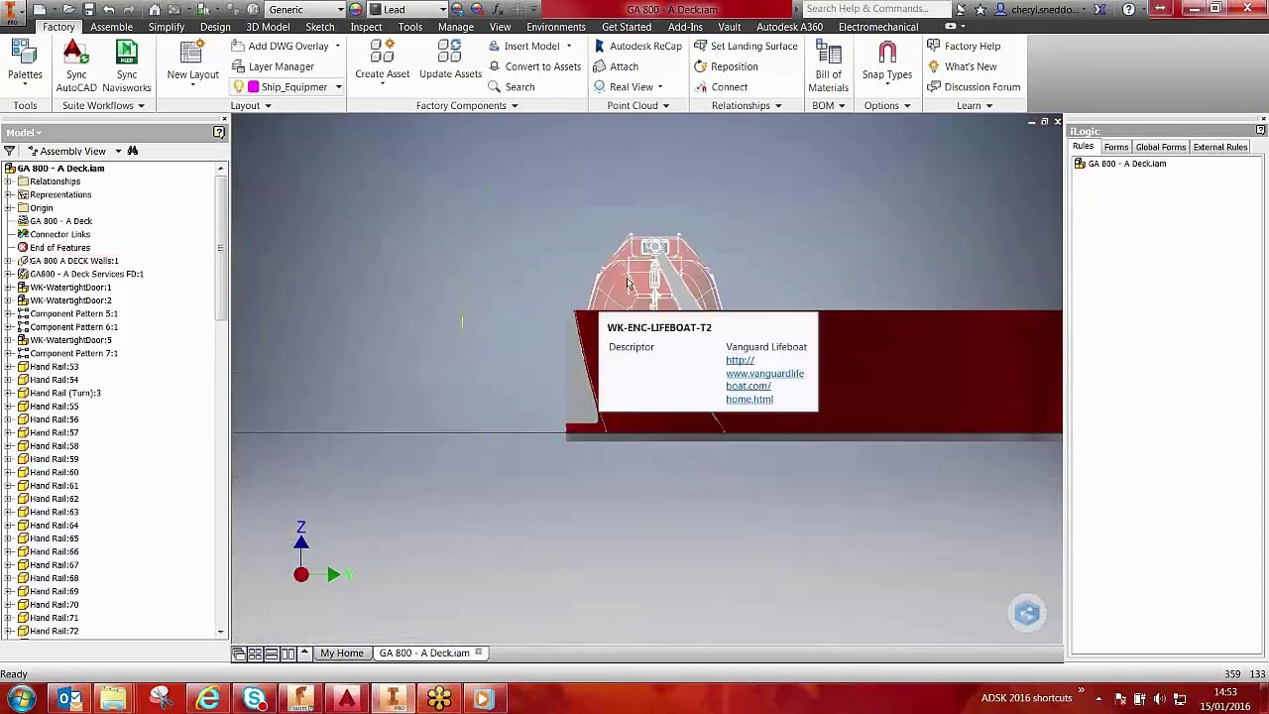
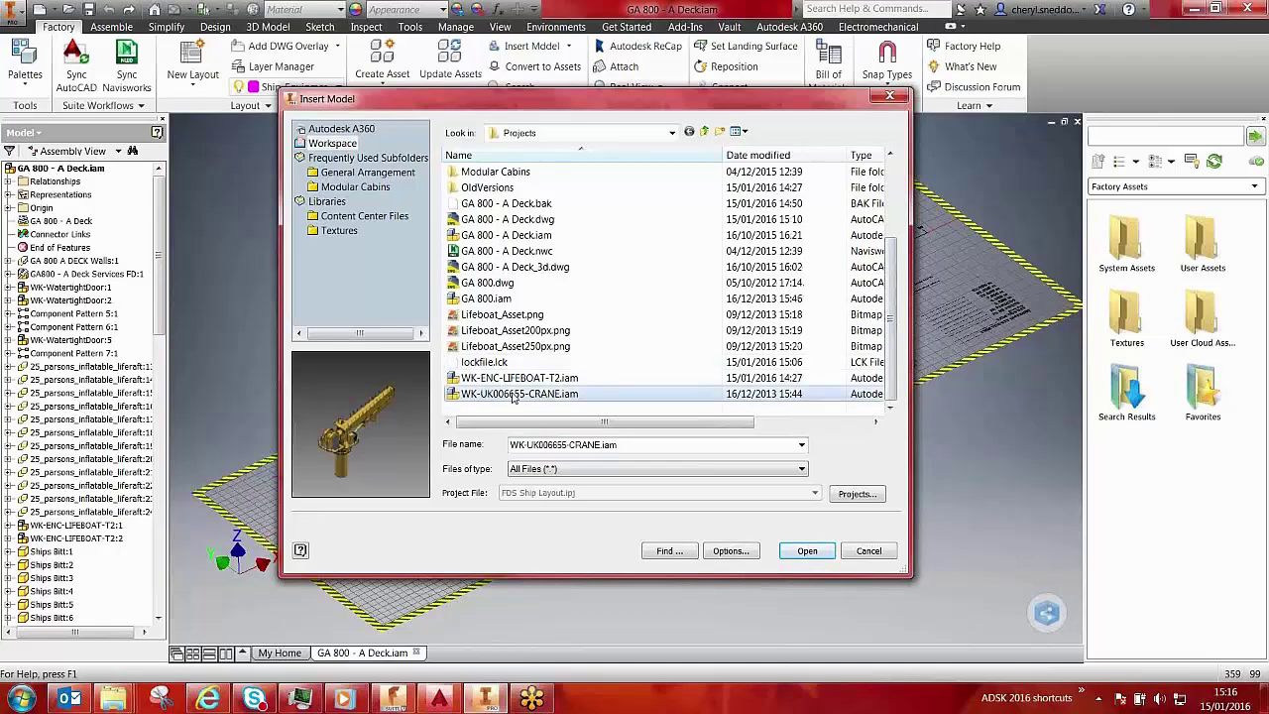
Place the WK-UK006655-CRANE.iam model once on the open deck near the railing, aft of the forward container block.
scroll(495, 402, "up", 5)
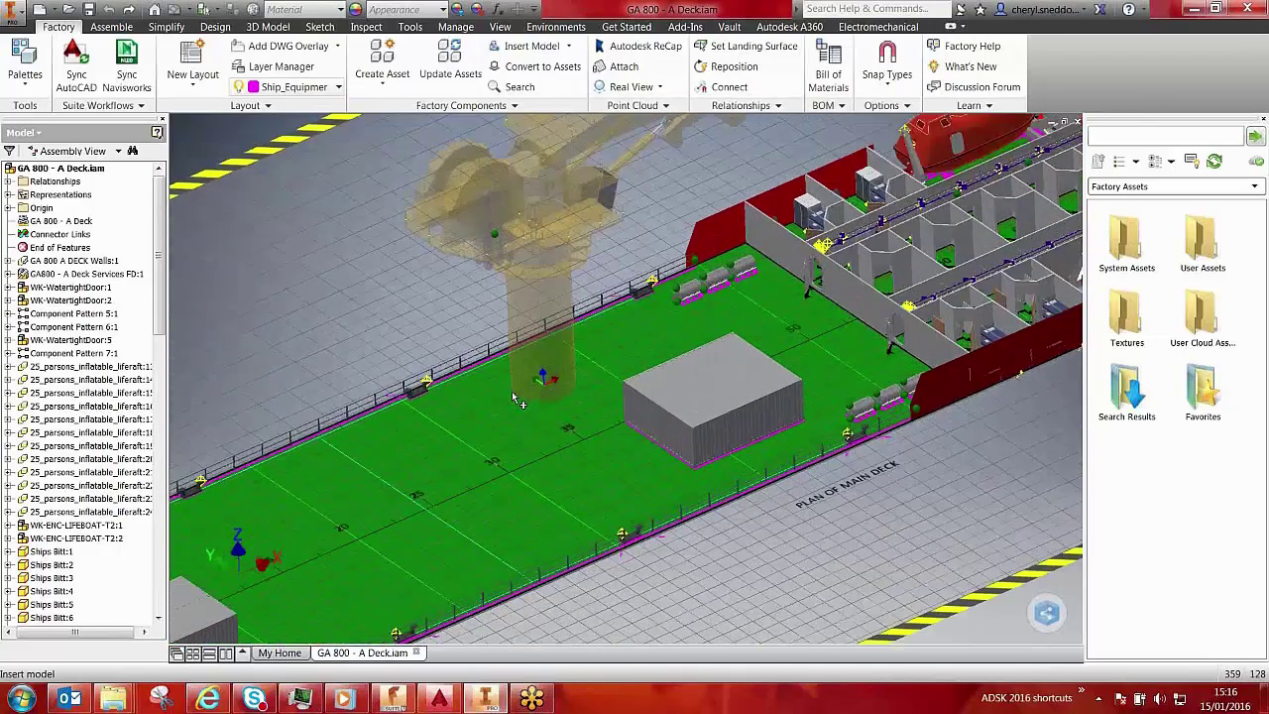
left_click(475, 424)
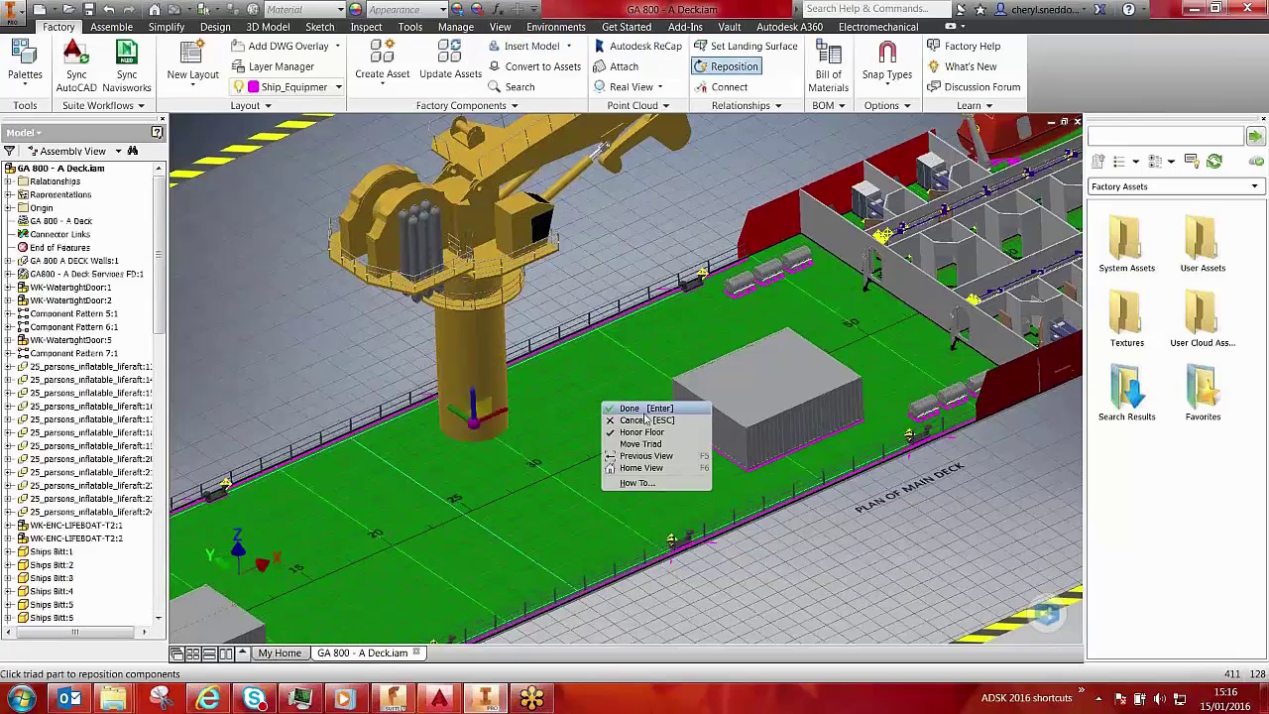
right_click(568, 424)
left_click(595, 427)
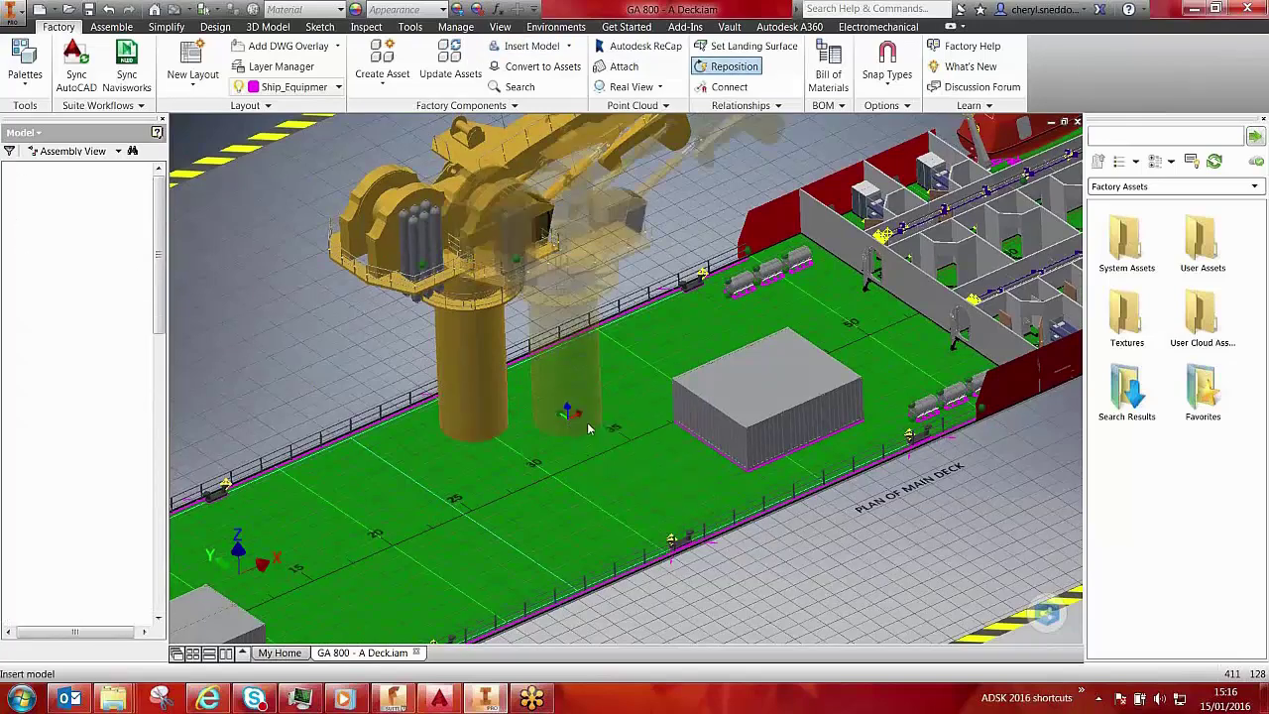
middle_click_drag(588, 428, 588, 429, "shift")
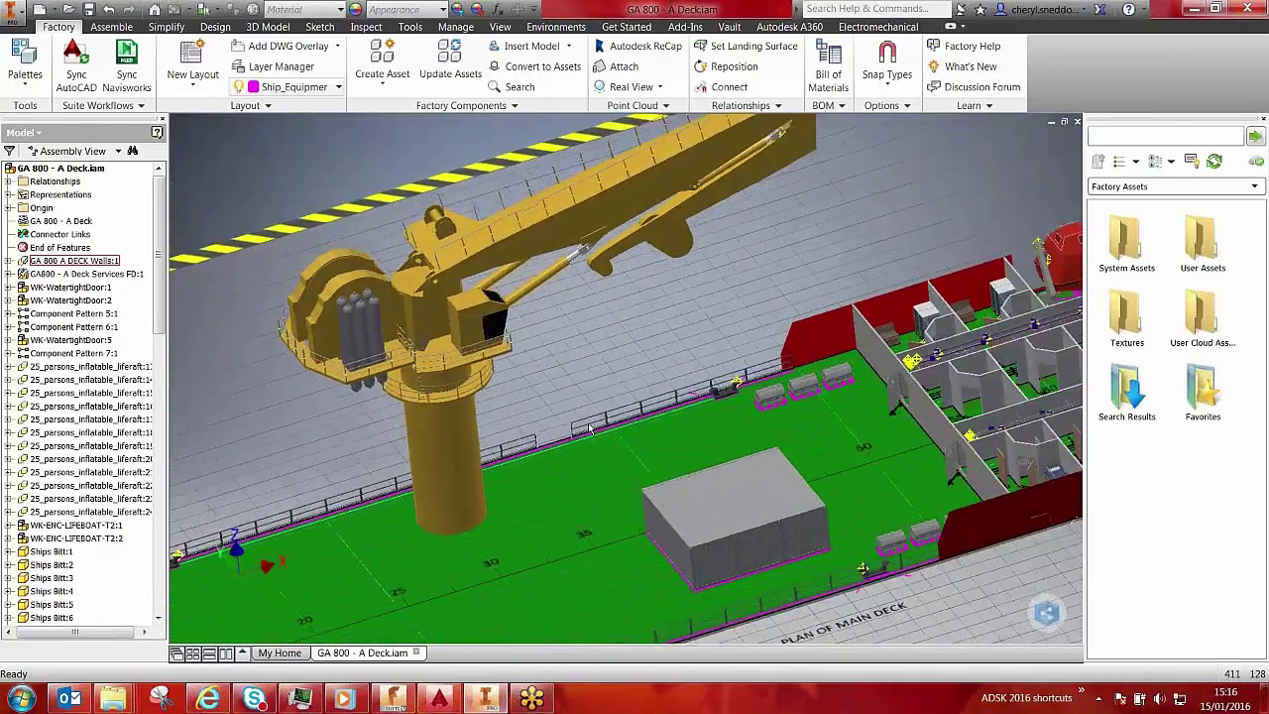
double_click(1139, 255)
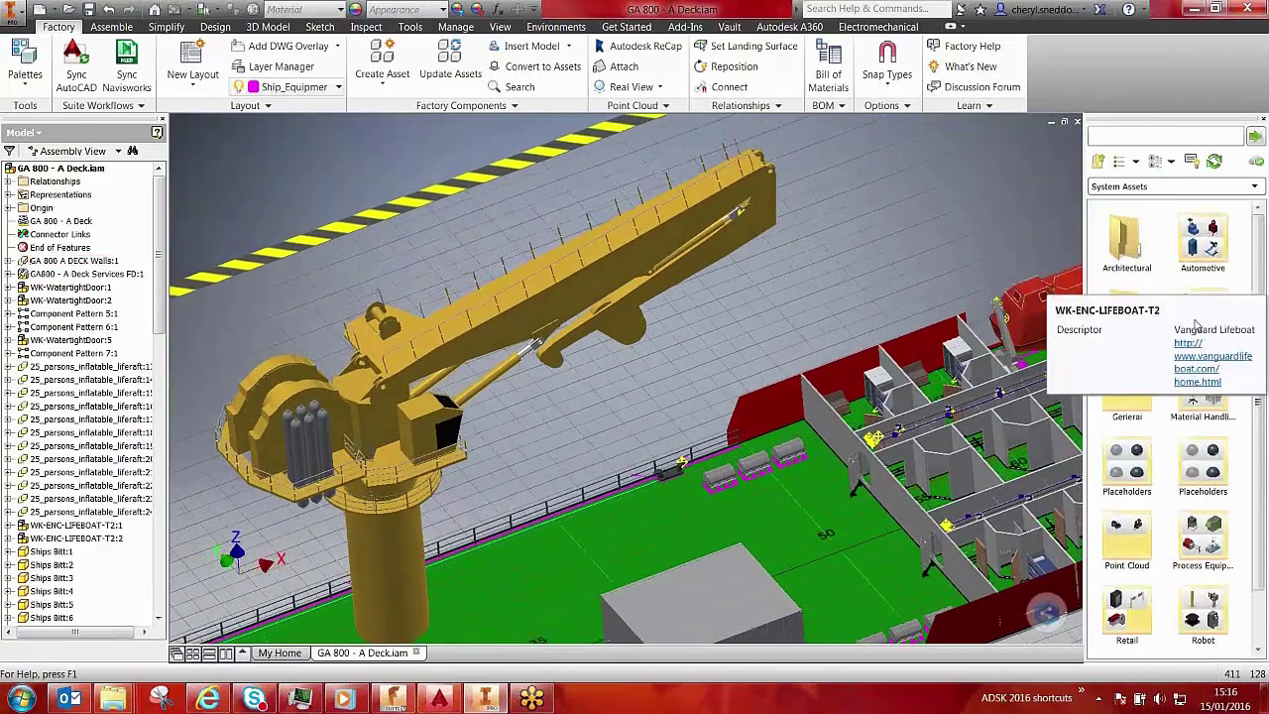
left_click_drag(1258, 347, 1258, 294)
left_click(1098, 162)
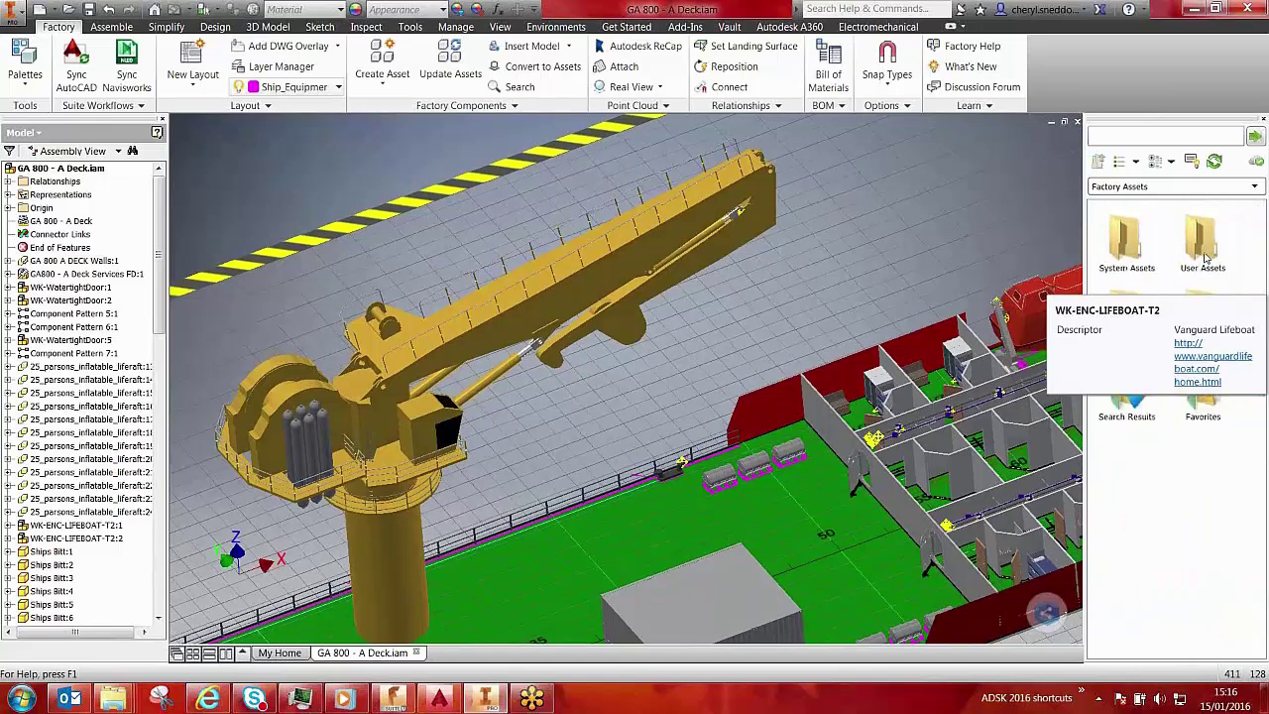
Open the Ship Equipment category within the Ship Building user assets.
double_click(1203, 319)
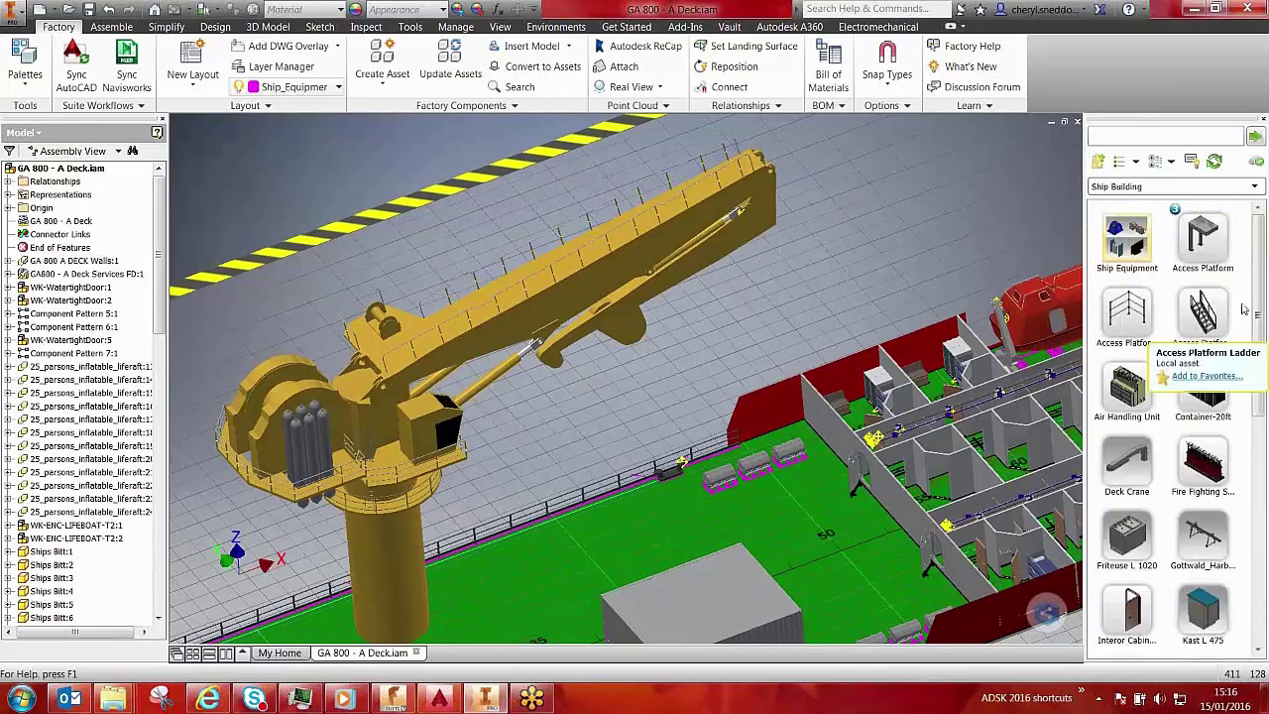
scroll(1200, 386, "down", 10)
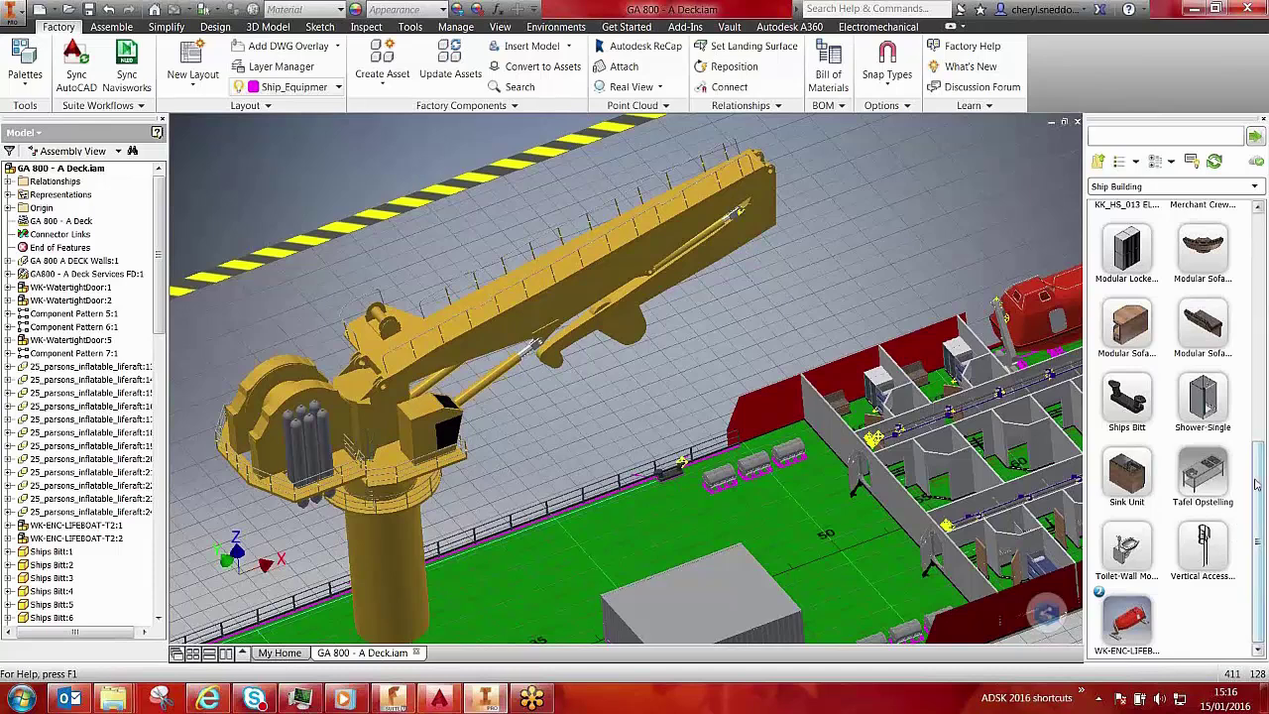
left_click_drag(1256, 484, 1257, 257)
double_click(1131, 240)
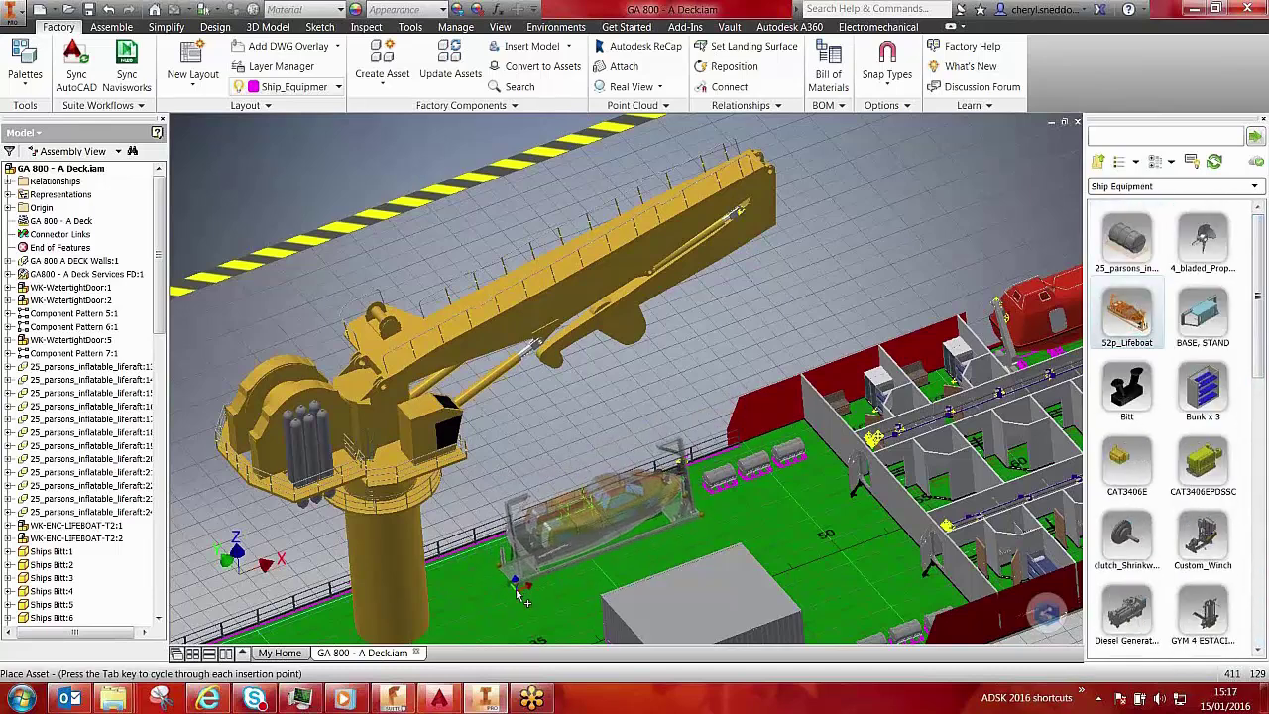
Place one 52p_Lifeboat asset on the deck along the railing, between the crane and the liferafts.
left_click(516, 591)
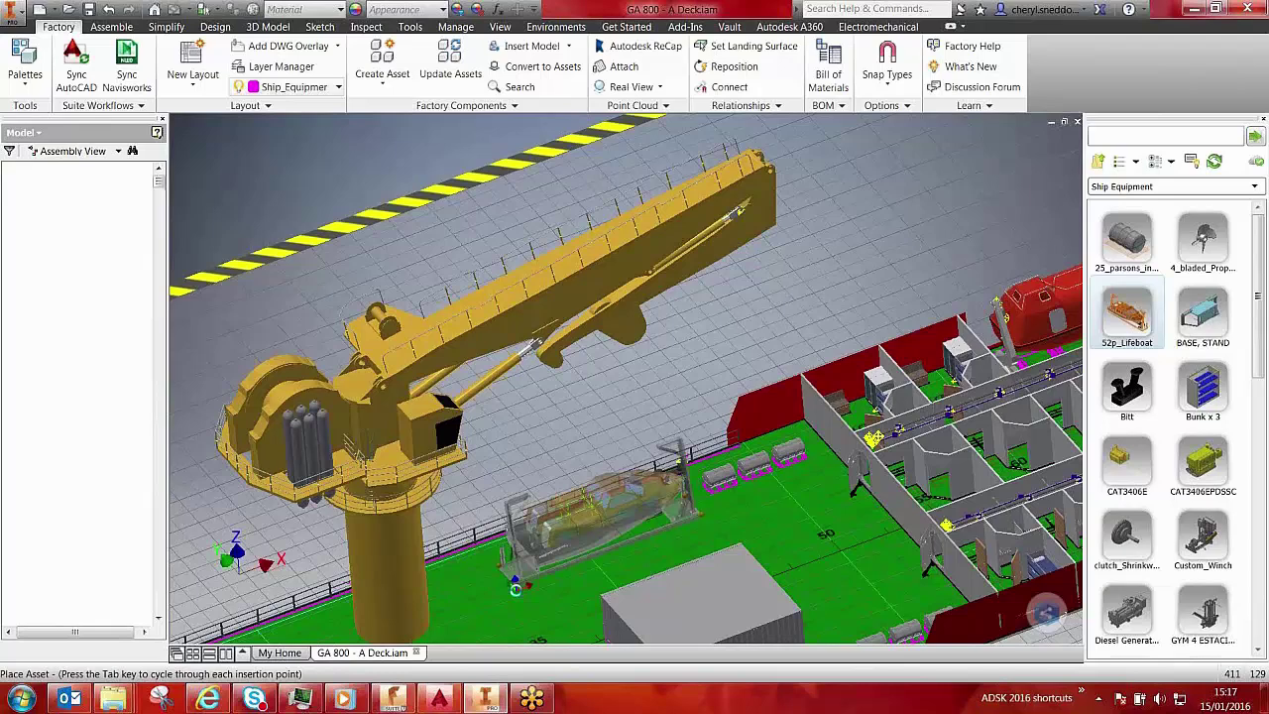
left_click(750, 542)
left_click(751, 524)
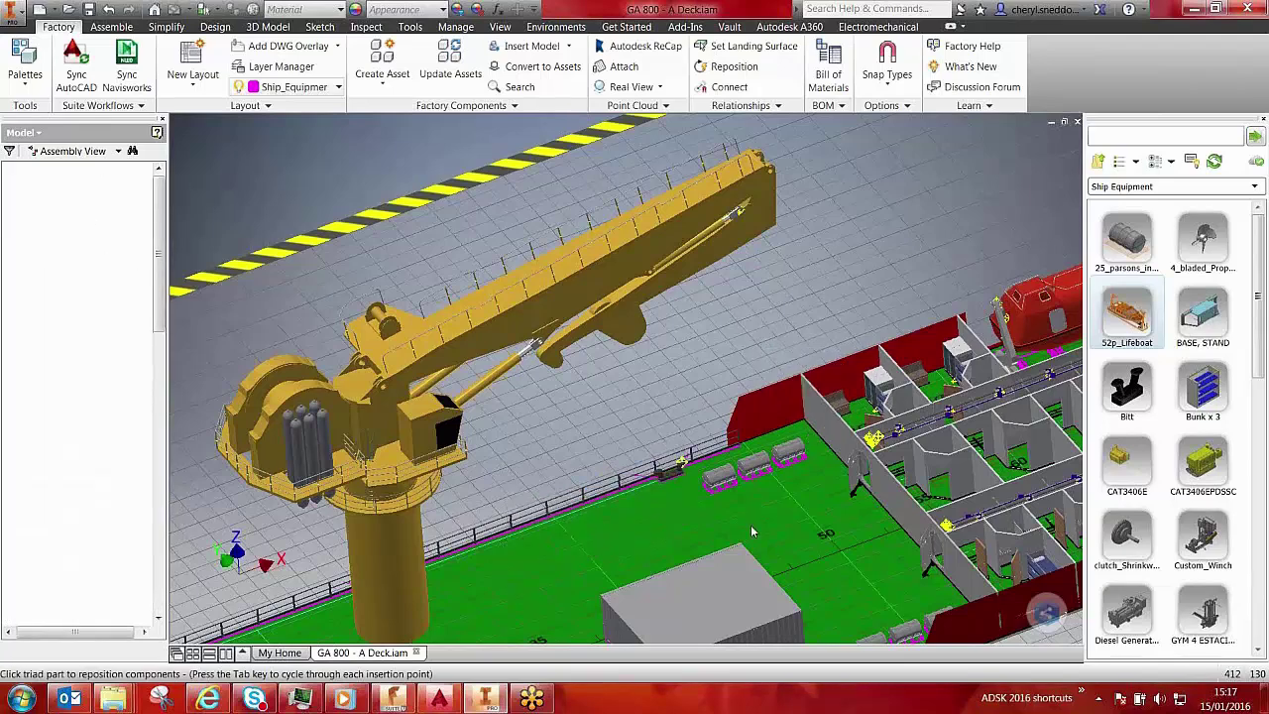
right_click(751, 522)
left_click(771, 531)
scroll(685, 504, "up", 8)
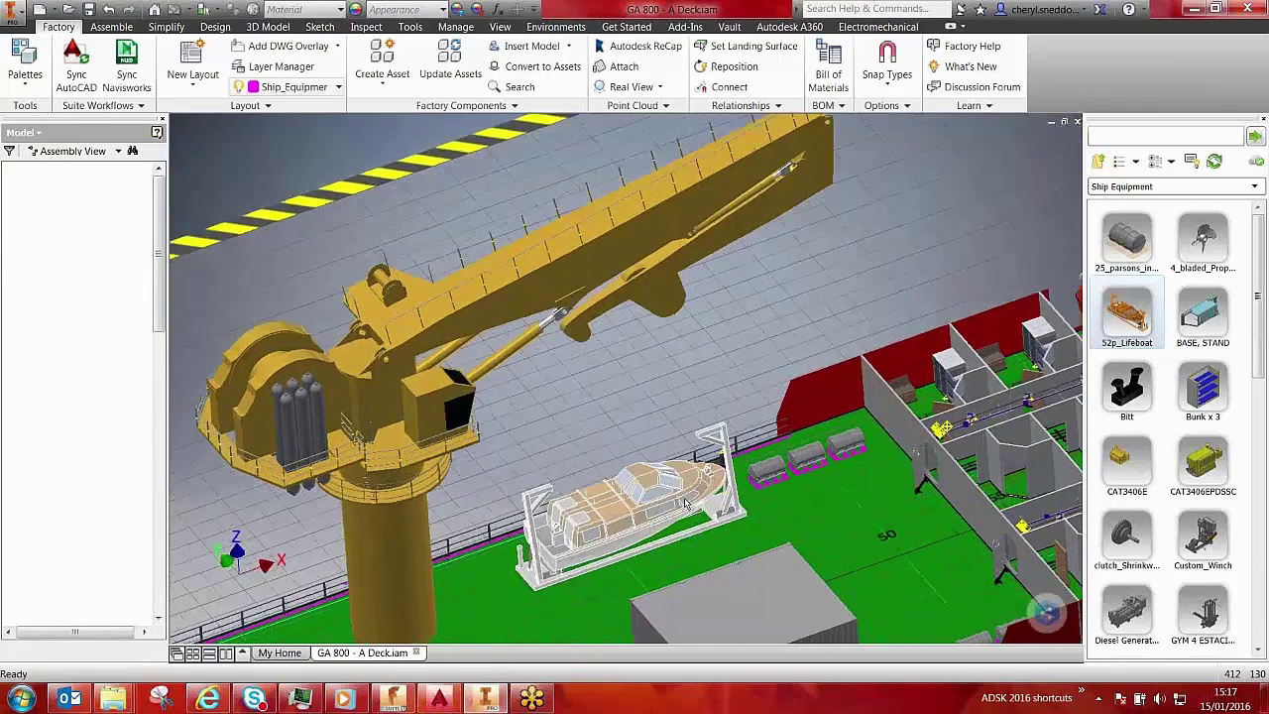
scroll(684, 504, "down", 10)
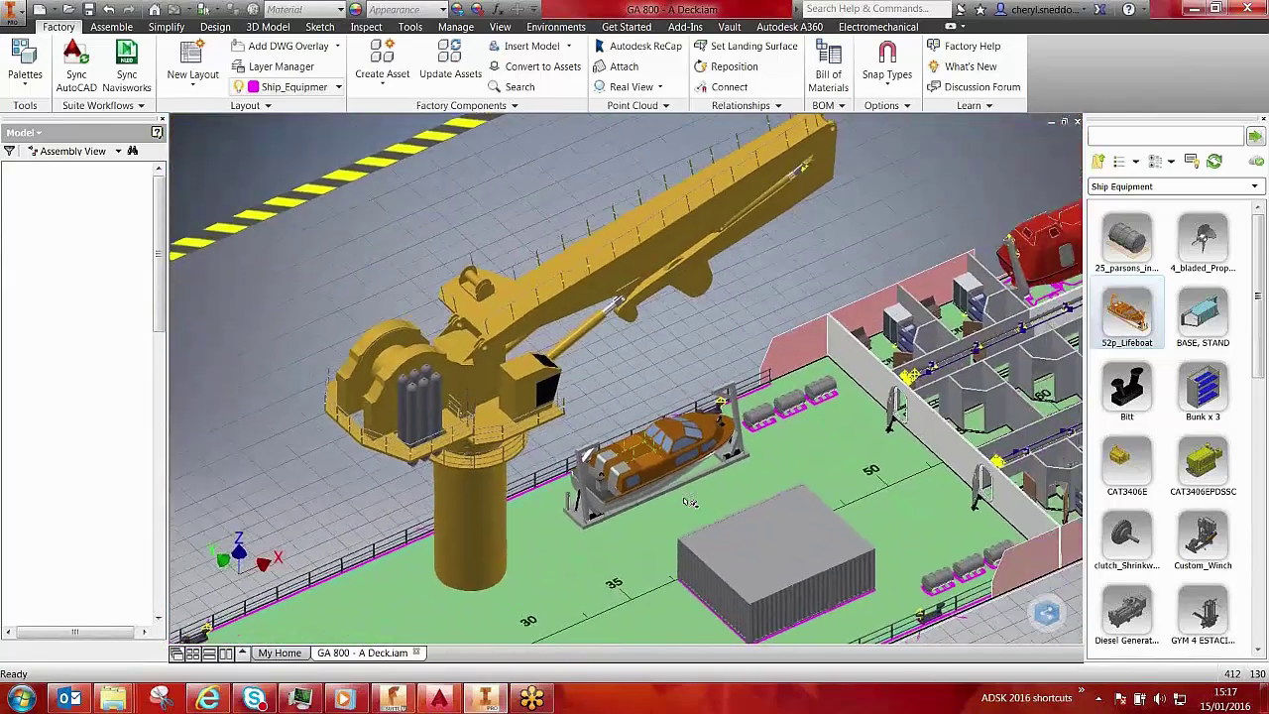
middle_click_drag(690, 502, 643, 513)
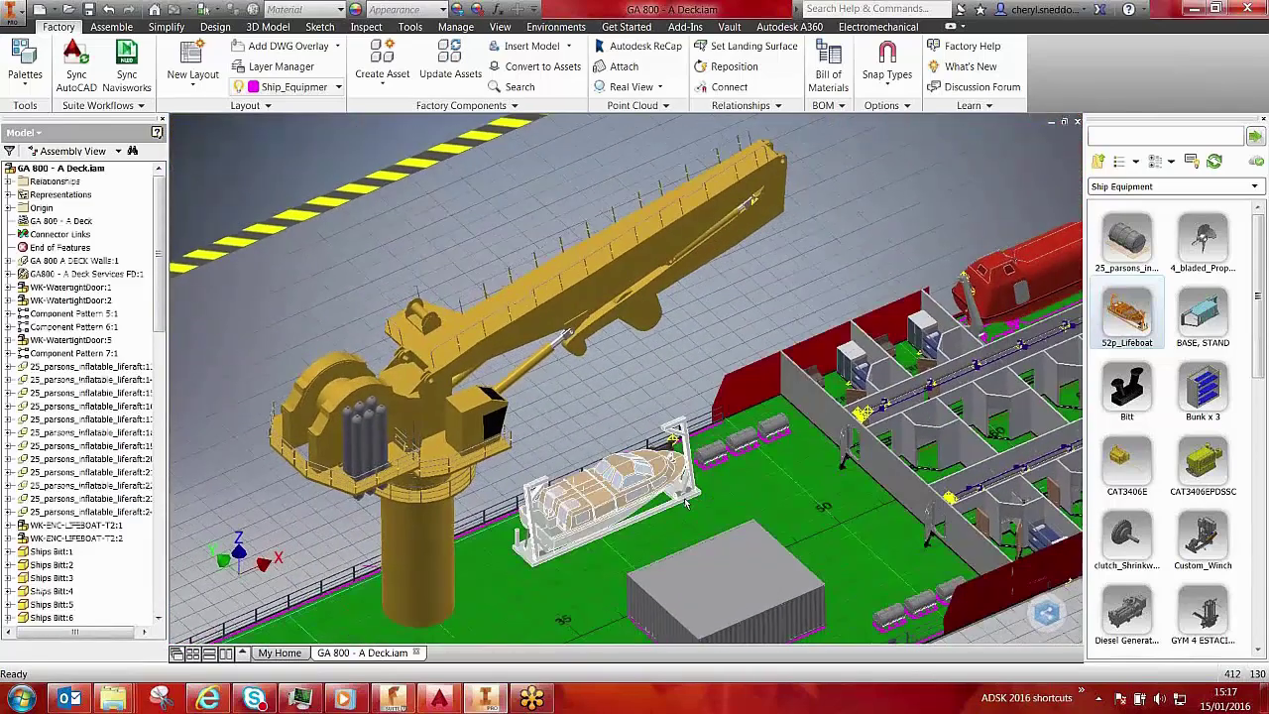
Regenerate all iLogic rules and close the Lifeboat Position form.
scroll(674, 471, "down", 3)
left_click(605, 279)
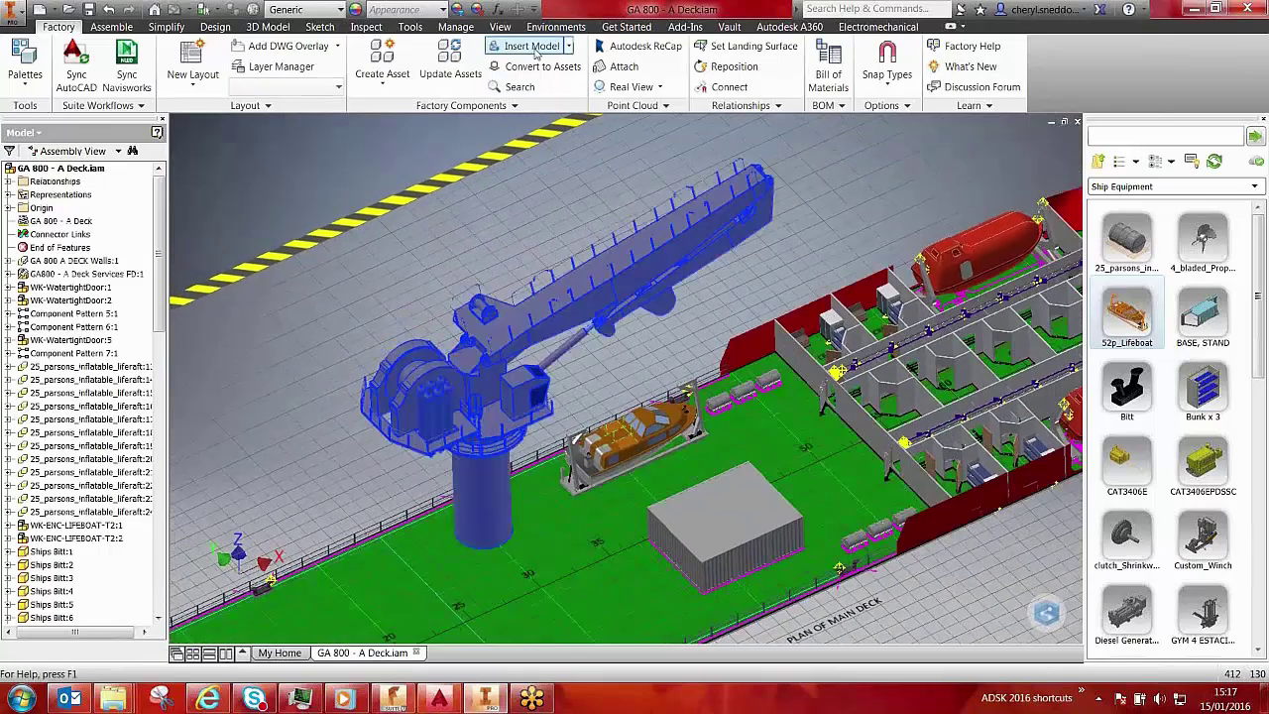
left_click(455, 27)
left_click(968, 147)
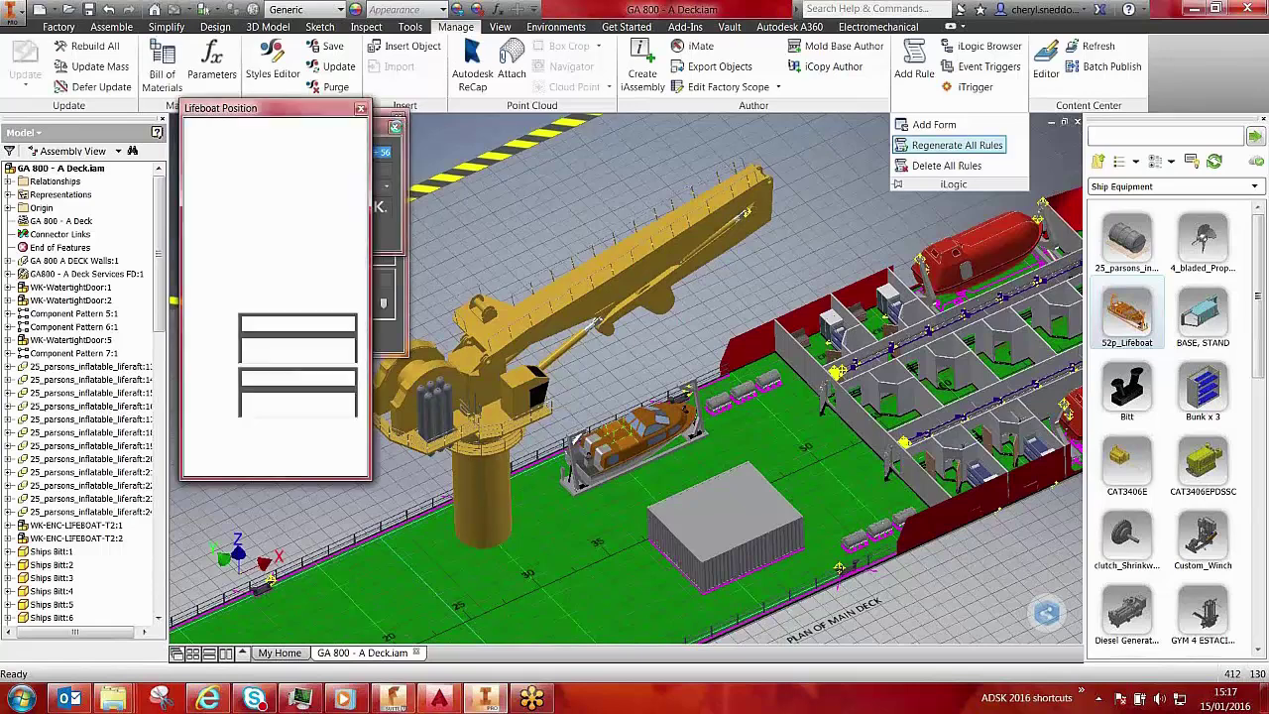
left_click(362, 108)
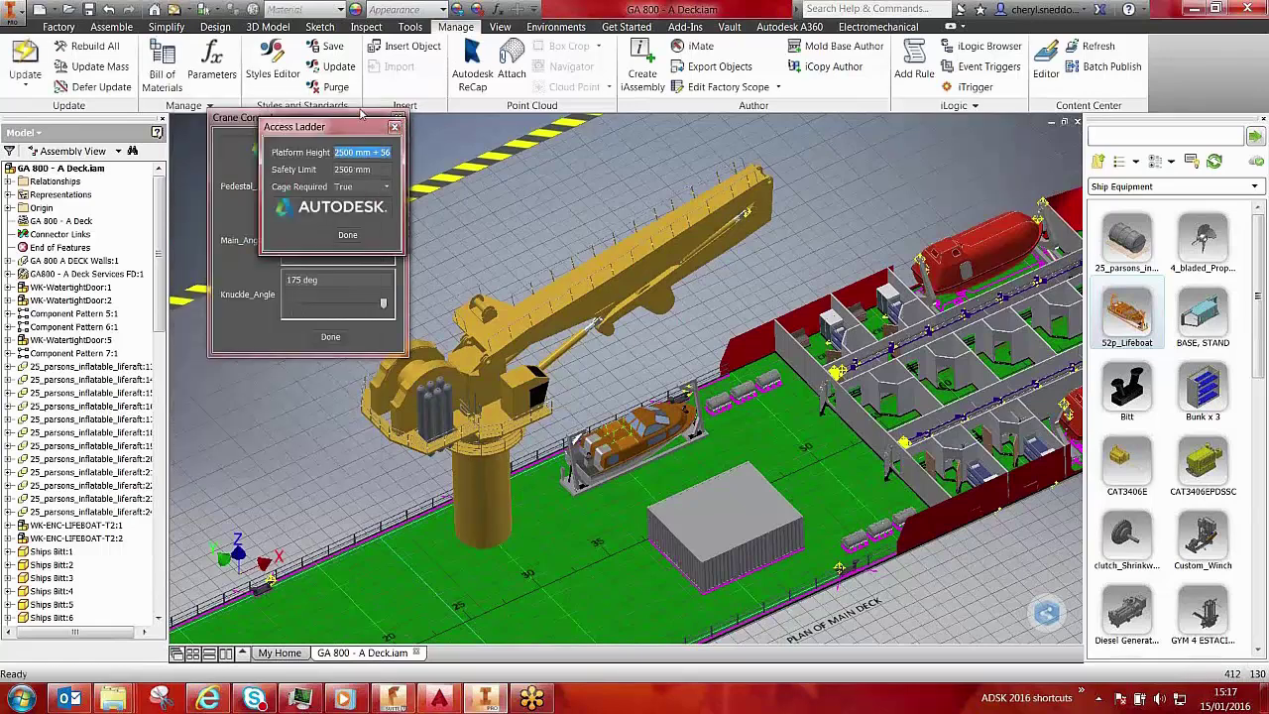
Set the crane's Main_Angle to 25 deg and fold its knuckle boom downward in the Crane Control form, accepting the settings.
left_click_drag(363, 123, 321, 134)
mouse_move(341, 207)
left_mouse_down()
mouse_move(270, 210)
mouse_move(344, 210)
left_mouse_up()
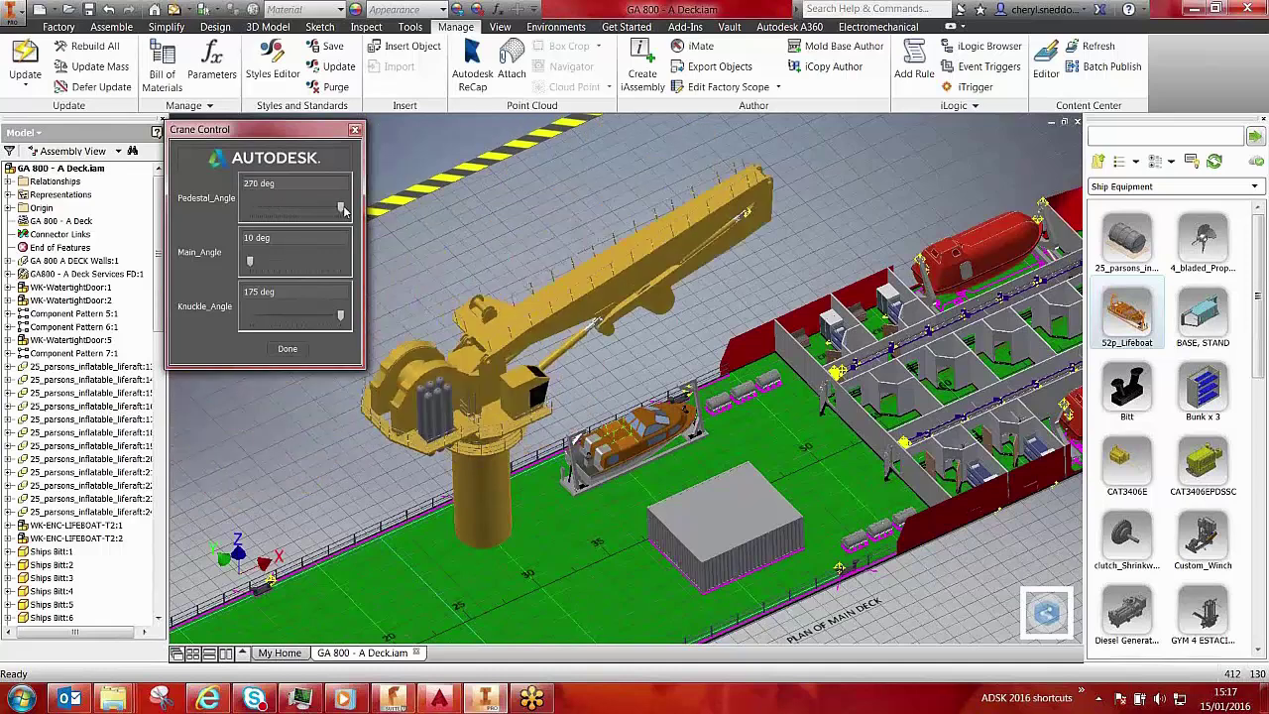
mouse_move(252, 262)
left_mouse_down()
mouse_move(282, 267)
mouse_move(266, 265)
left_mouse_up()
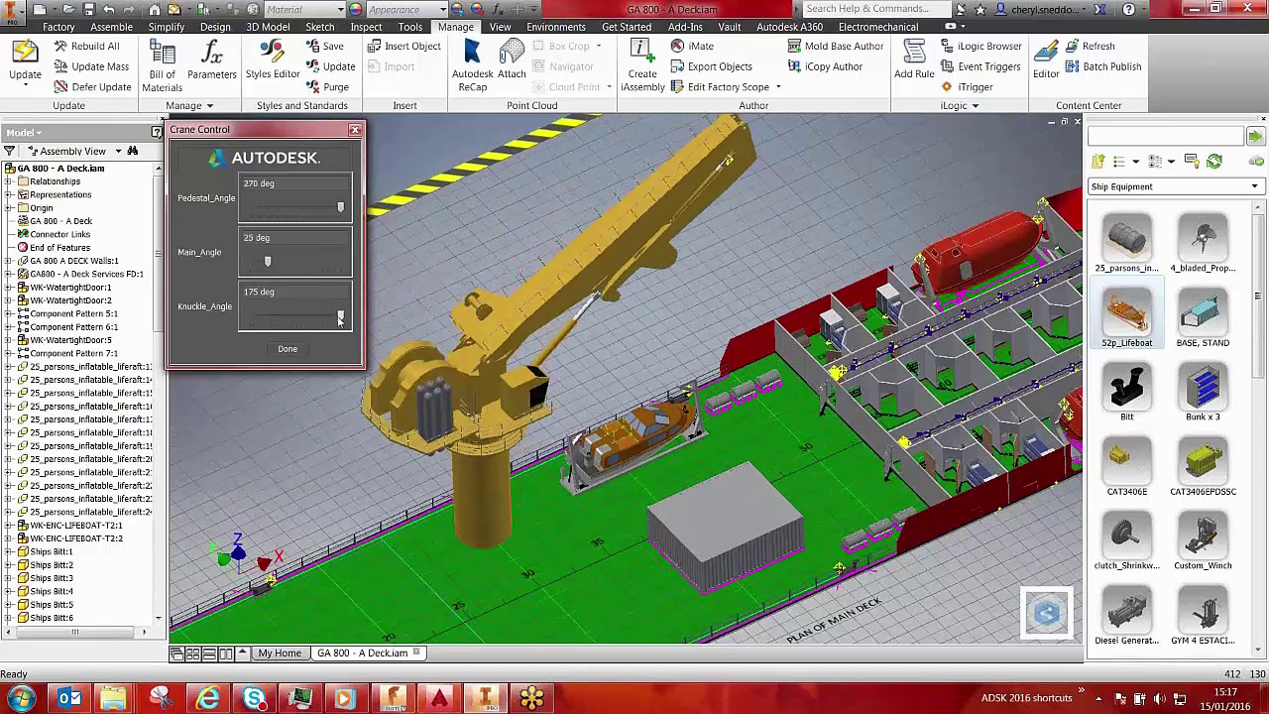
left_click(287, 350)
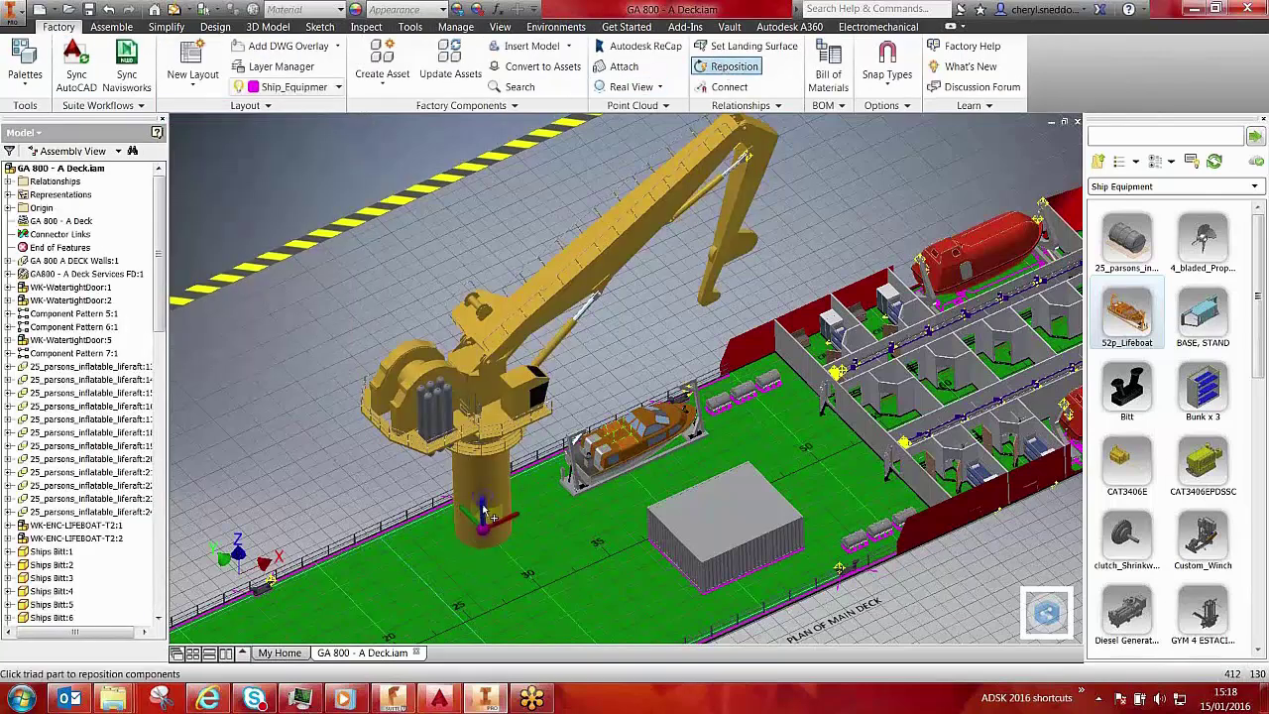
Rotate the crane by -180 deg about its vertical axis and finish repositioning it.
left_click(484, 511)
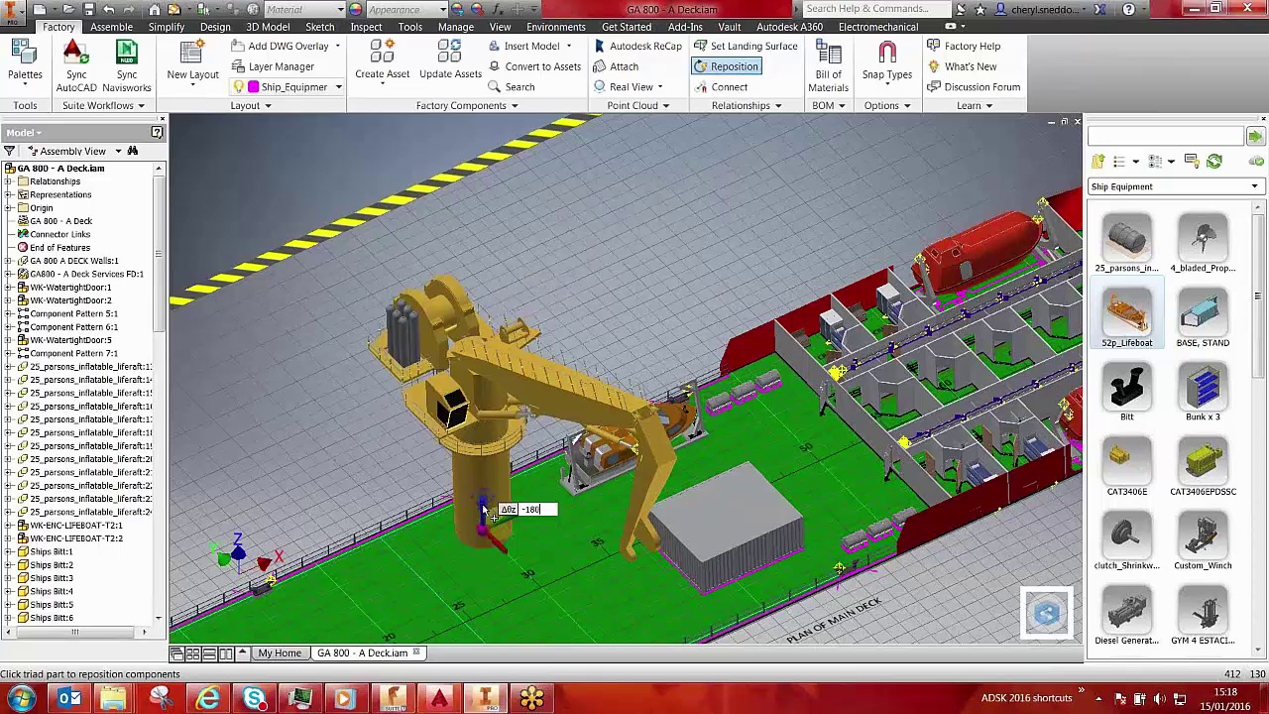
left_click(484, 511)
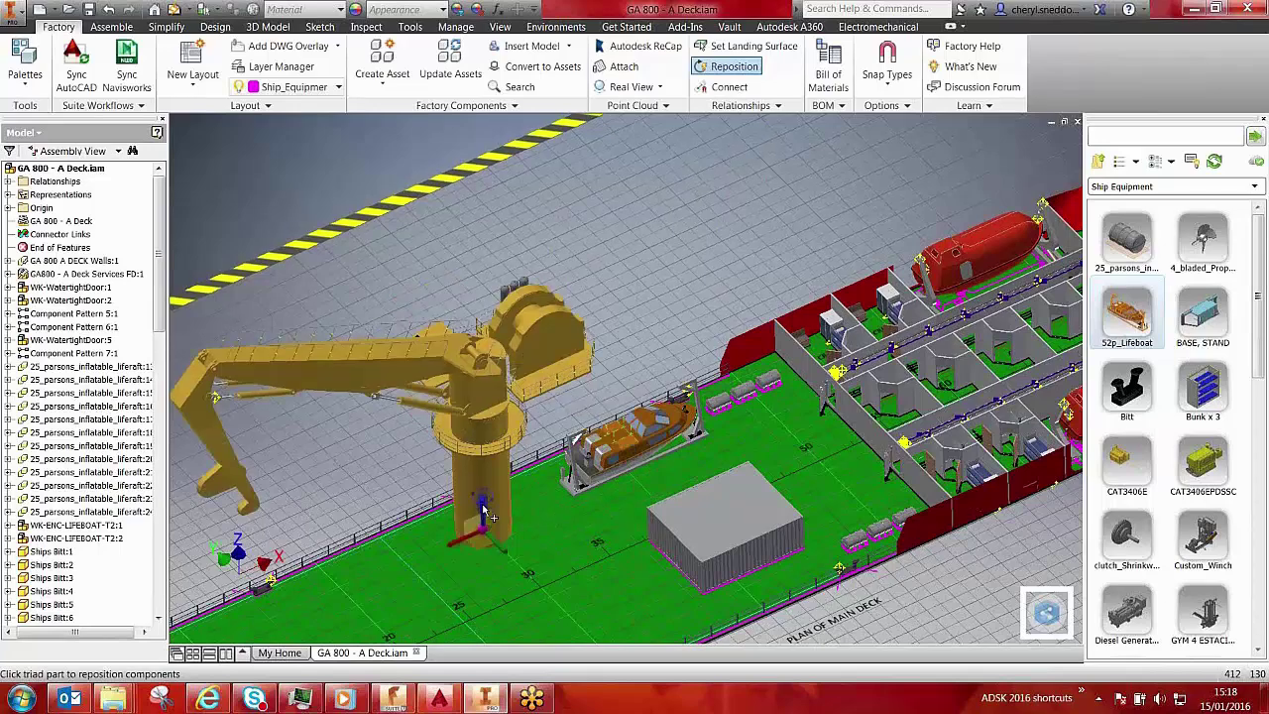
scroll(485, 509, "up", 5)
right_click(473, 491)
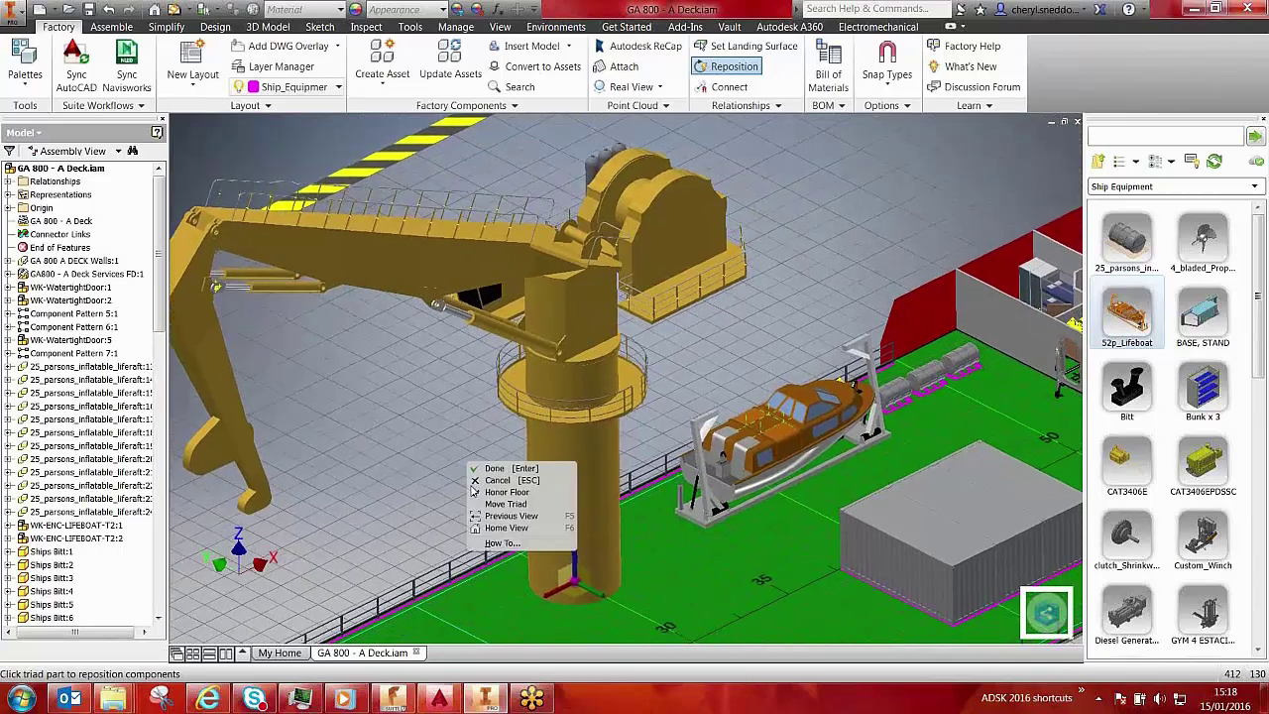
Place one Vertical Access ladder asset from the Ship Building category against the crane column, reaching its round platform.
left_click_drag(1257, 252, 1257, 517)
left_click(1099, 161)
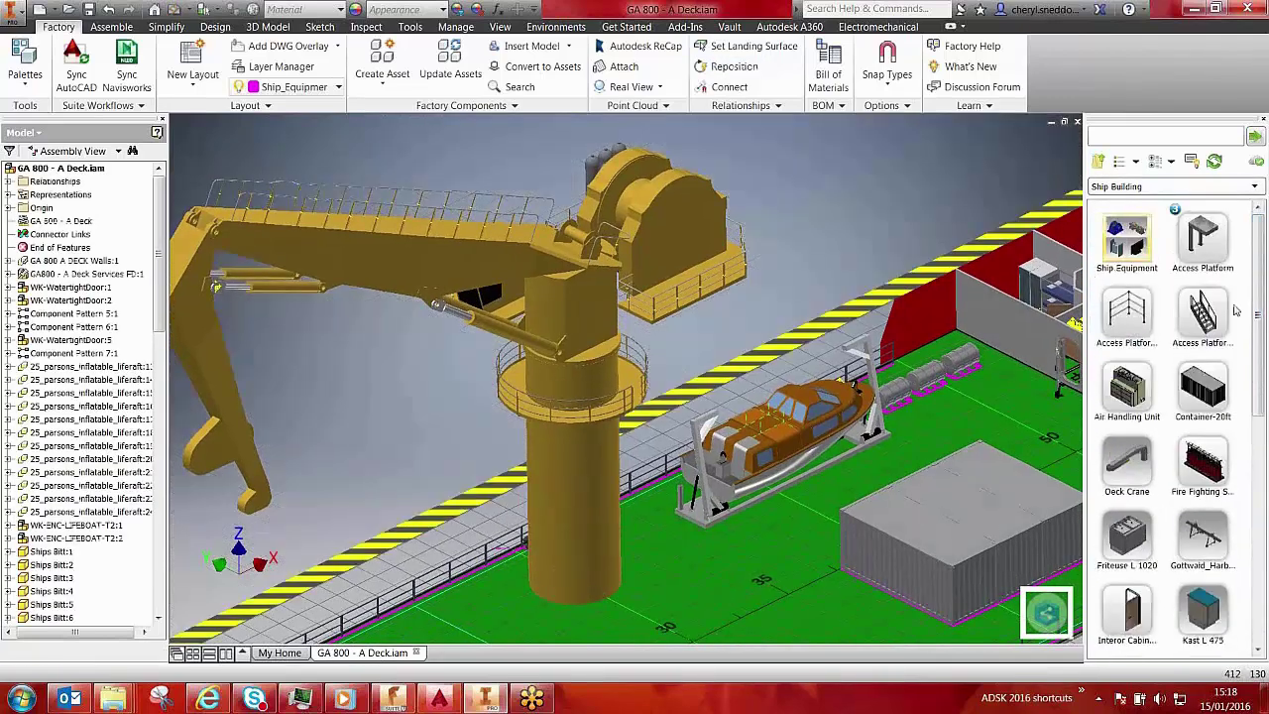
scroll(1235, 312, "down", 10)
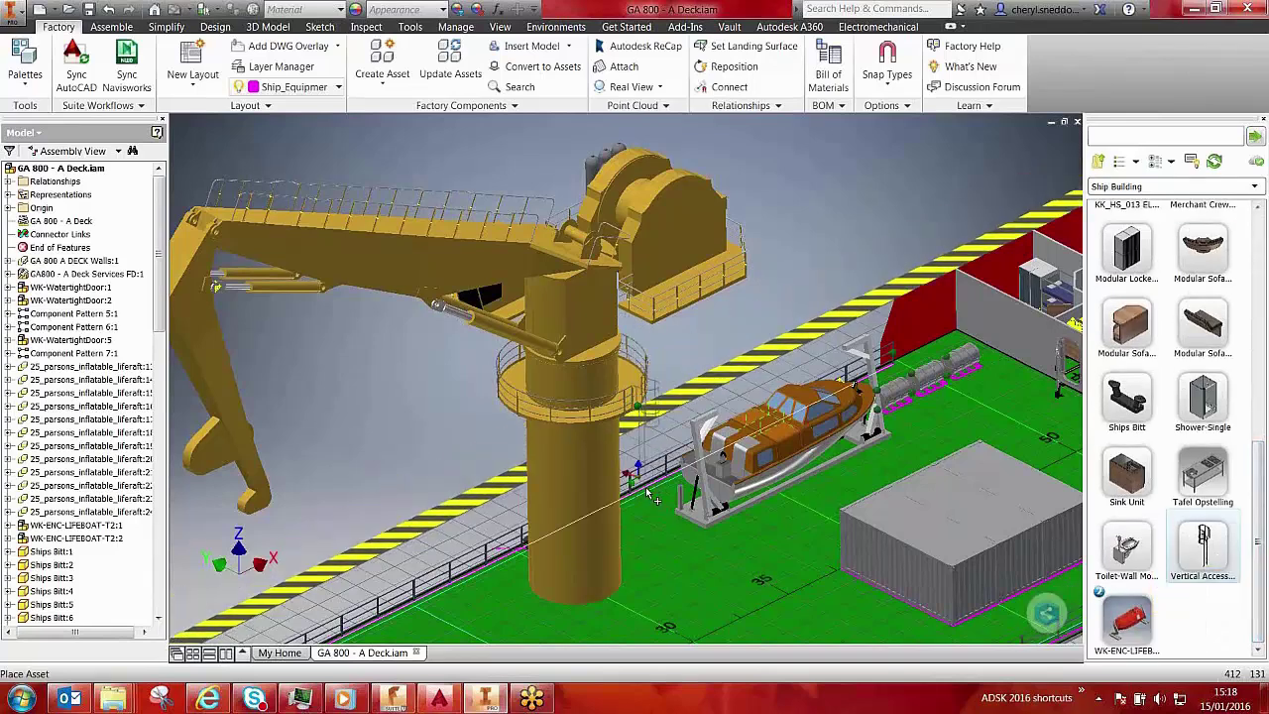
left_click(727, 569)
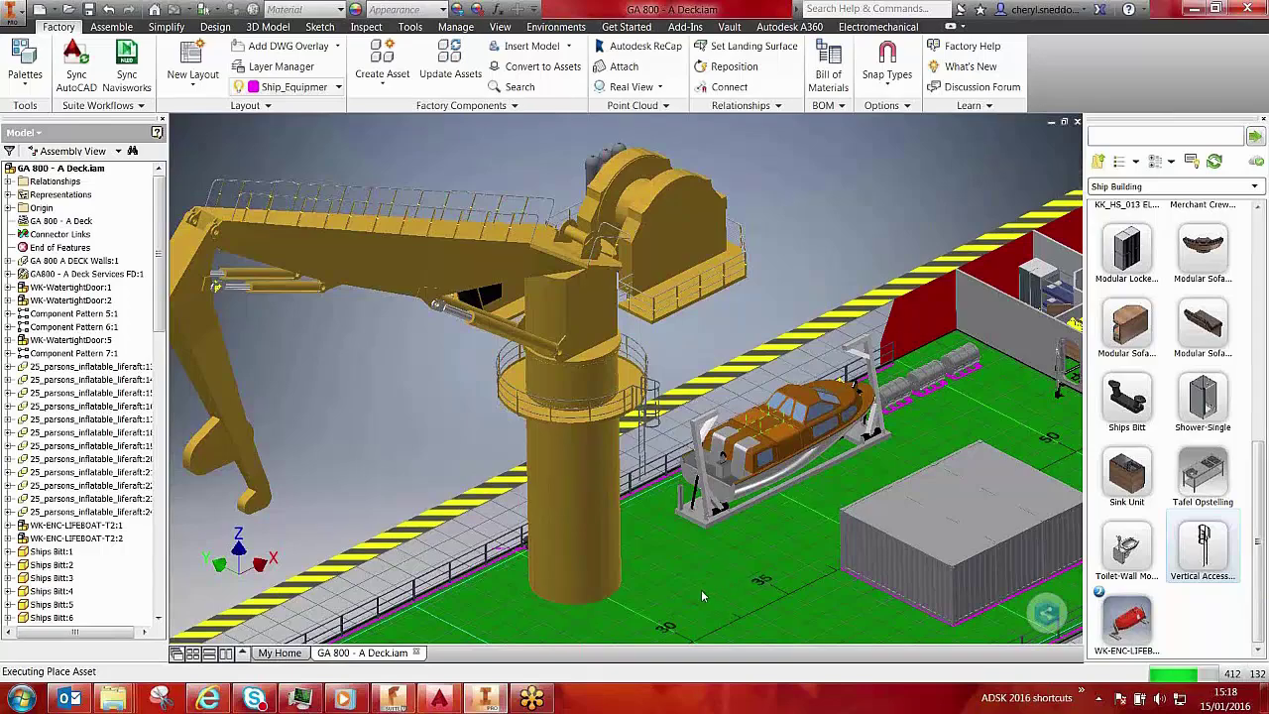
scroll(701, 593, "down", 3)
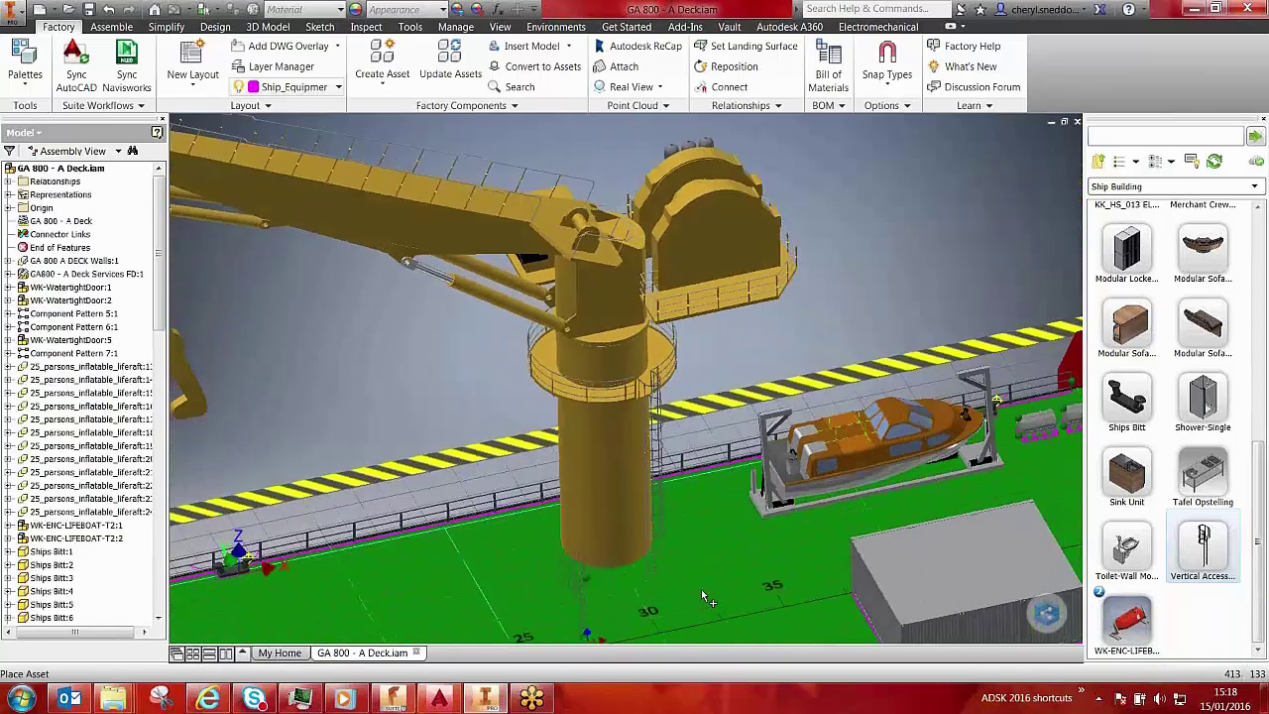
scroll(701, 589, "down", 5)
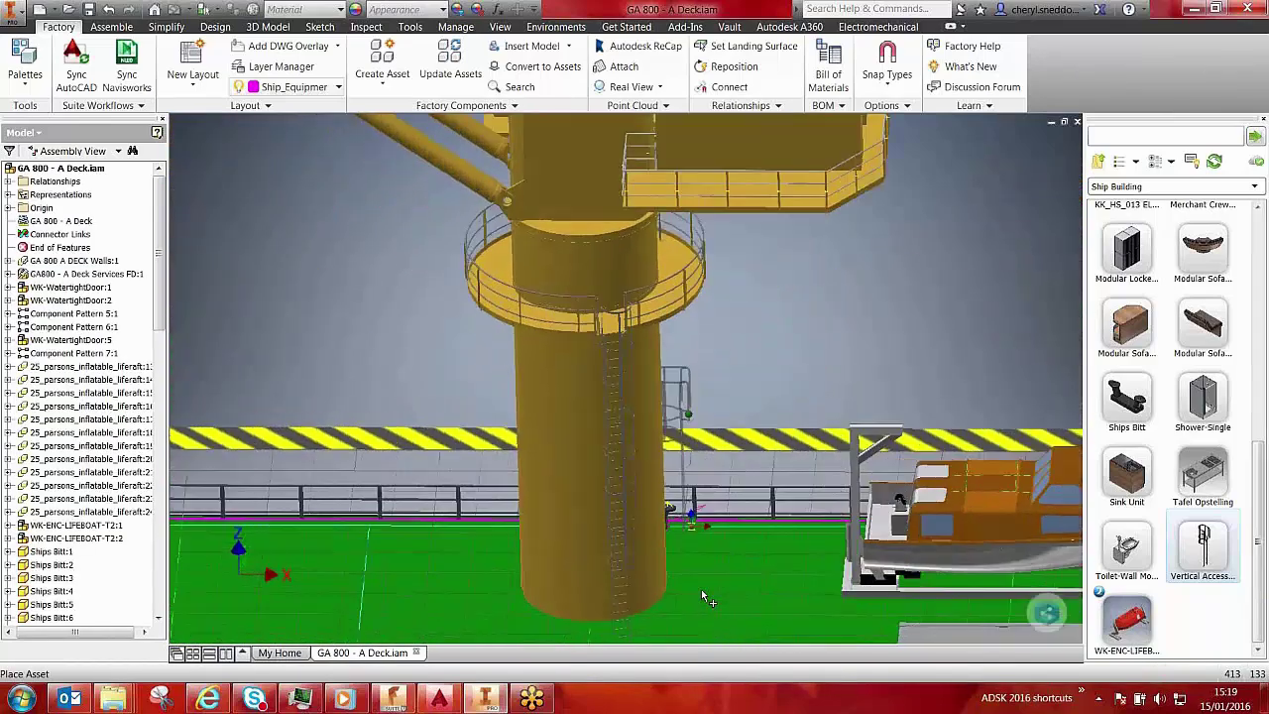
middle_click_drag(701, 589, 813, 501, "shift")
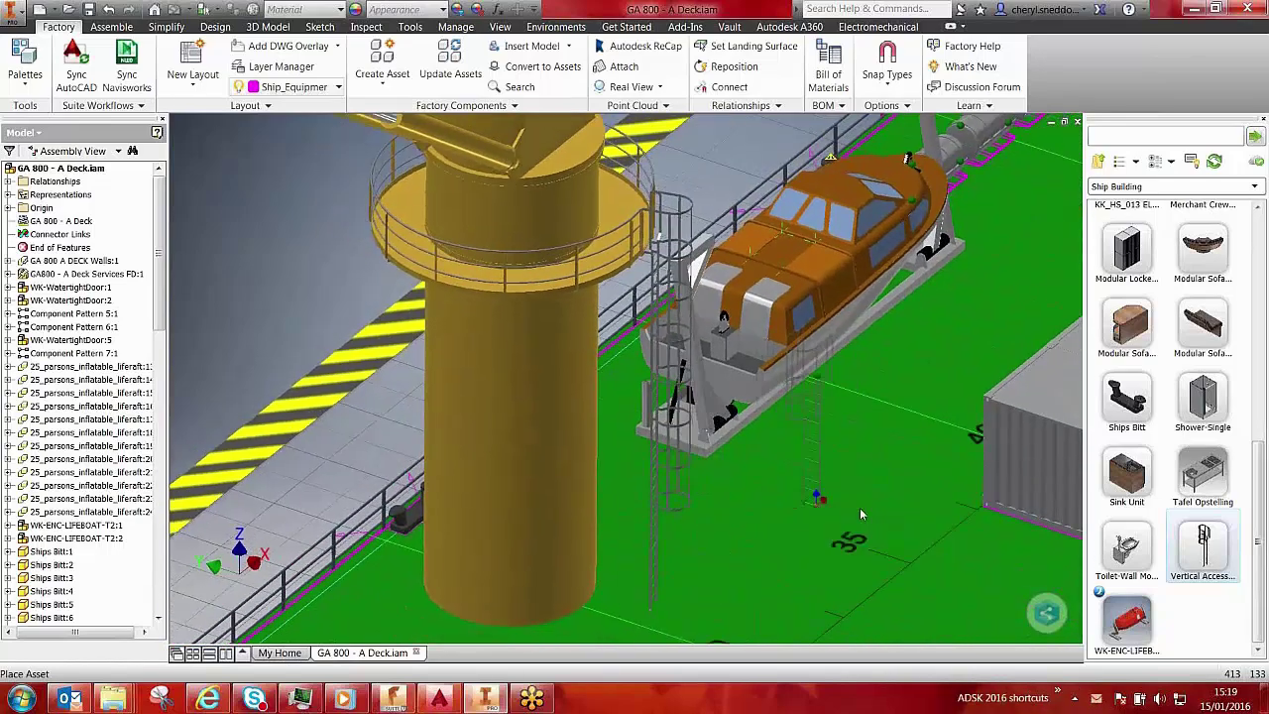
key("Escape")
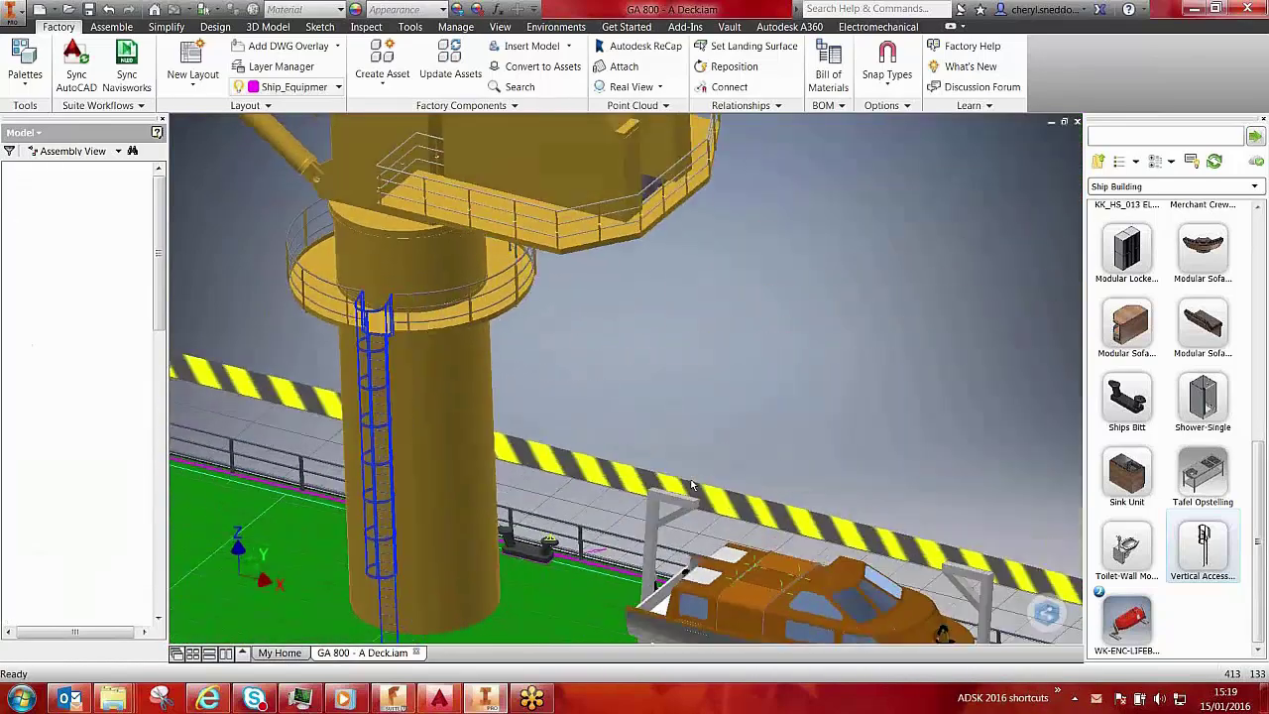
Open the GA800 Cabin-Central assembly from the first element of Component Pattern 6 in its own window.
key("F5")
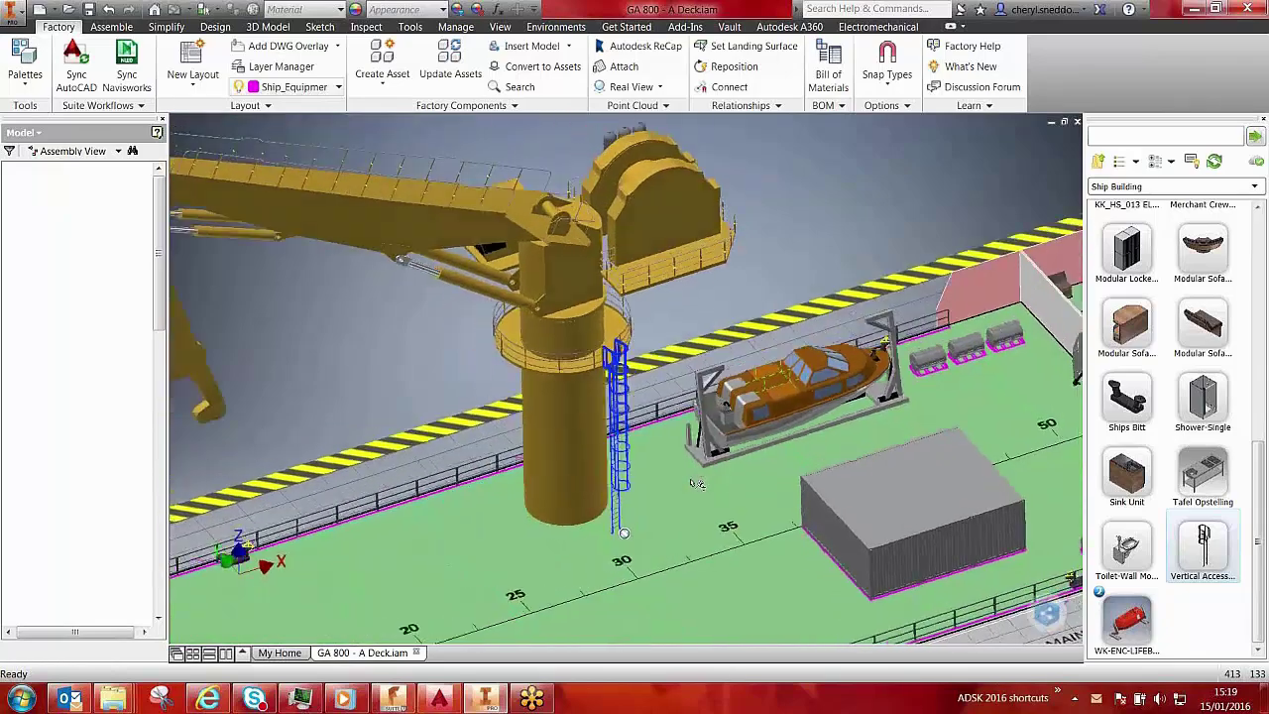
key("F5")
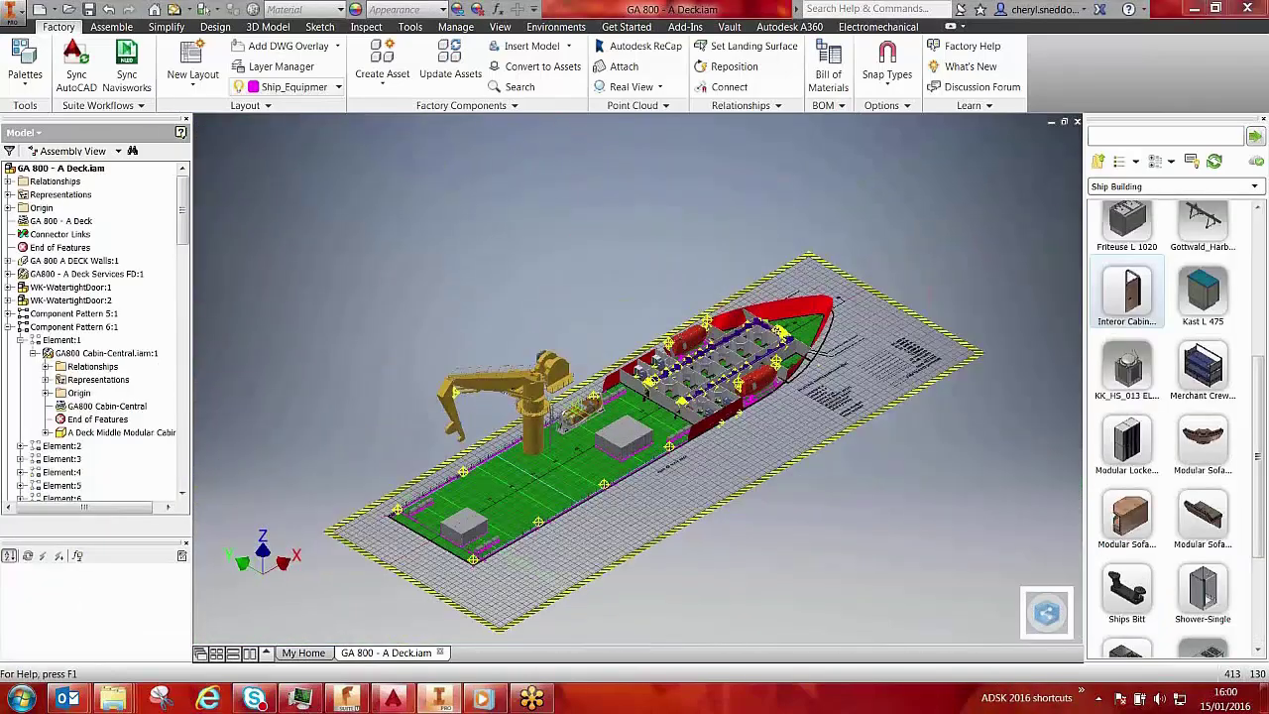
key("F5")
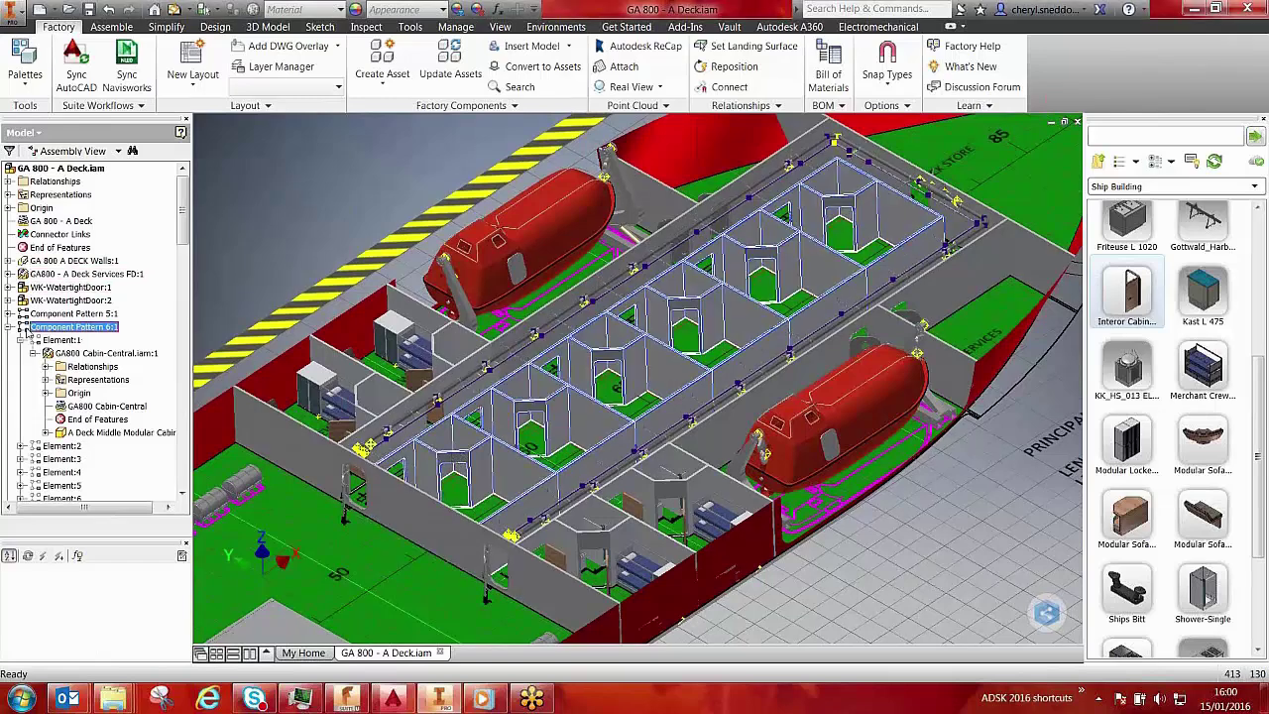
right_click(87, 354)
left_click(116, 301)
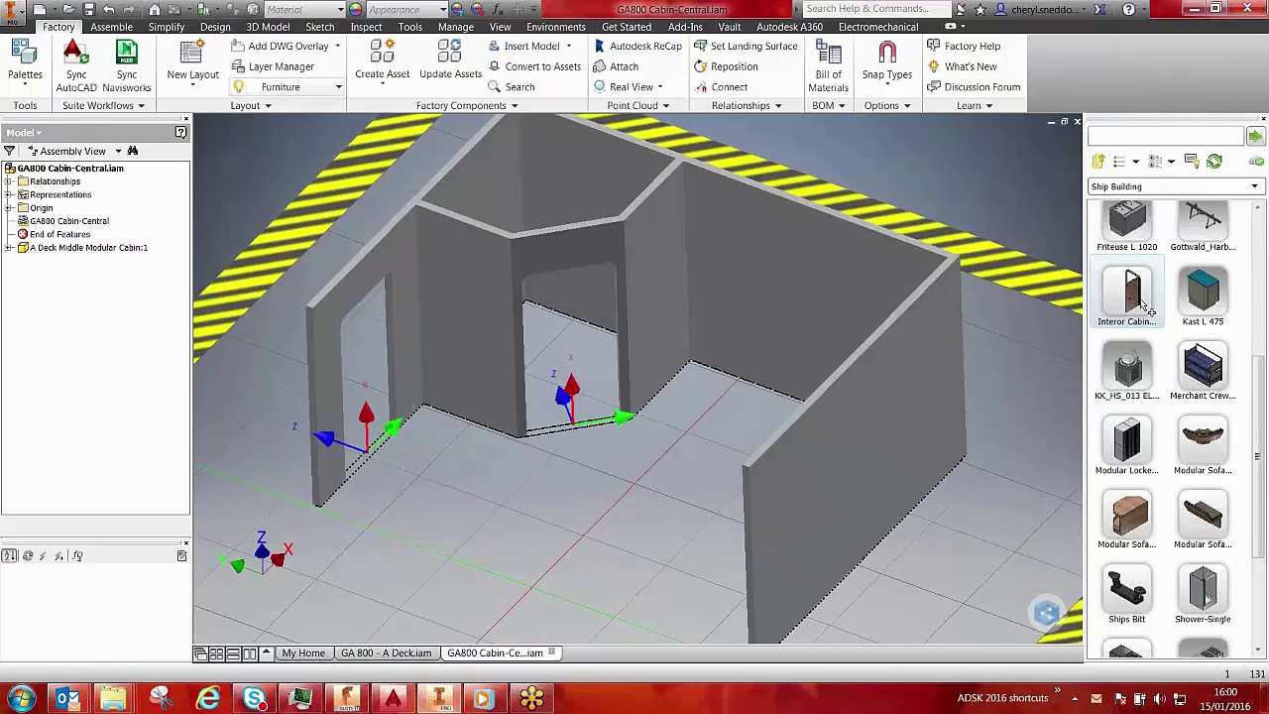
Place an Interior Cabin Door in each of the cabin's two door openings and set both doors' Position to Closed.
left_click_drag(1149, 309, 585, 436)
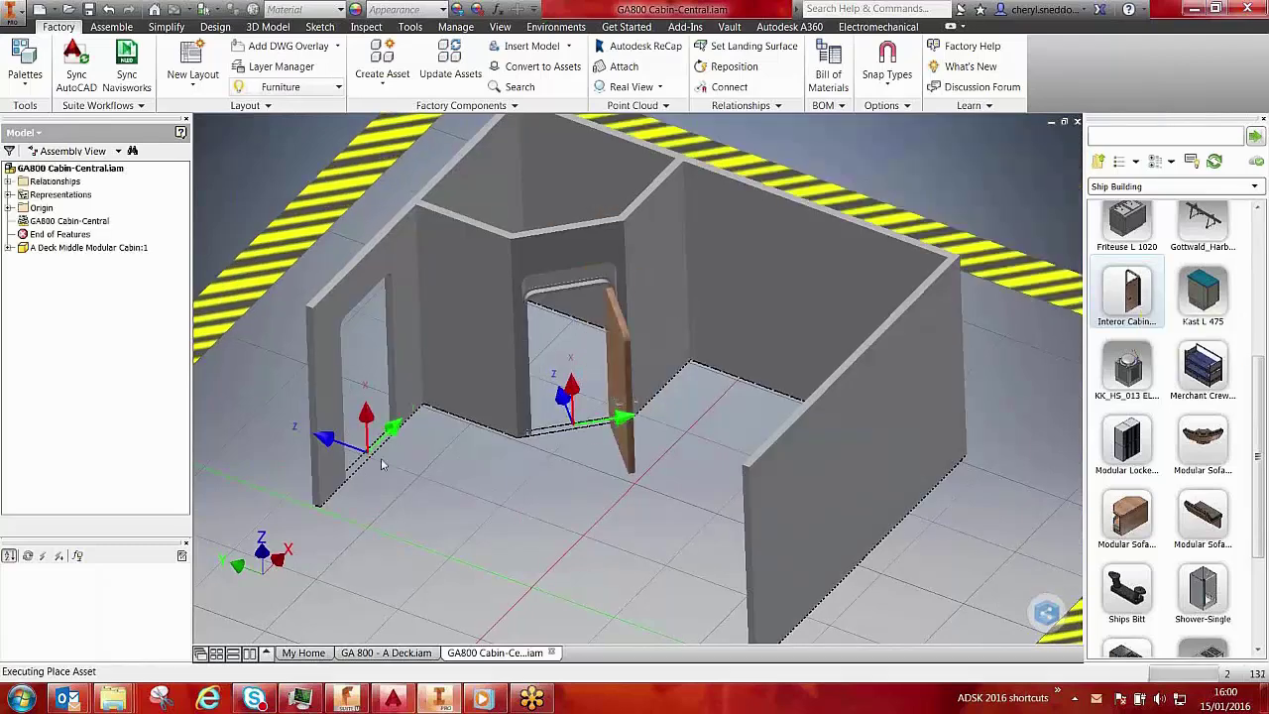
left_click(517, 491)
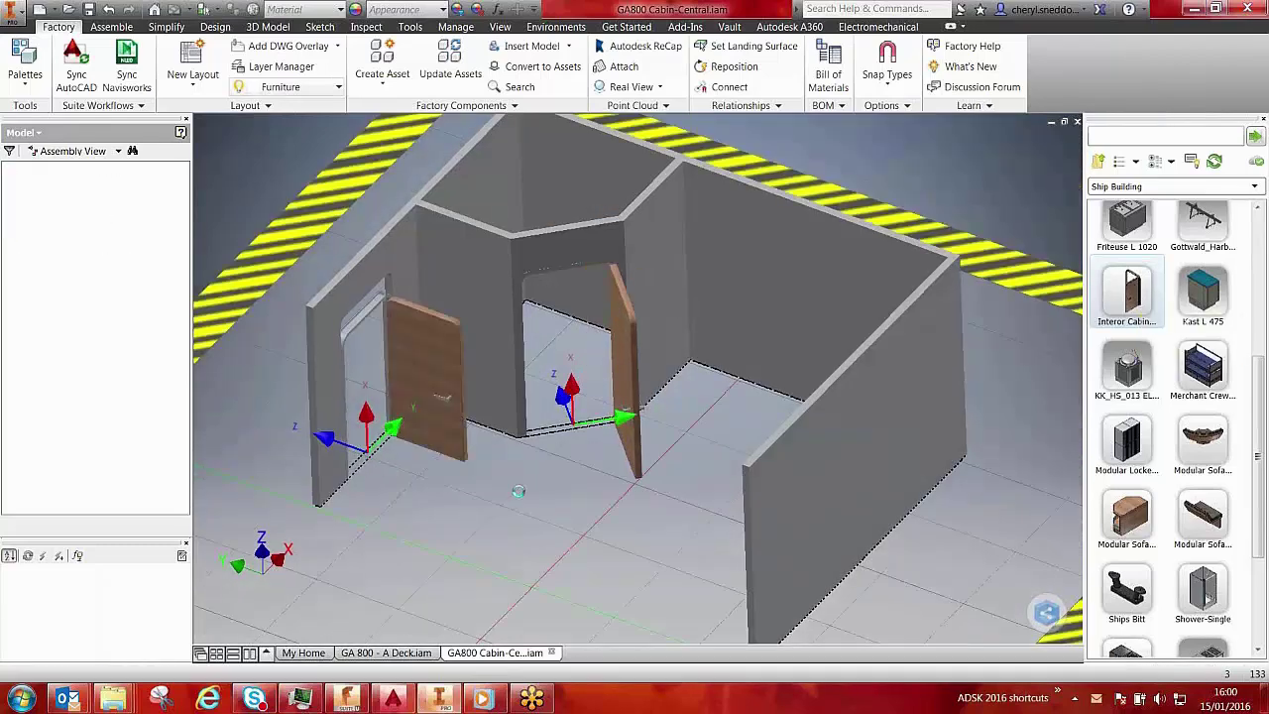
right_click(458, 527)
left_click(496, 540)
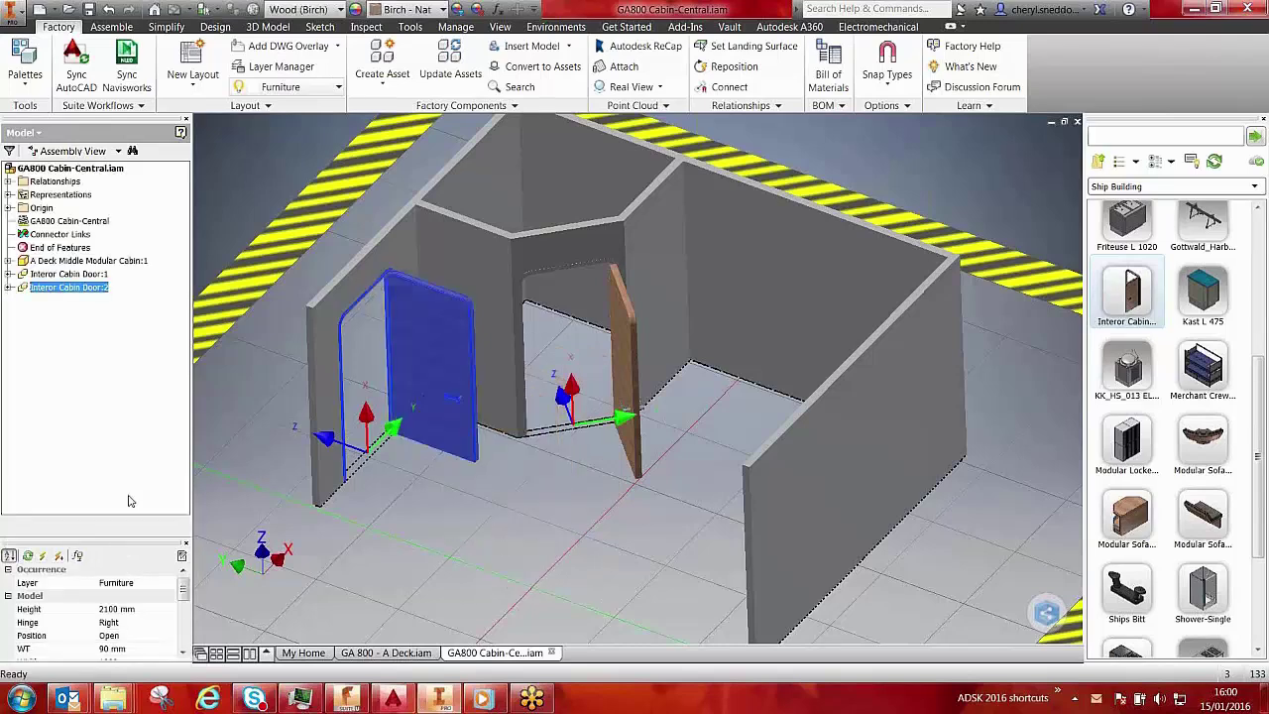
left_click_drag(38, 542, 36, 394)
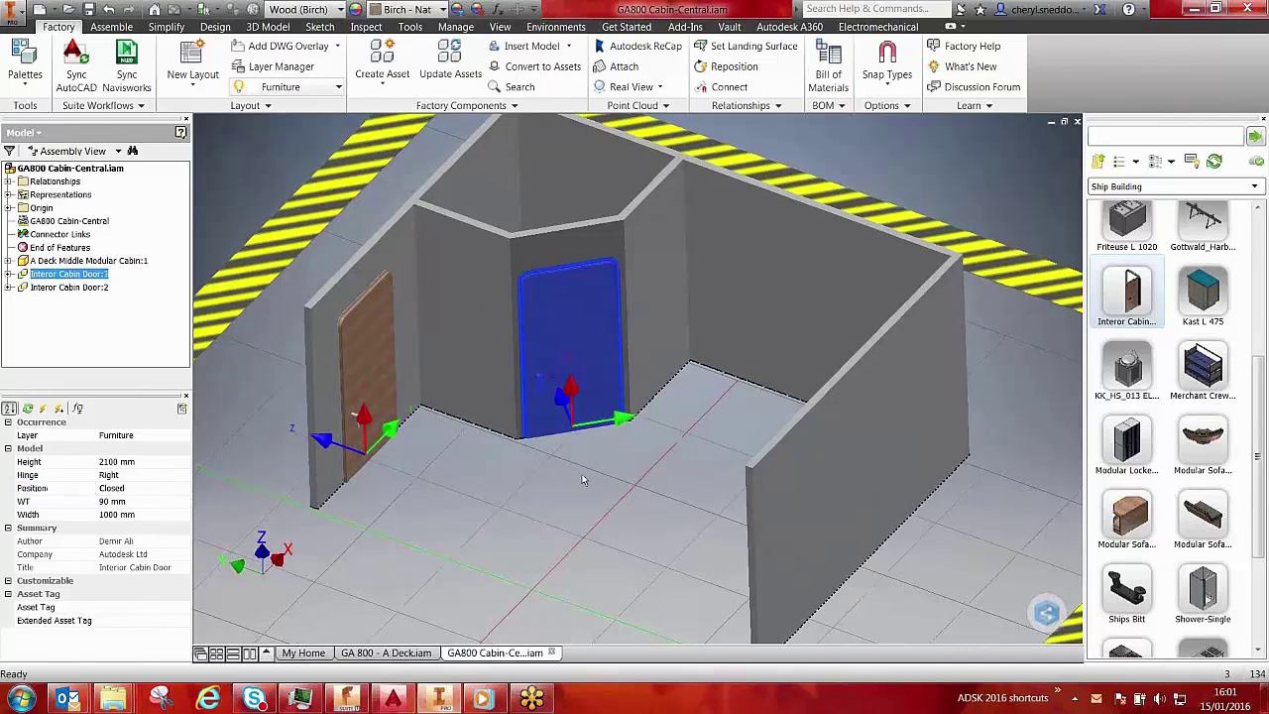
Place one Merchant Crew Bunk in the cabin's far corner and rotate it 90 deg so it lies along the back wall.
middle_click_drag(595, 427, 793, 437, "shift")
double_click(1206, 373)
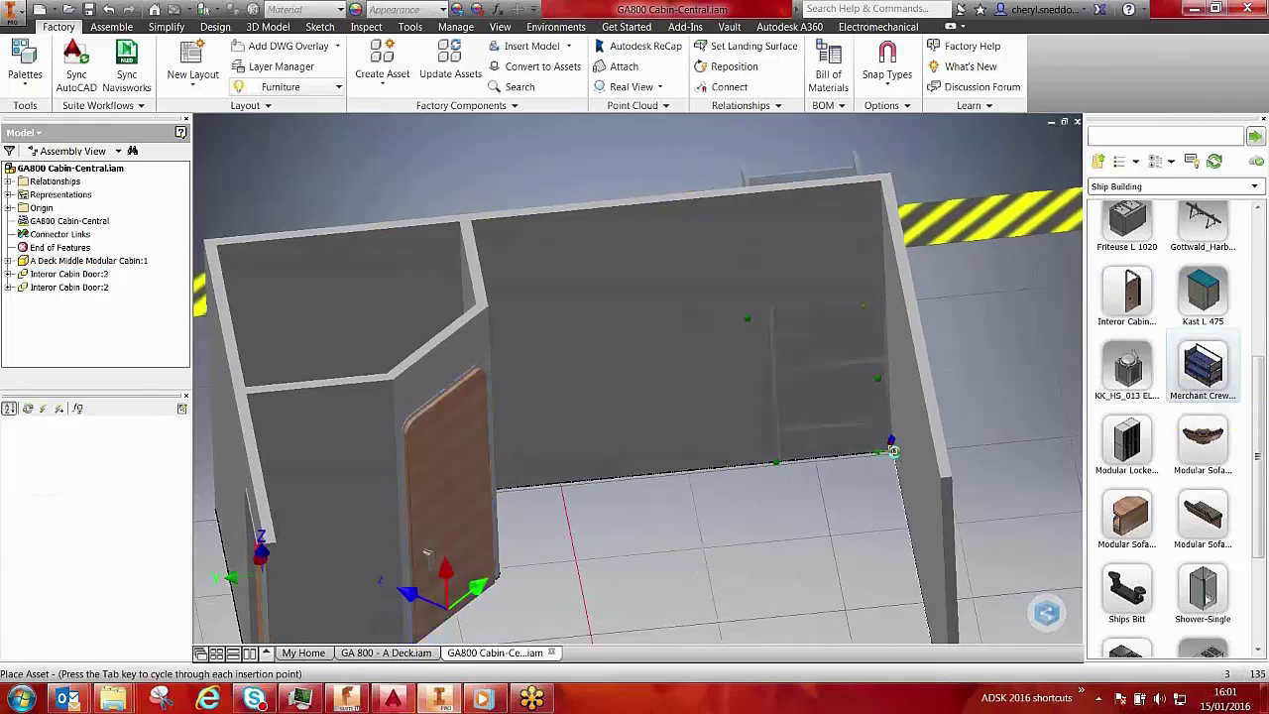
left_click_drag(890, 426, 692, 427)
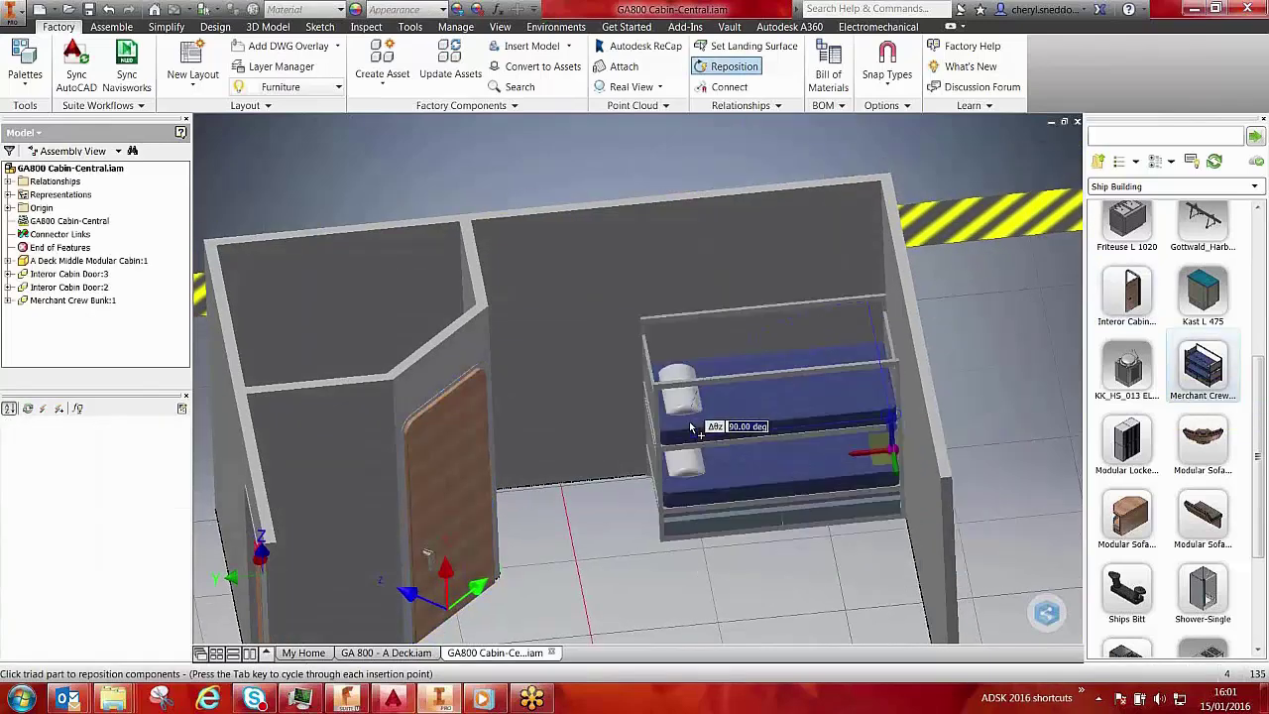
left_click(739, 572)
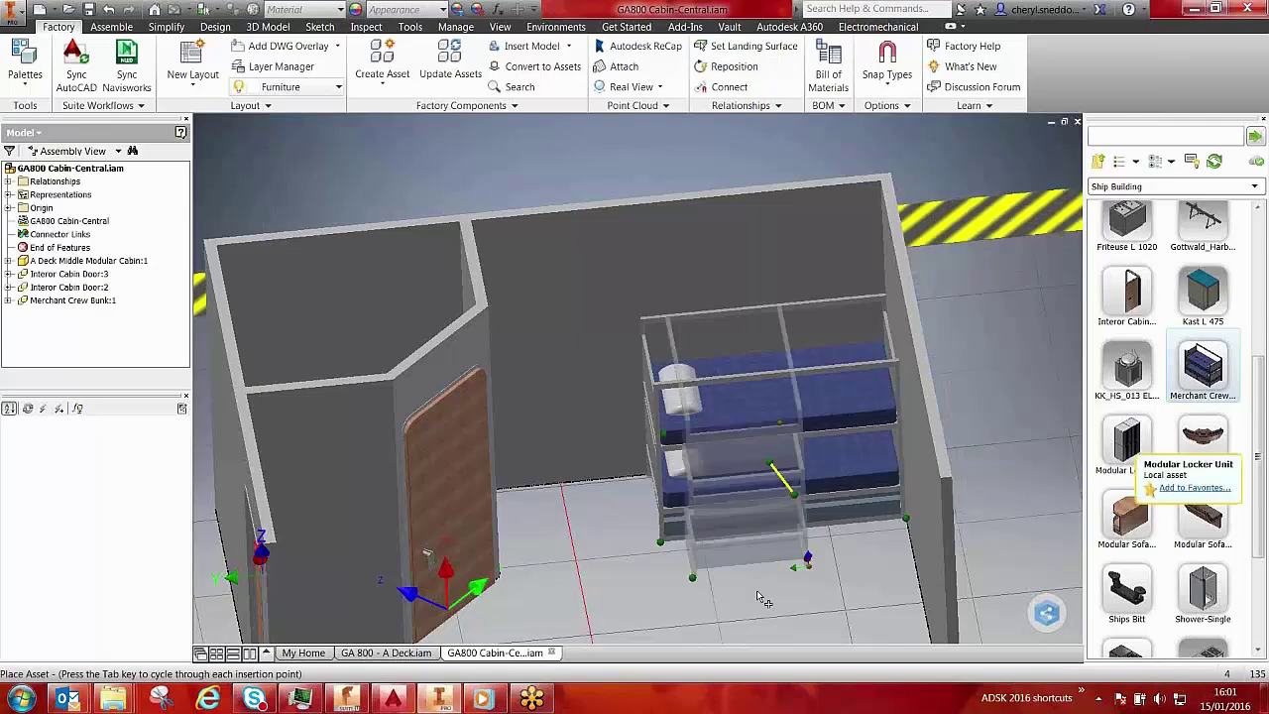
Place one Modular Locker Unit in the corner beside the bunk, rotated so its doors face into the cabin.
left_click(1130, 441)
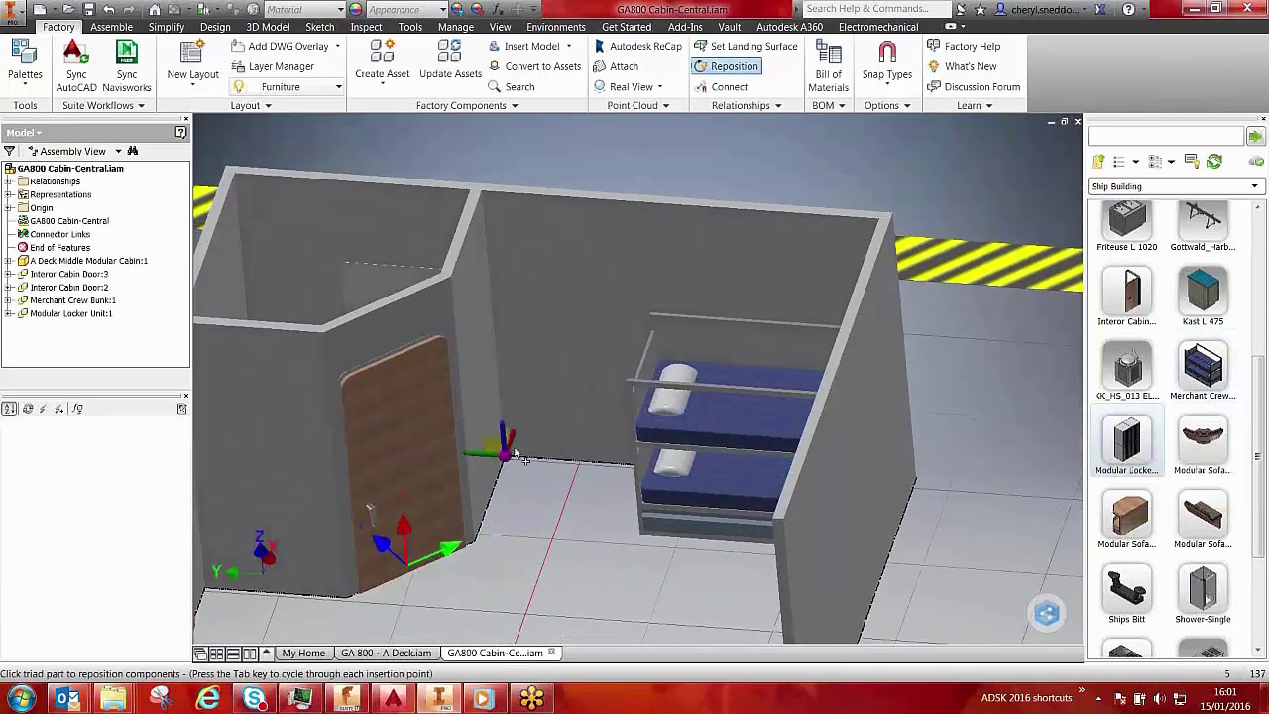
left_click_drag(504, 438, 467, 564)
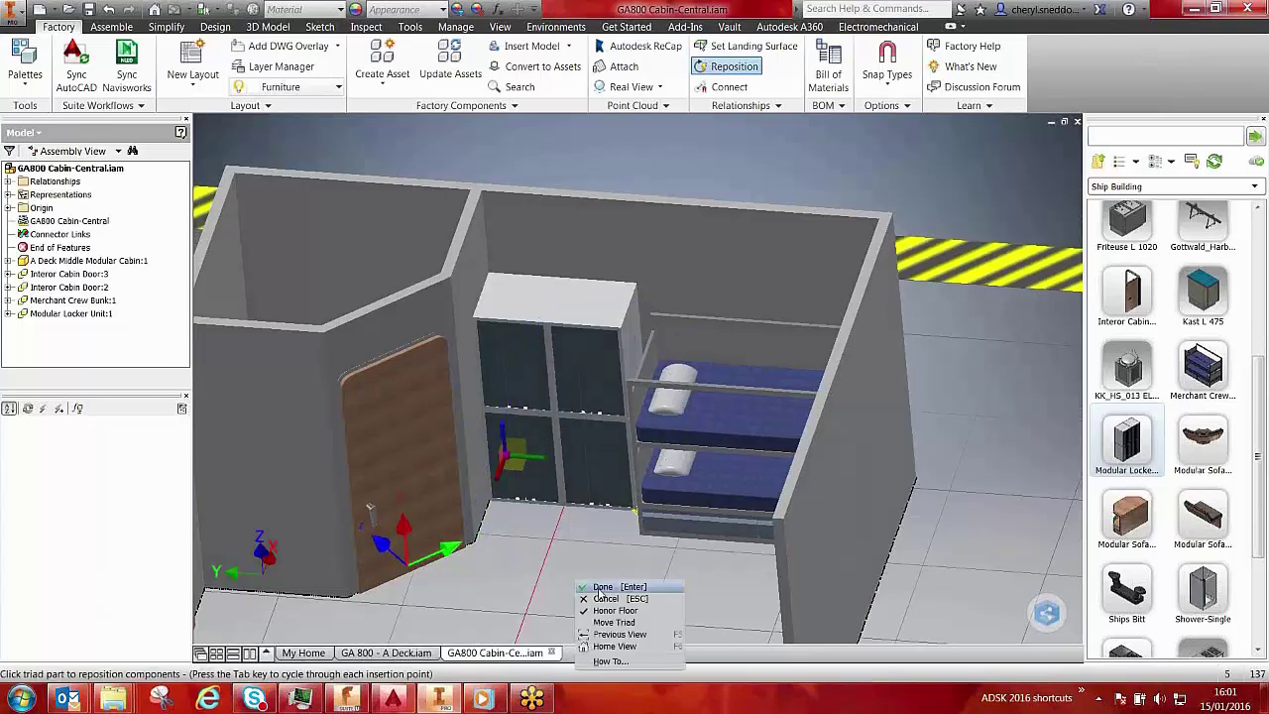
left_click(603, 587)
key("Escape")
Place a Modular Sofa Unit-Straight along the side wall and attach a Modular Sofa Unit-Corner to its free end.
scroll(611, 546, "down", 5)
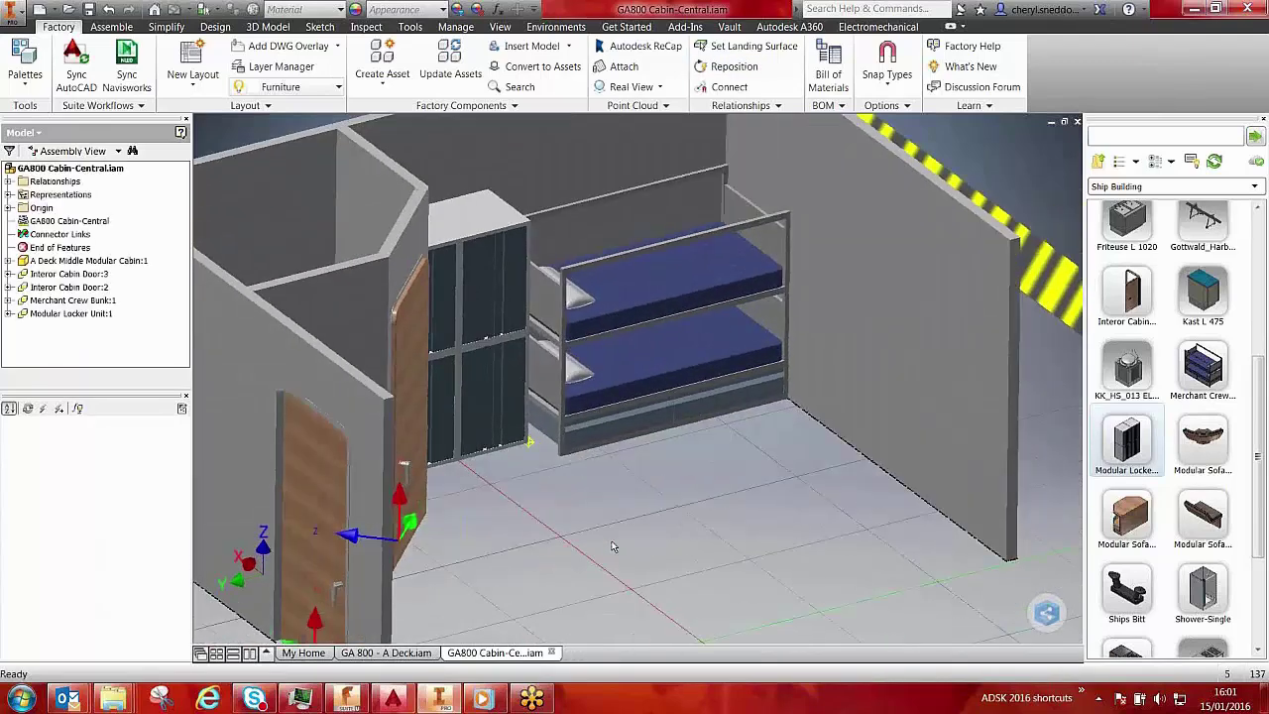
left_click(1205, 516)
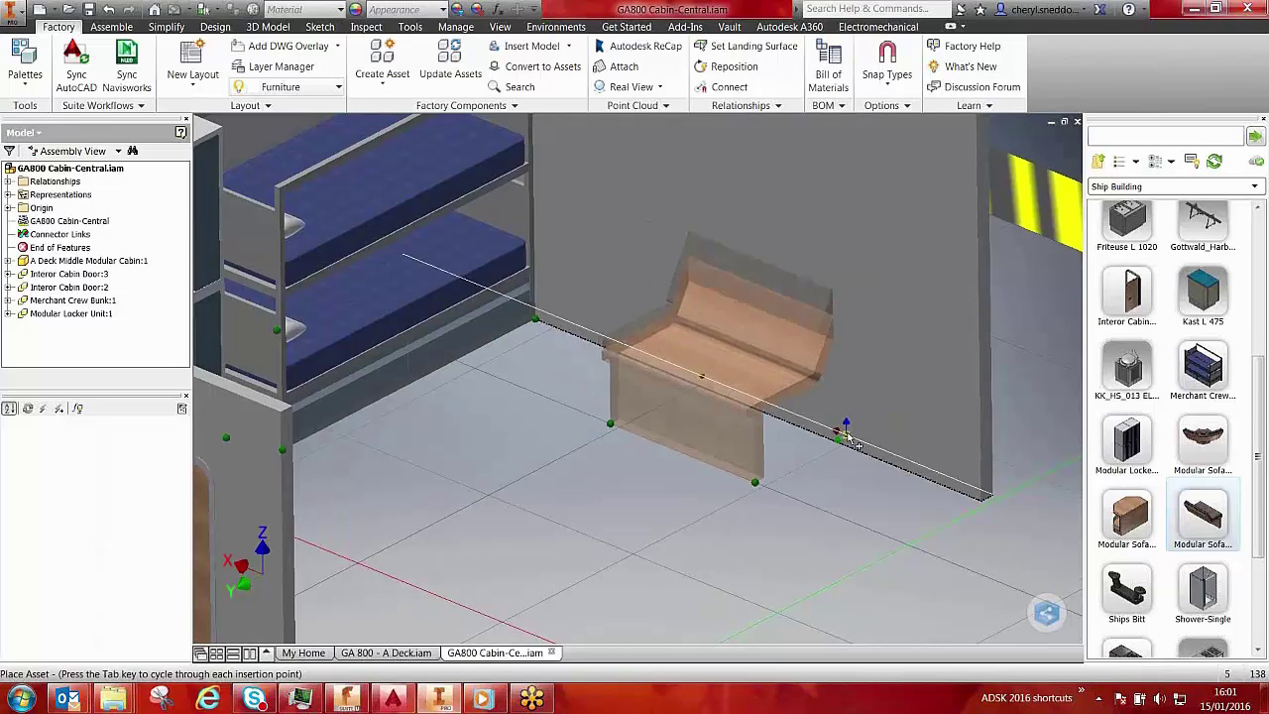
left_click(827, 446)
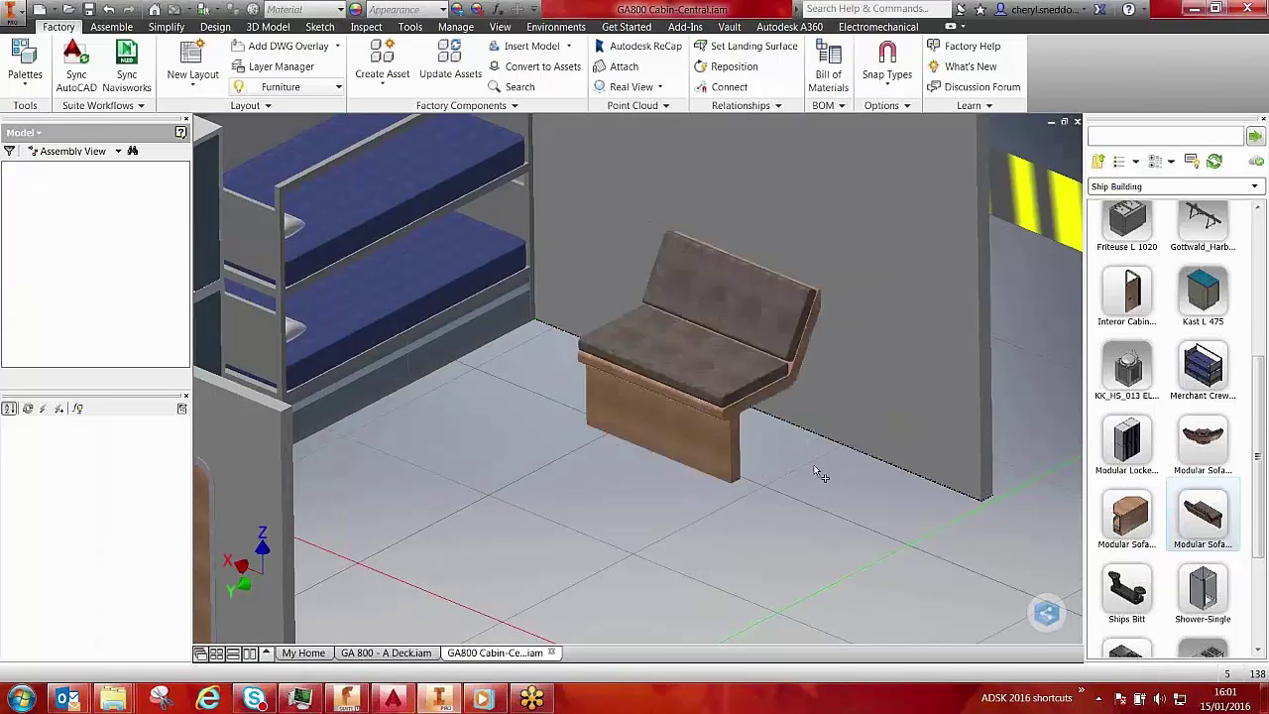
right_click(793, 516)
left_click(821, 525)
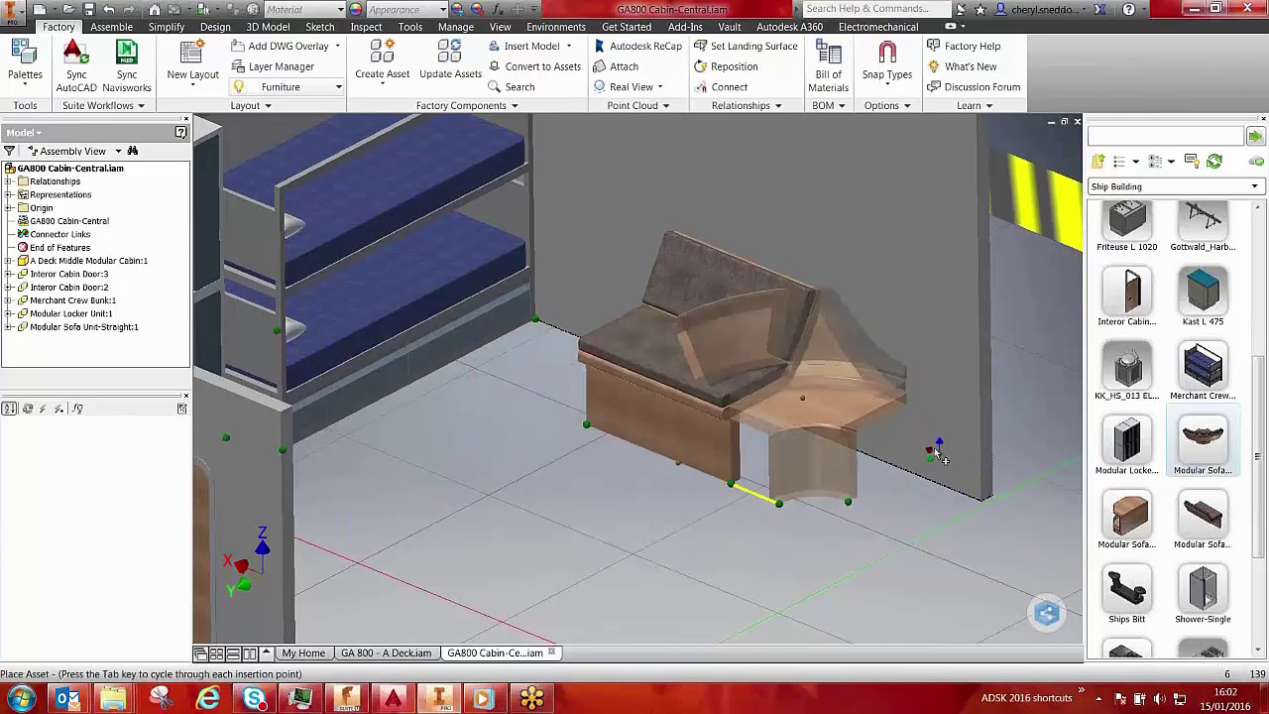
left_click(878, 436)
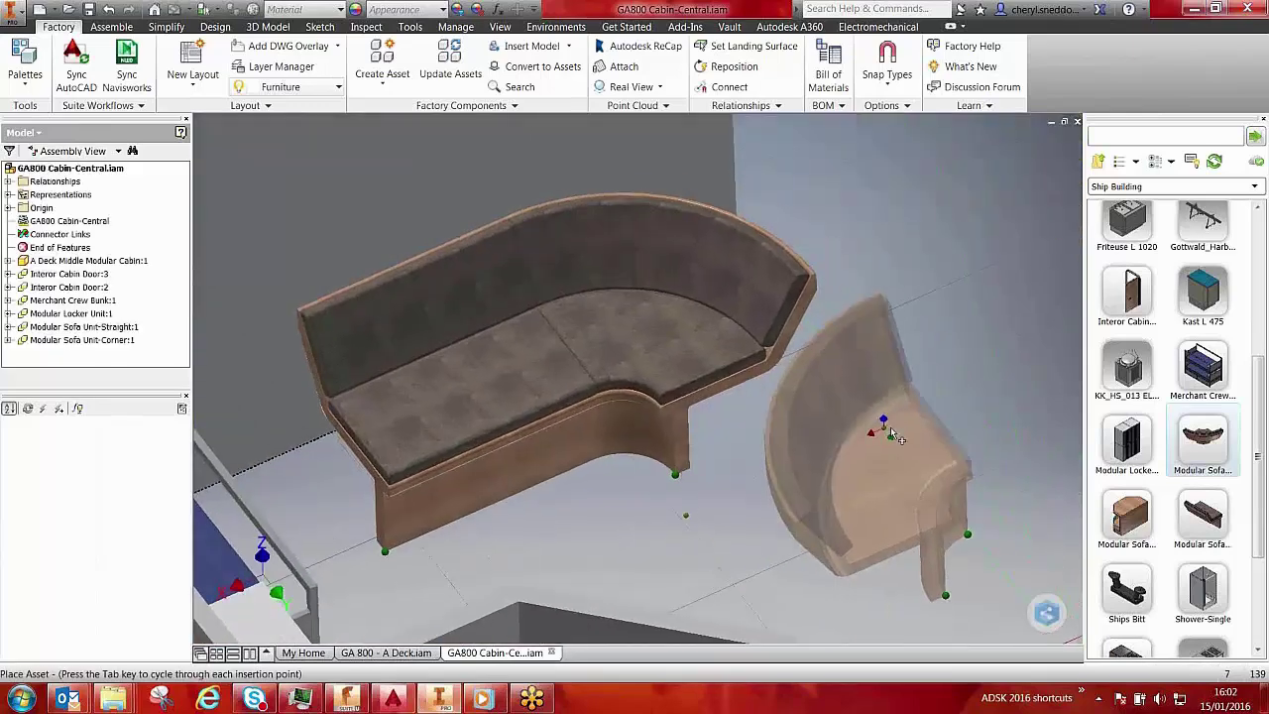
Attach a second Modular Sofa Unit-Straight to the open end of the corner sofa unit.
left_click(1198, 513)
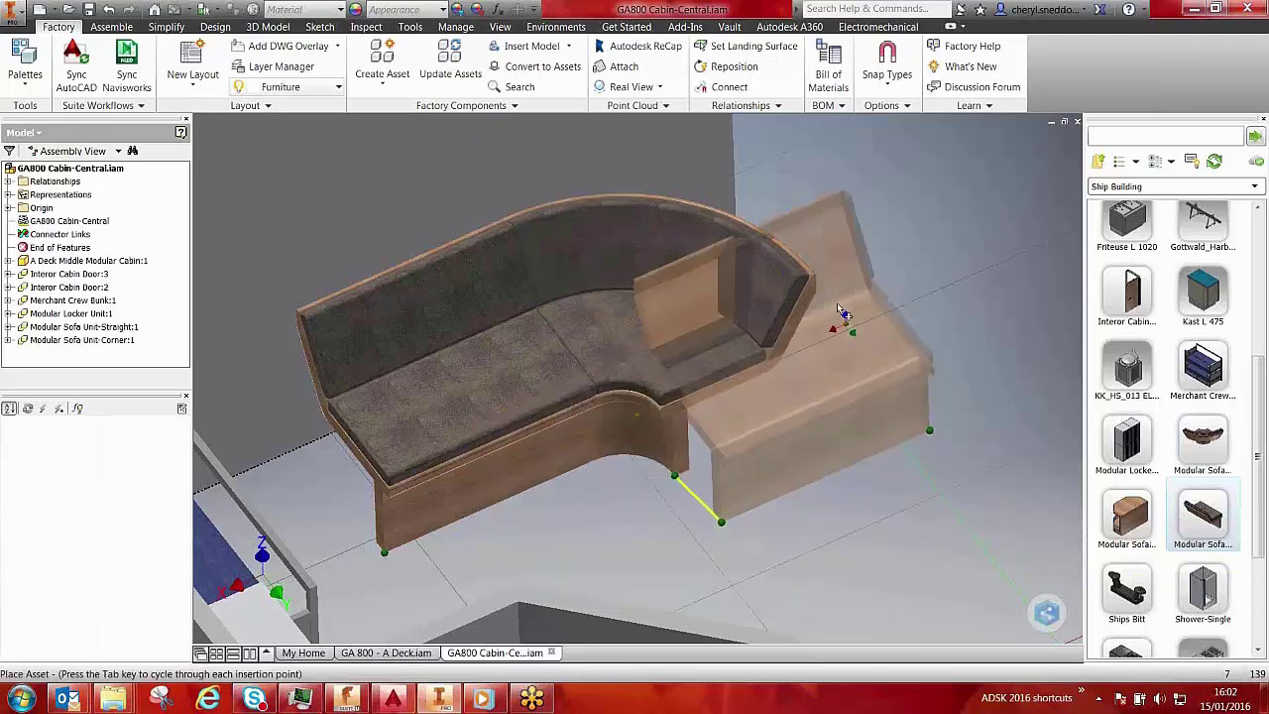
left_click(827, 302)
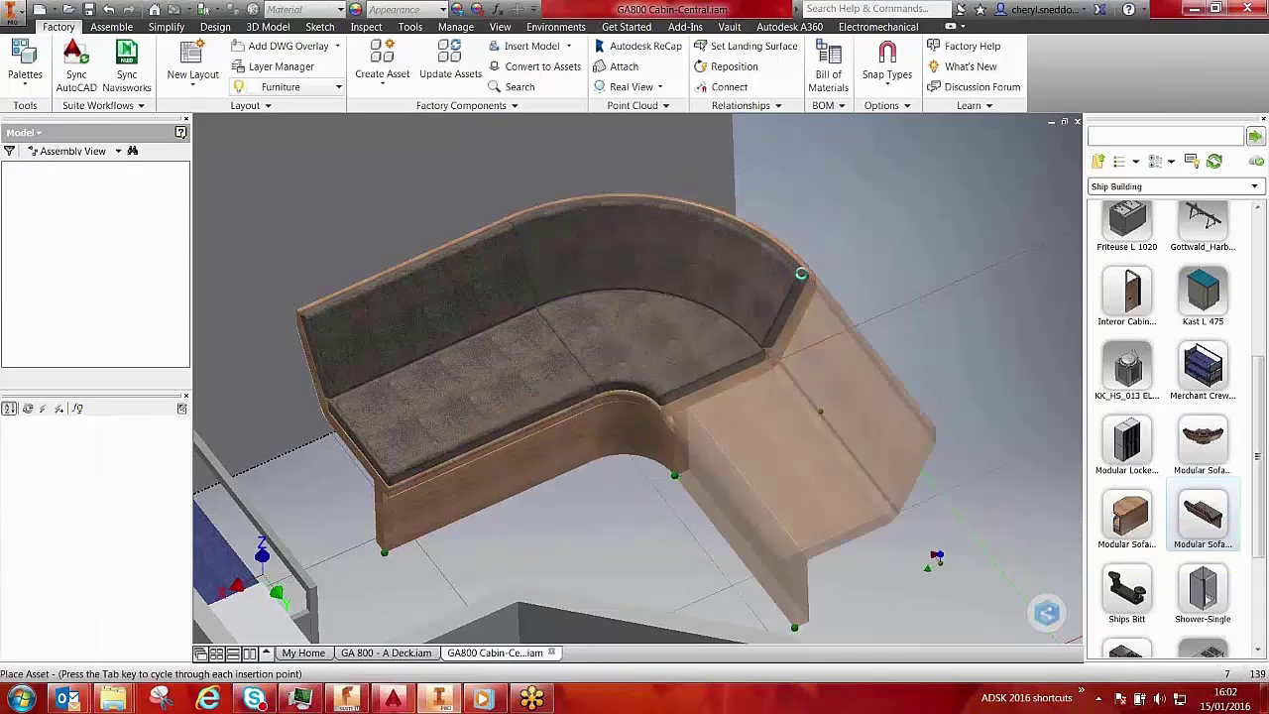
key("Escape")
right_click(960, 344)
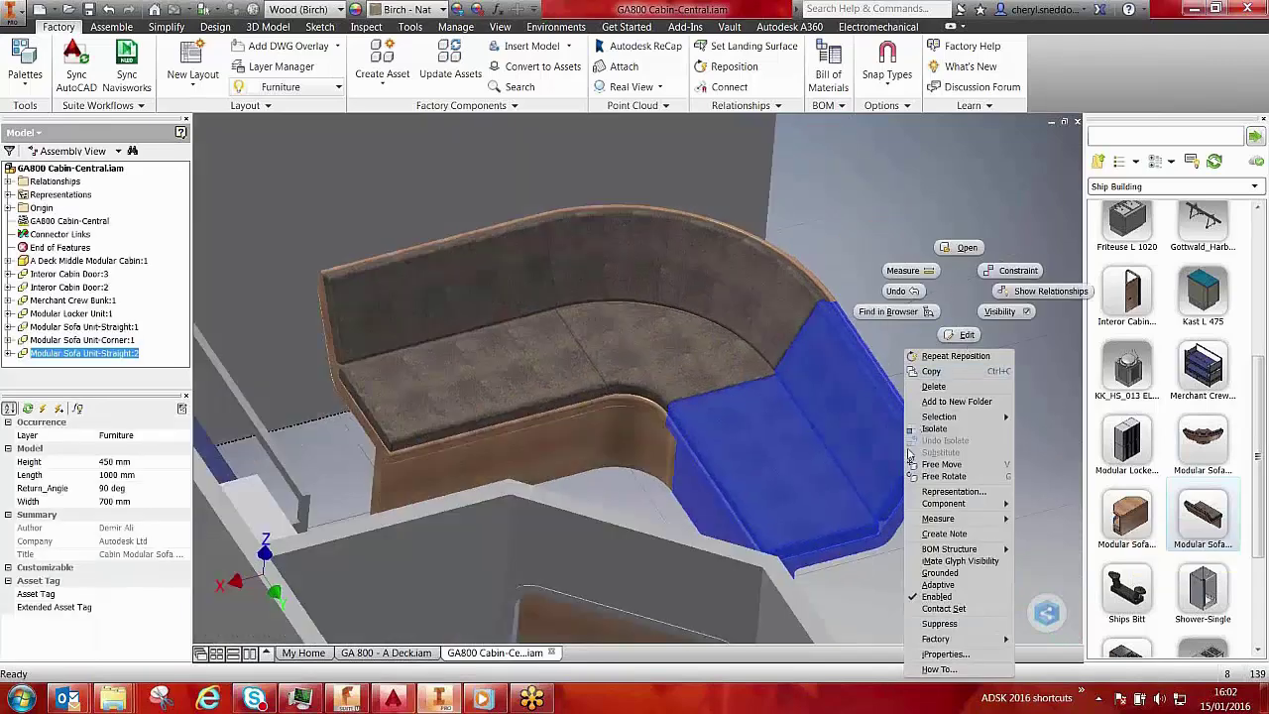
left_click(558, 527)
Attach a Modular Sofa Unit-Cupboard to each of the two ends of the L-shaped sofa.
left_click(1133, 519)
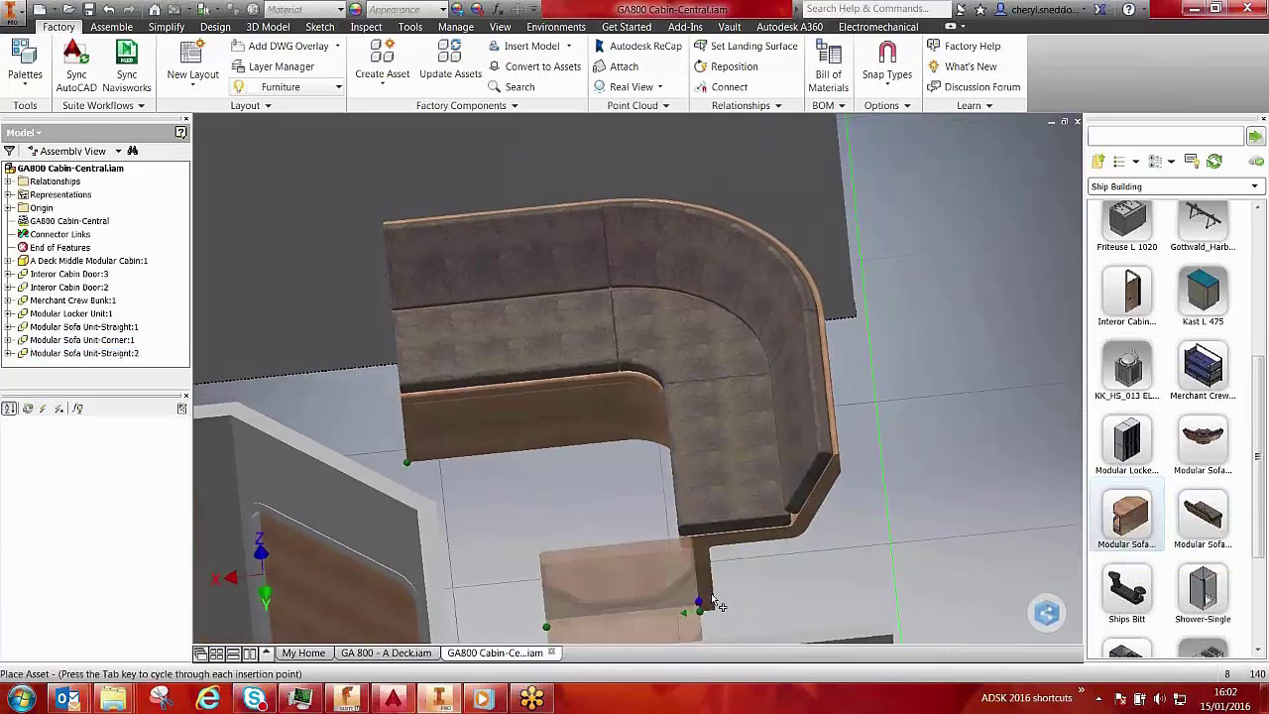
left_click(691, 428)
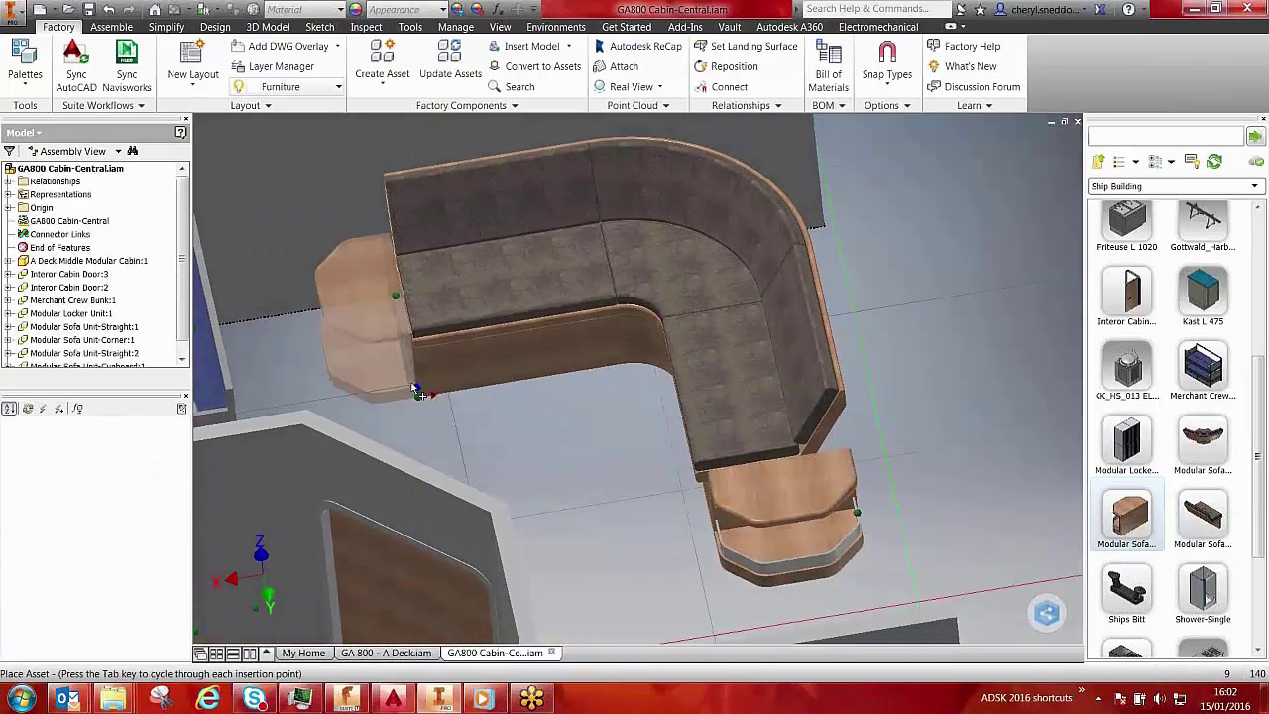
left_click(481, 440)
right_click(570, 474)
left_click(613, 485)
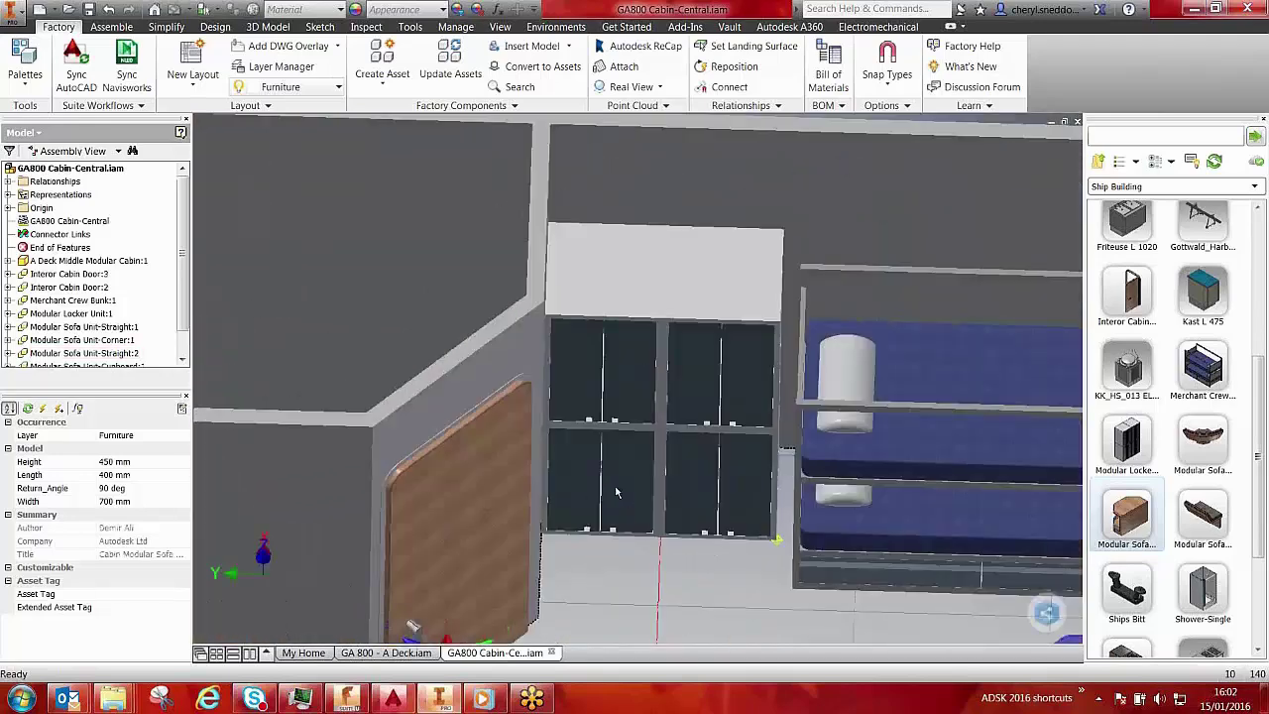
middle_click_drag(616, 492, 926, 443, "shift")
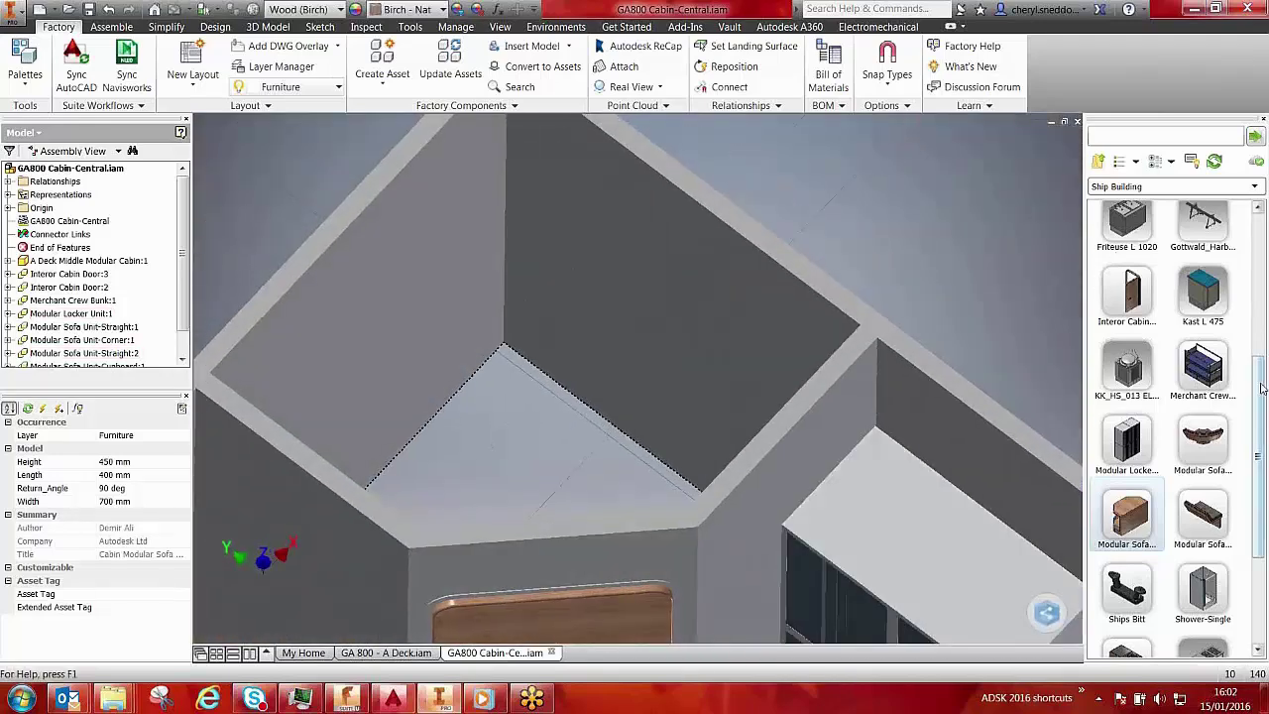
Place a Shower-Single asset in the back corner of the cabin's bathroom, with its sides aligned to the walls.
scroll(1262, 389, "up", 5)
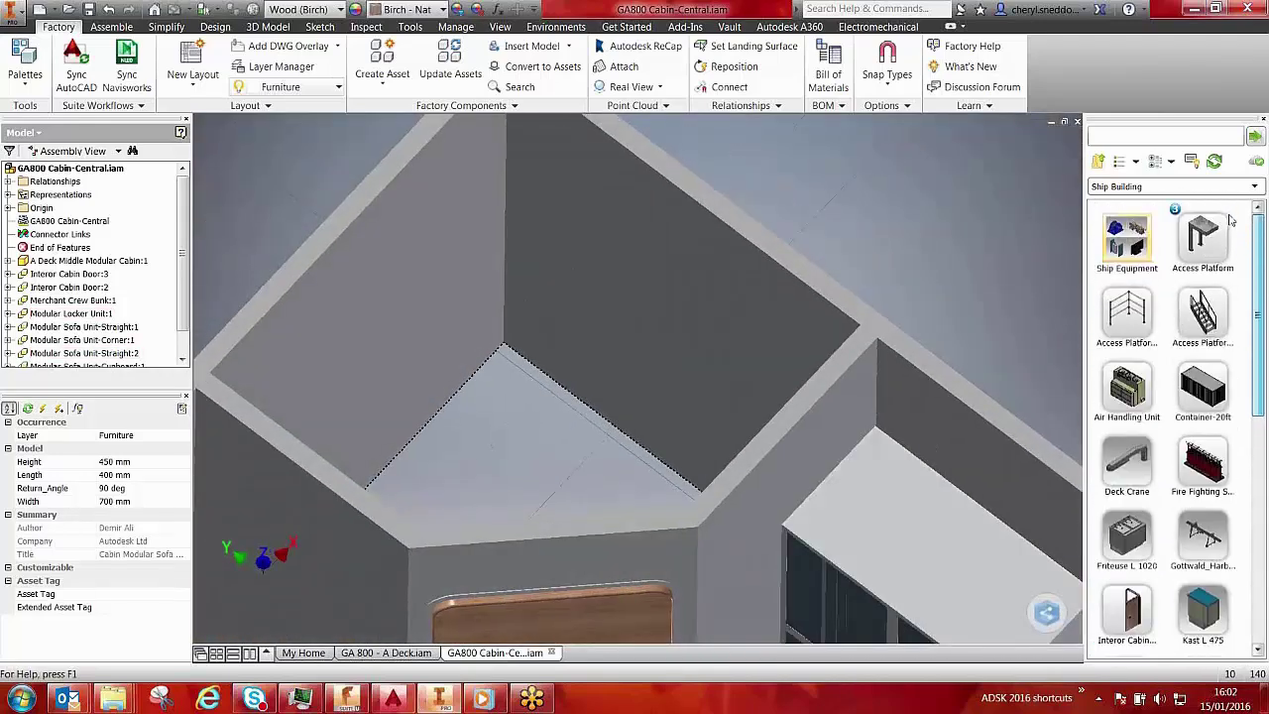
scroll(1143, 419, "down", 5)
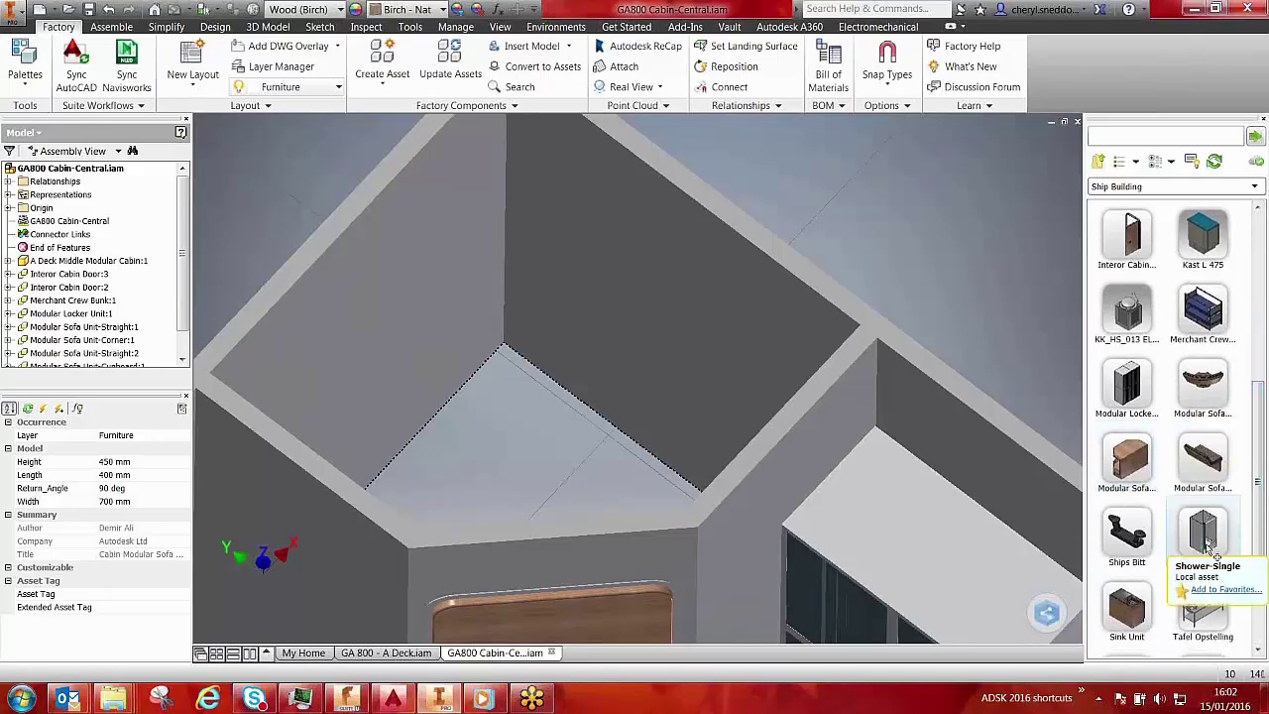
left_click(1203, 536)
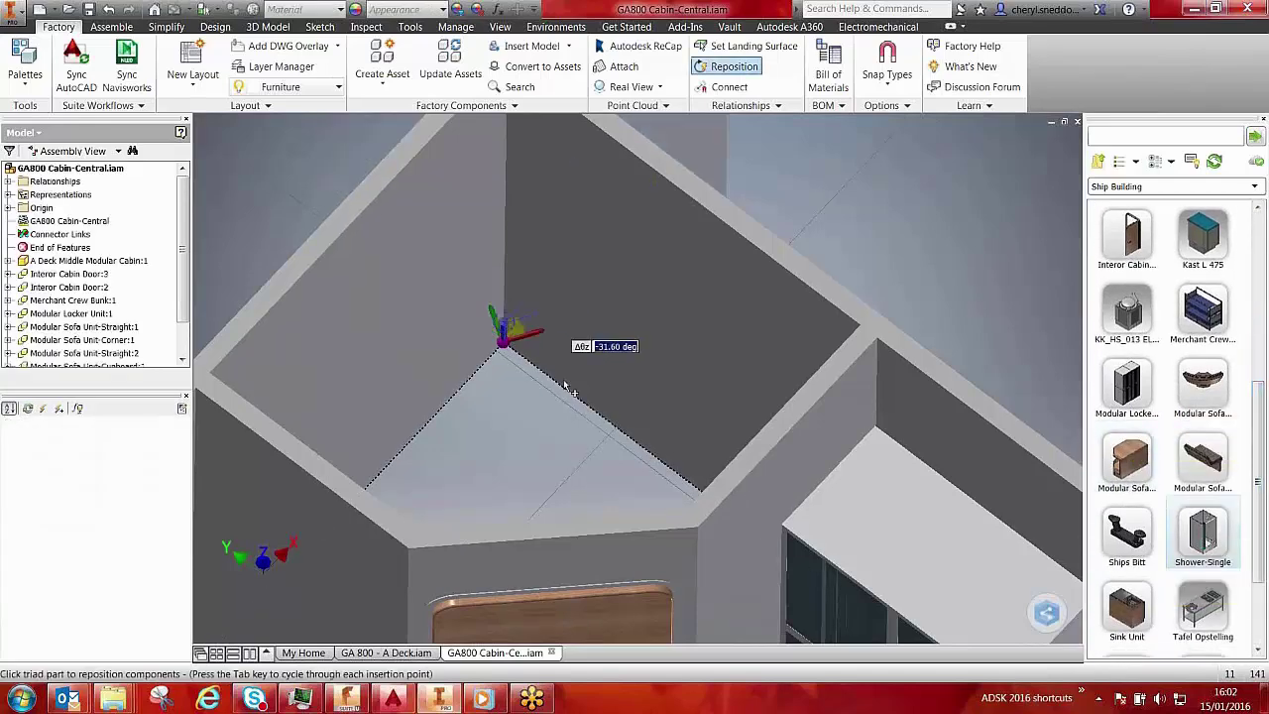
right_click(540, 336)
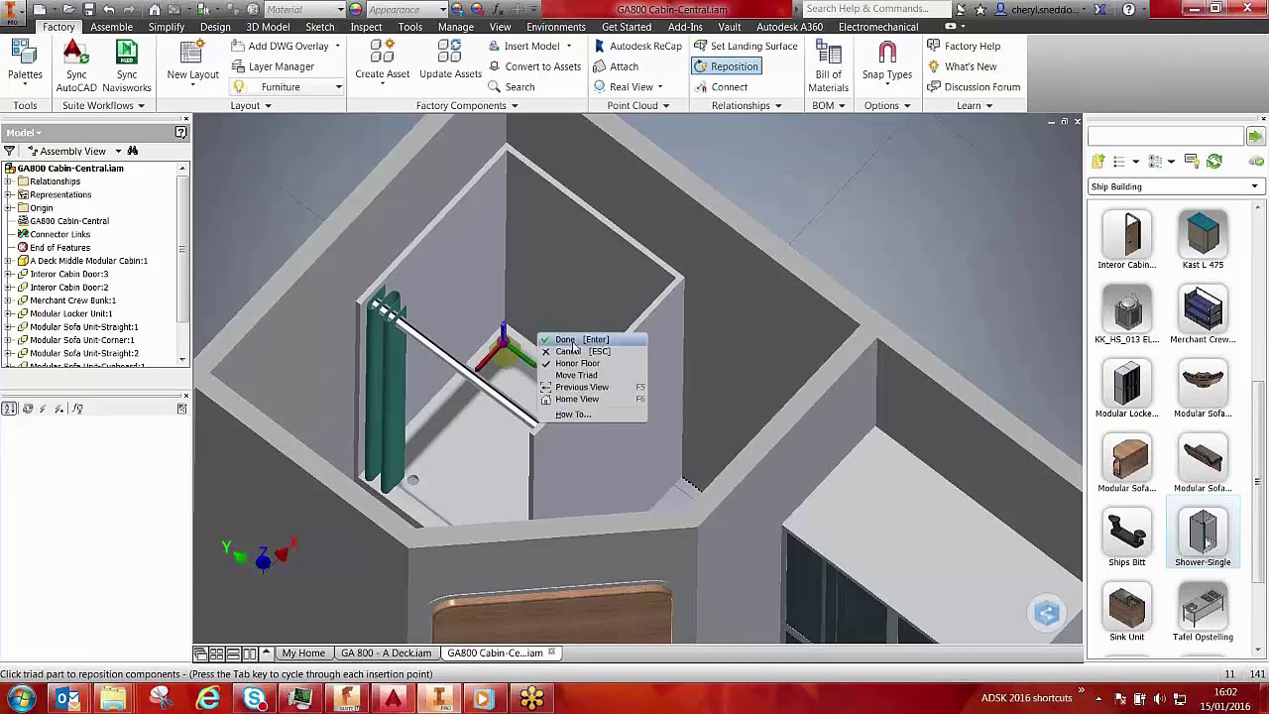
left_click(571, 340)
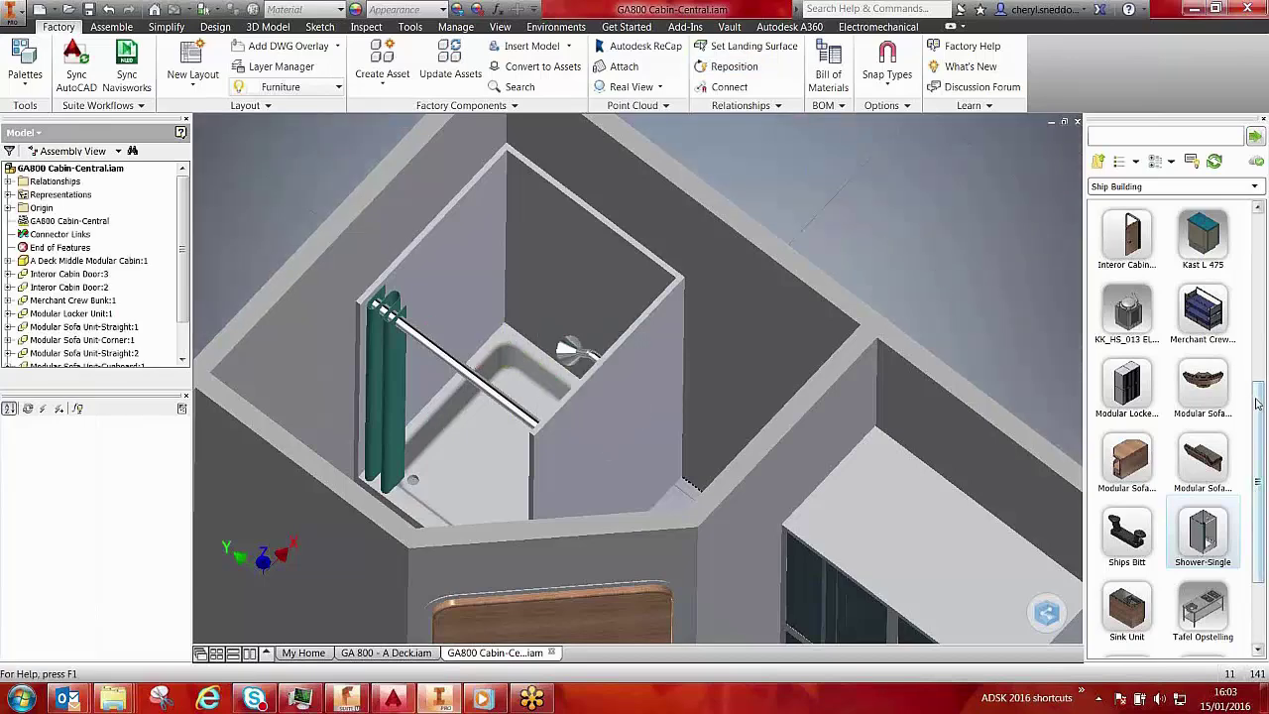
Place one wall-mounted toilet in the bathroom beside the shower partition and end the placement without adding another.
scroll(1257, 402, "down", 3)
left_click_drag(1150, 553, 662, 444)
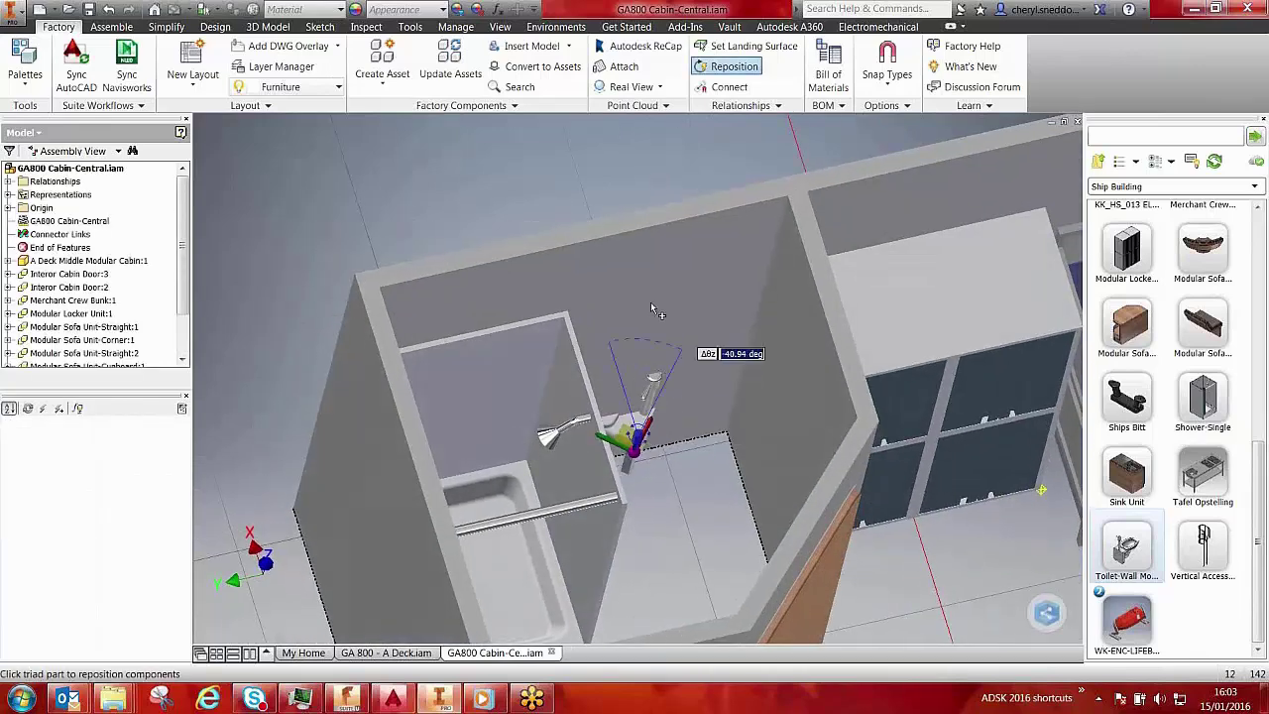
right_click(738, 409)
left_click(768, 417)
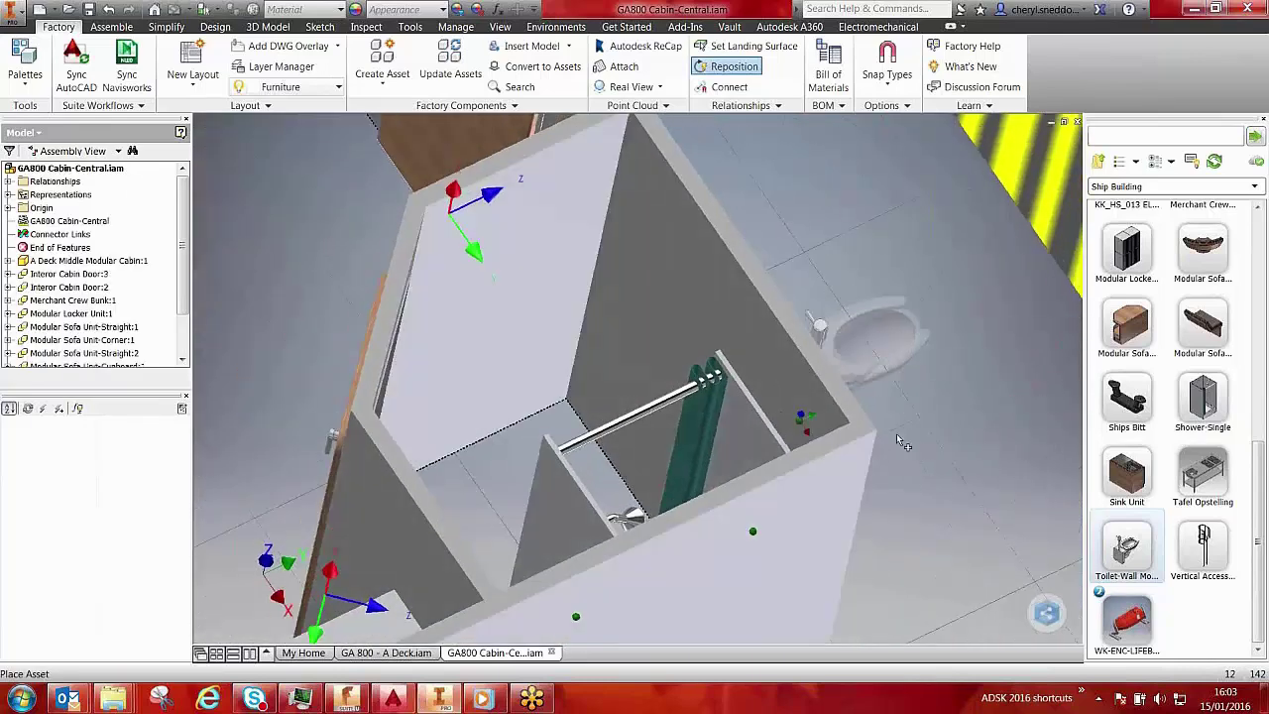
key("Escape")
left_click_drag(1254, 509, 1240, 407)
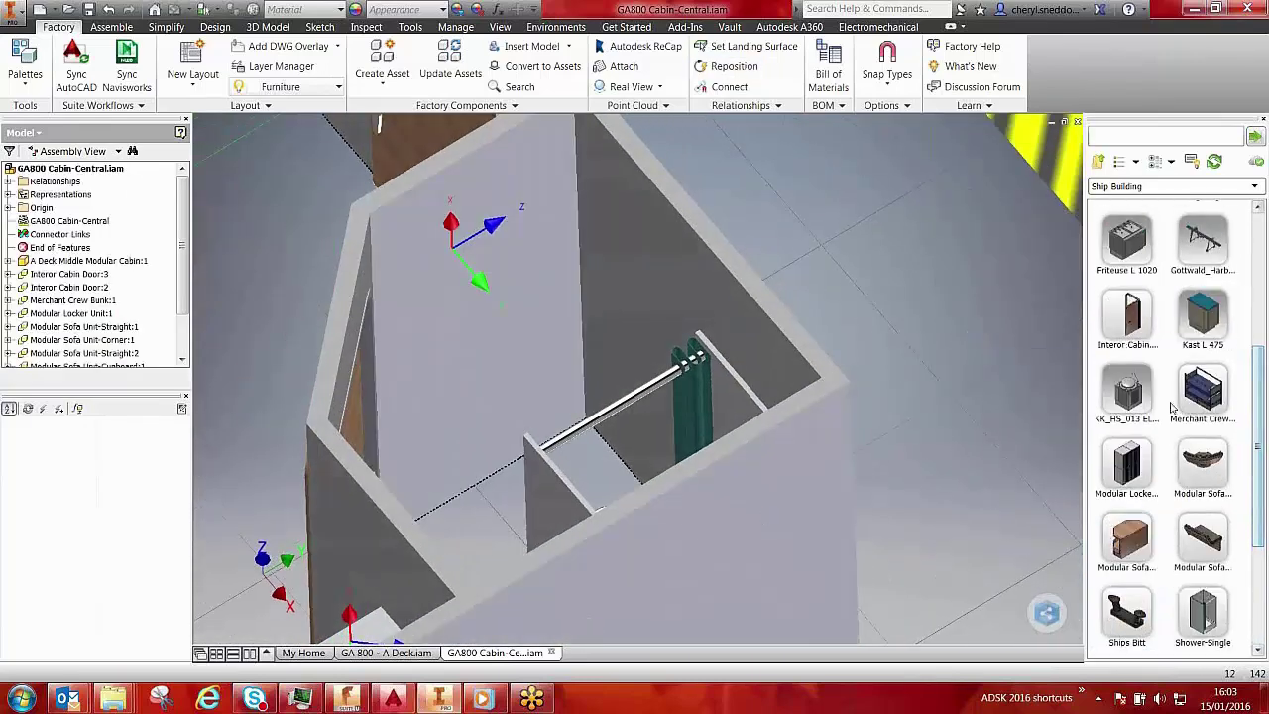
Close the modular cabin assembly and inspect the furnished cabins from several sides in the GA 800 - A Deck assembly.
key("F6")
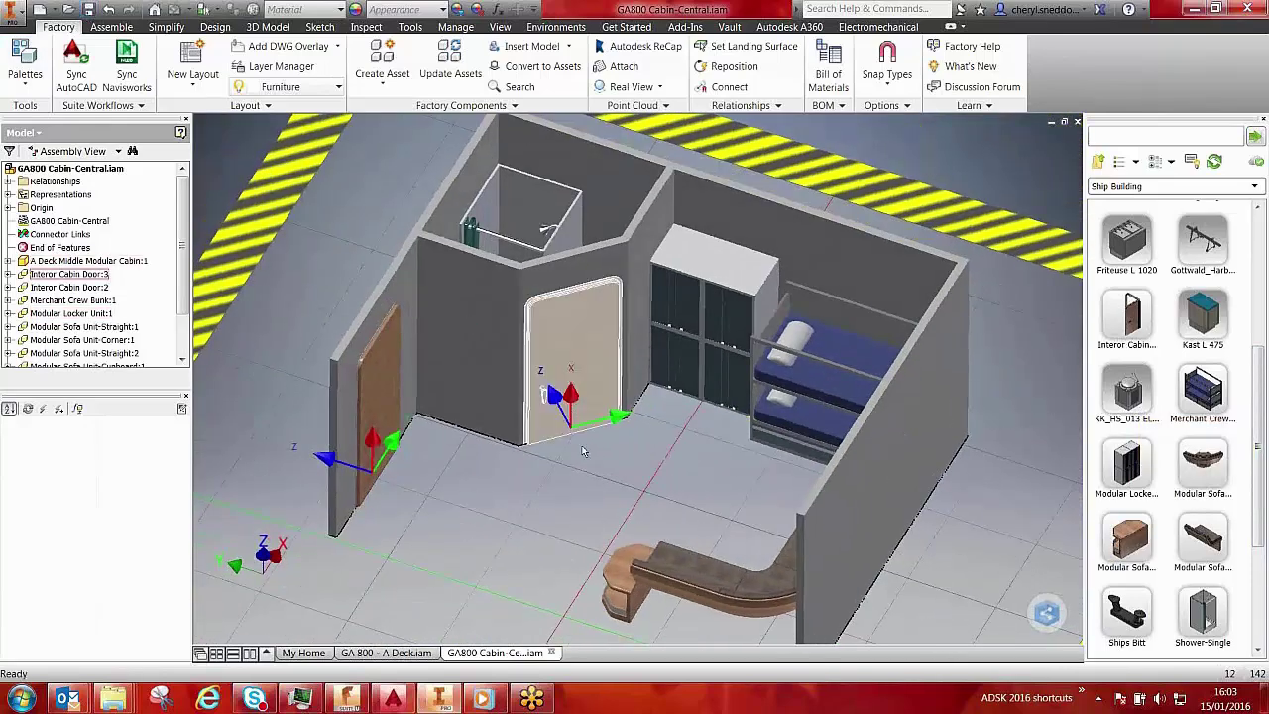
left_click(12, 12)
left_click(57, 433)
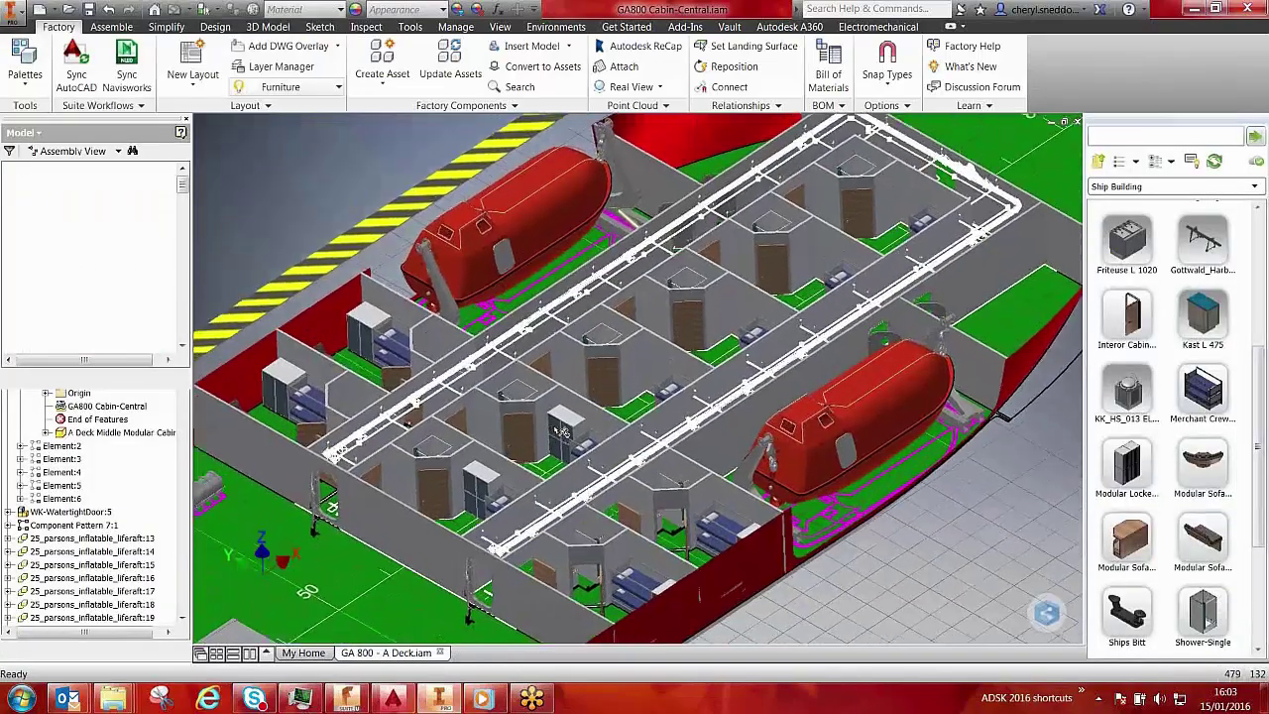
middle_click_drag(562, 429, 894, 526, "shift")
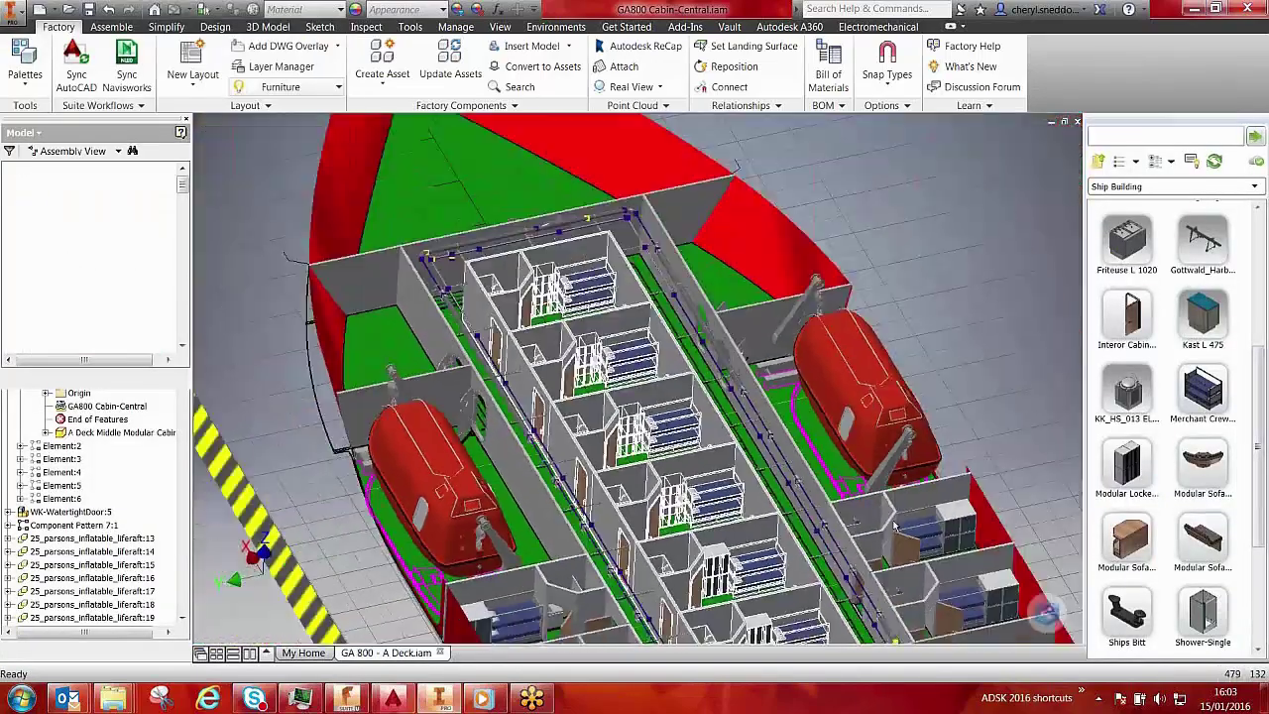
scroll(532, 523, "up", 5)
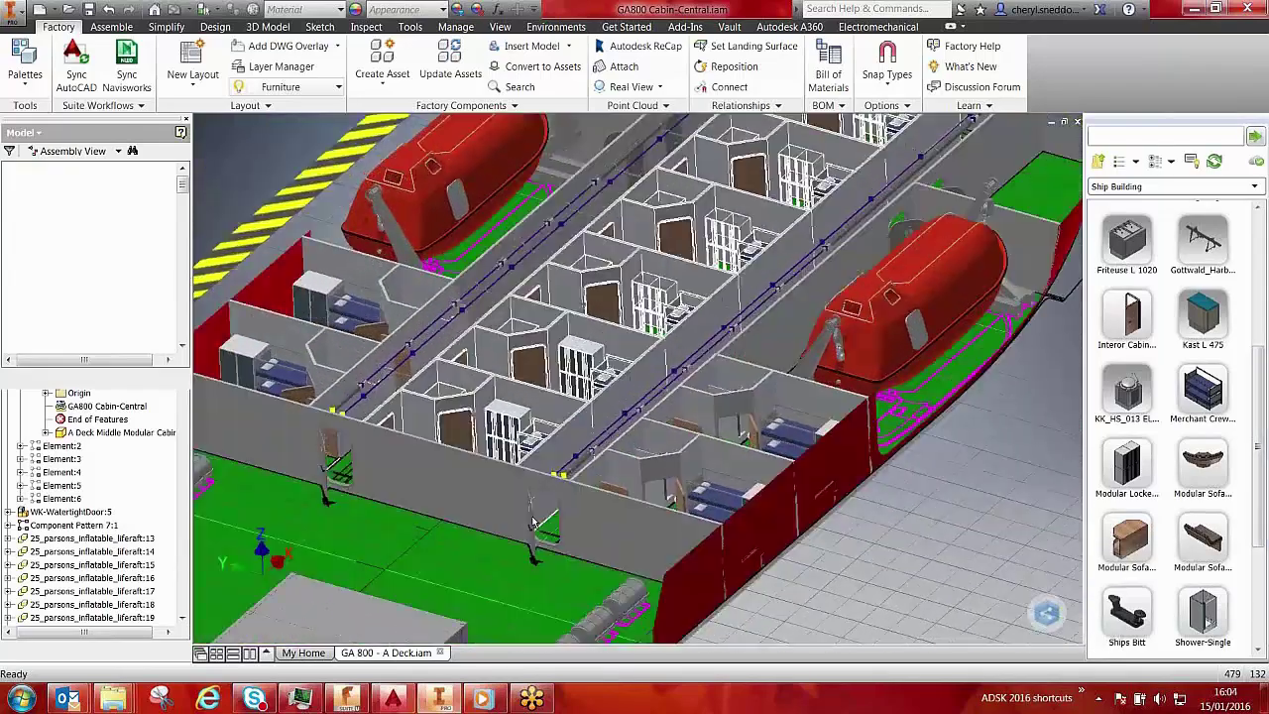
scroll(534, 521, "up", 6)
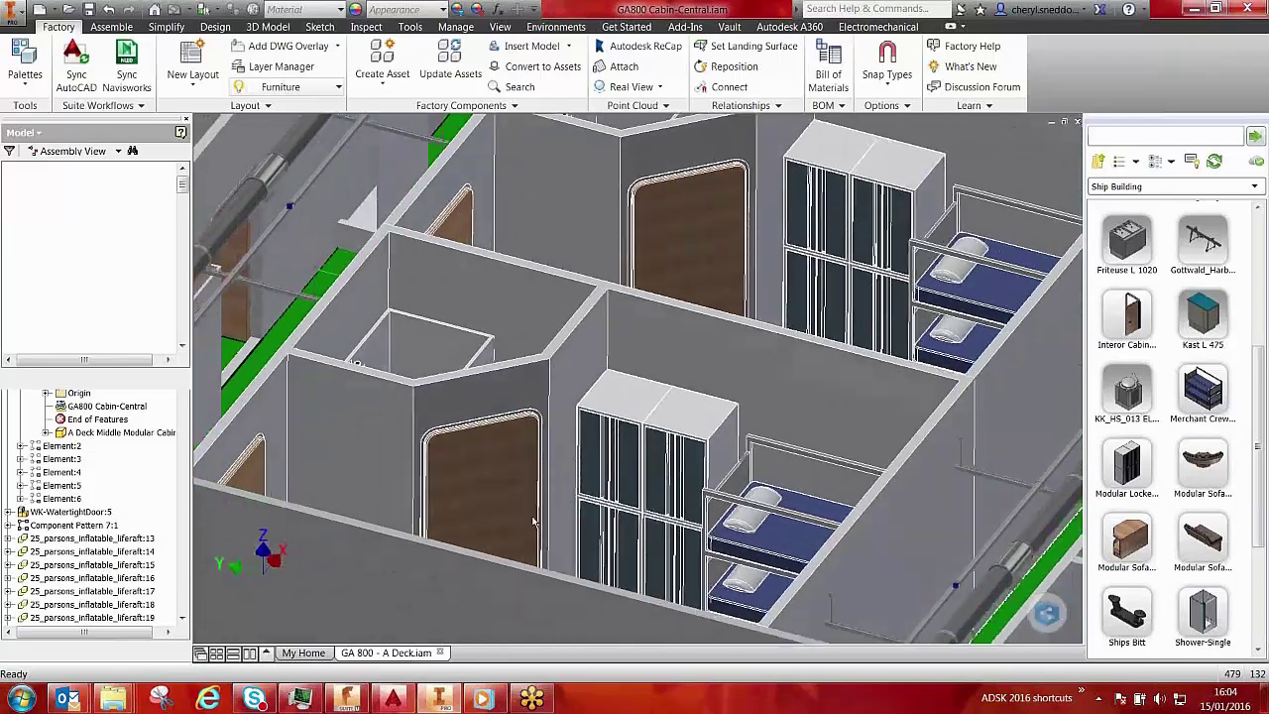
Open the GA800 - A Deck Services FD subassembly for in-place editing and place one Fire Fighting System Skid in the deck store area.
double_click(742, 508)
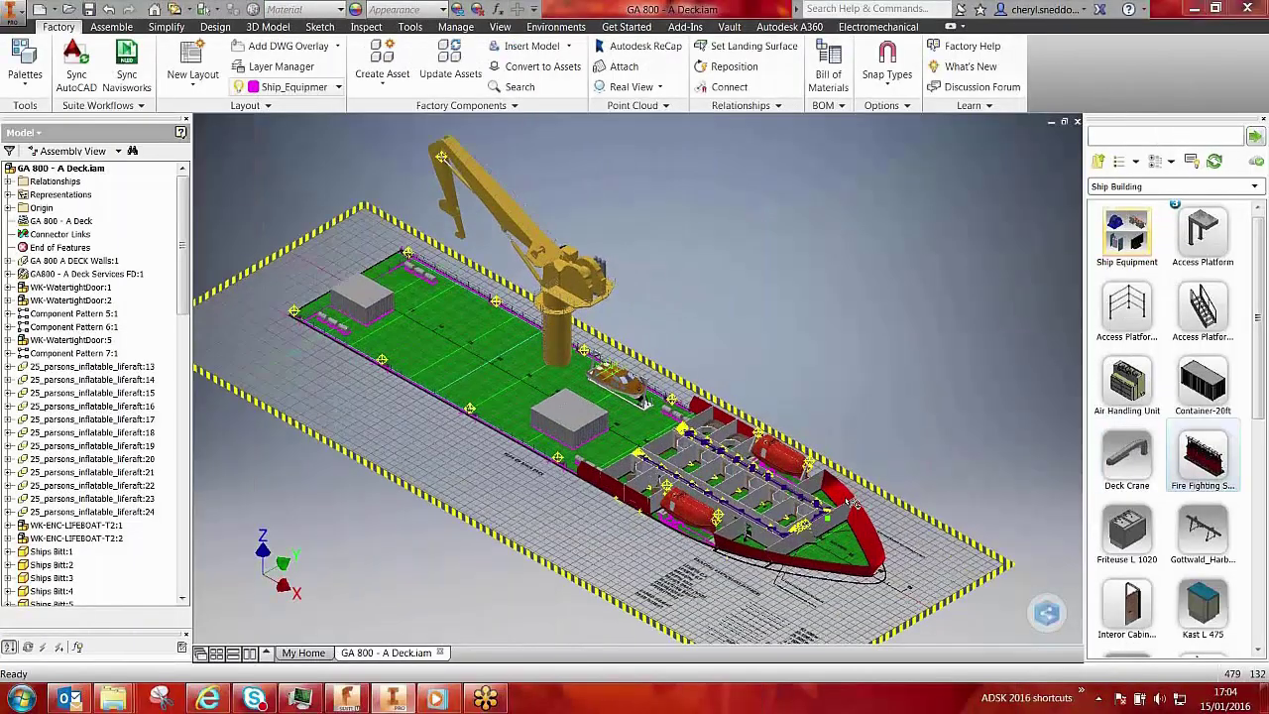
scroll(770, 455, "up", 10)
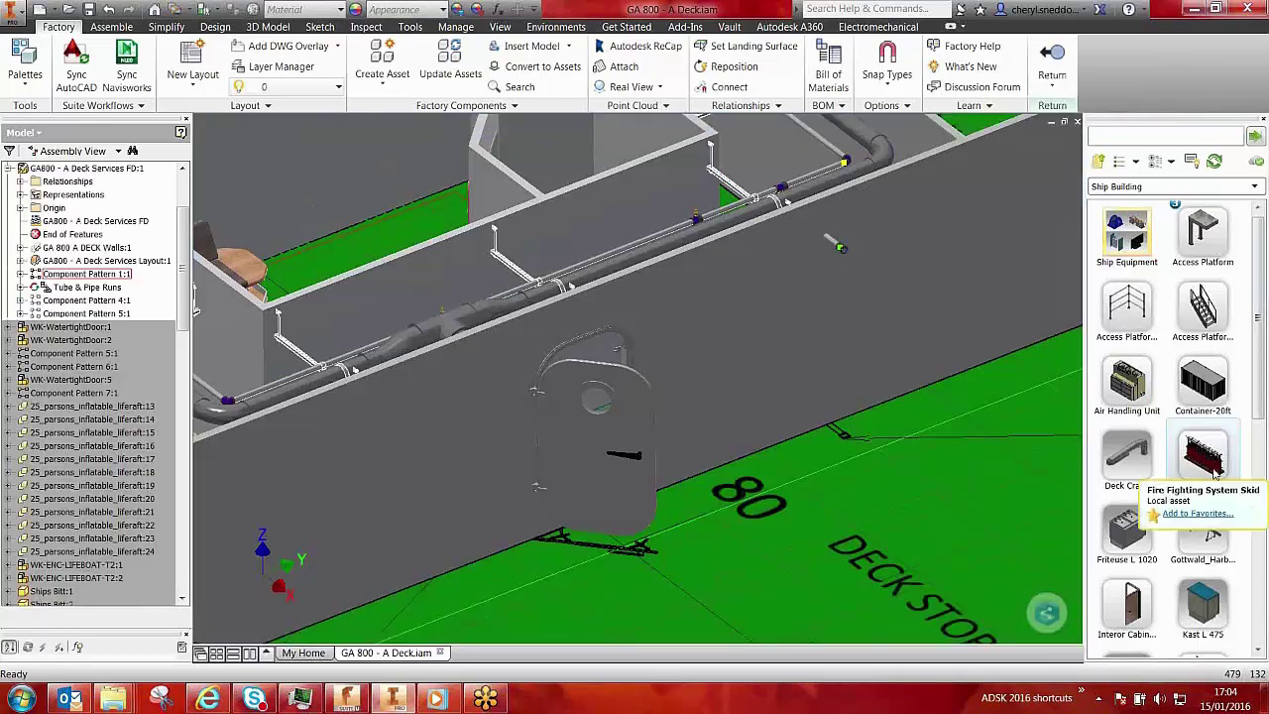
left_click_drag(807, 449, 807, 450)
scroll(807, 449, "up", 6)
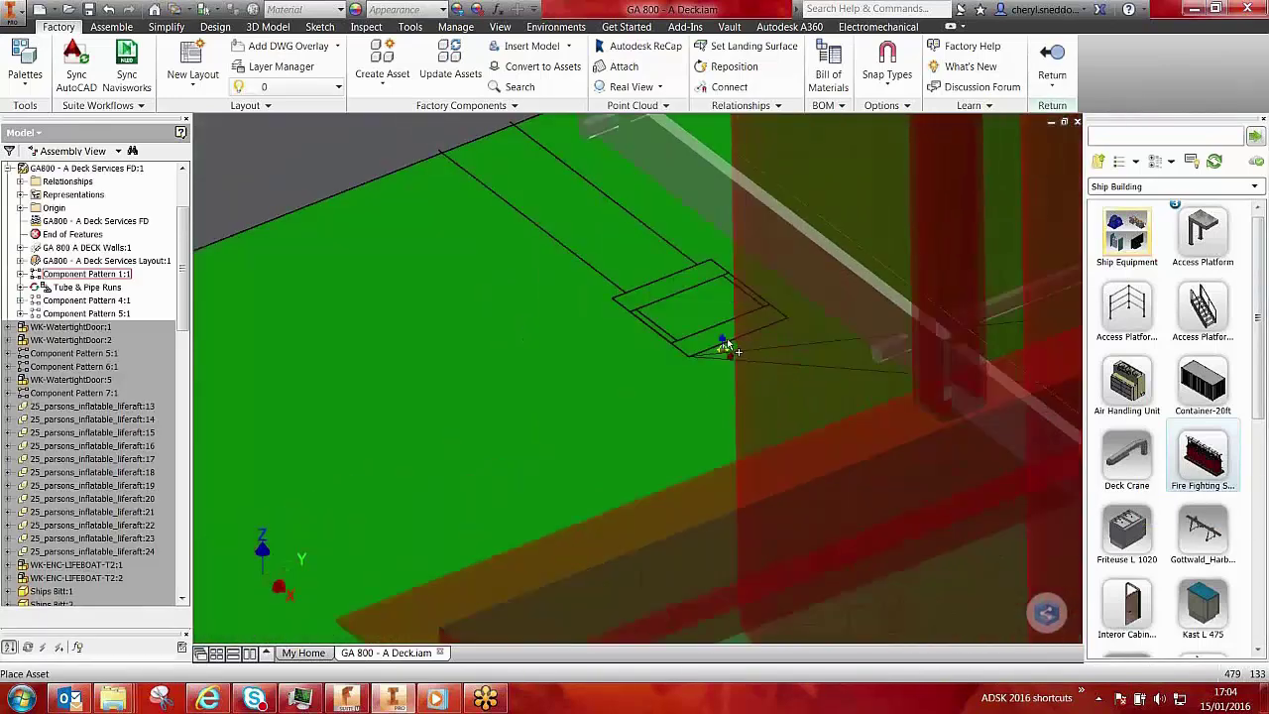
left_click(725, 323)
left_click(689, 389)
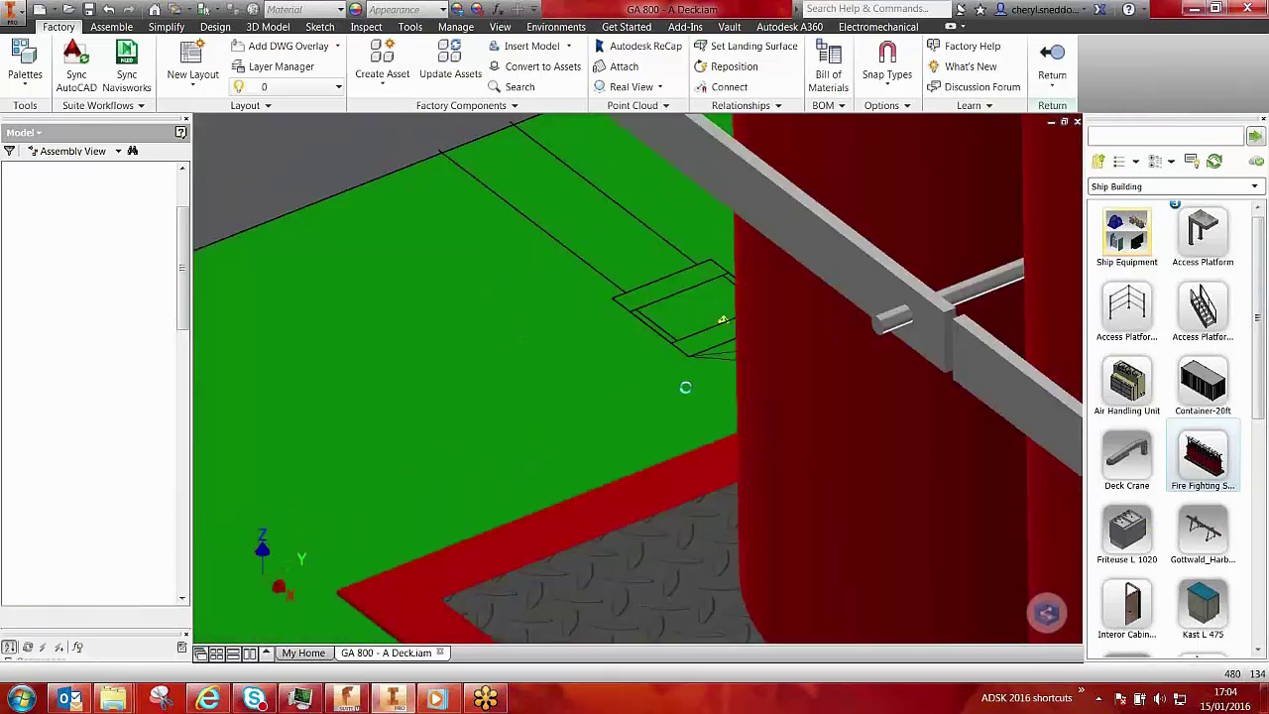
right_click(696, 389)
left_click(713, 393)
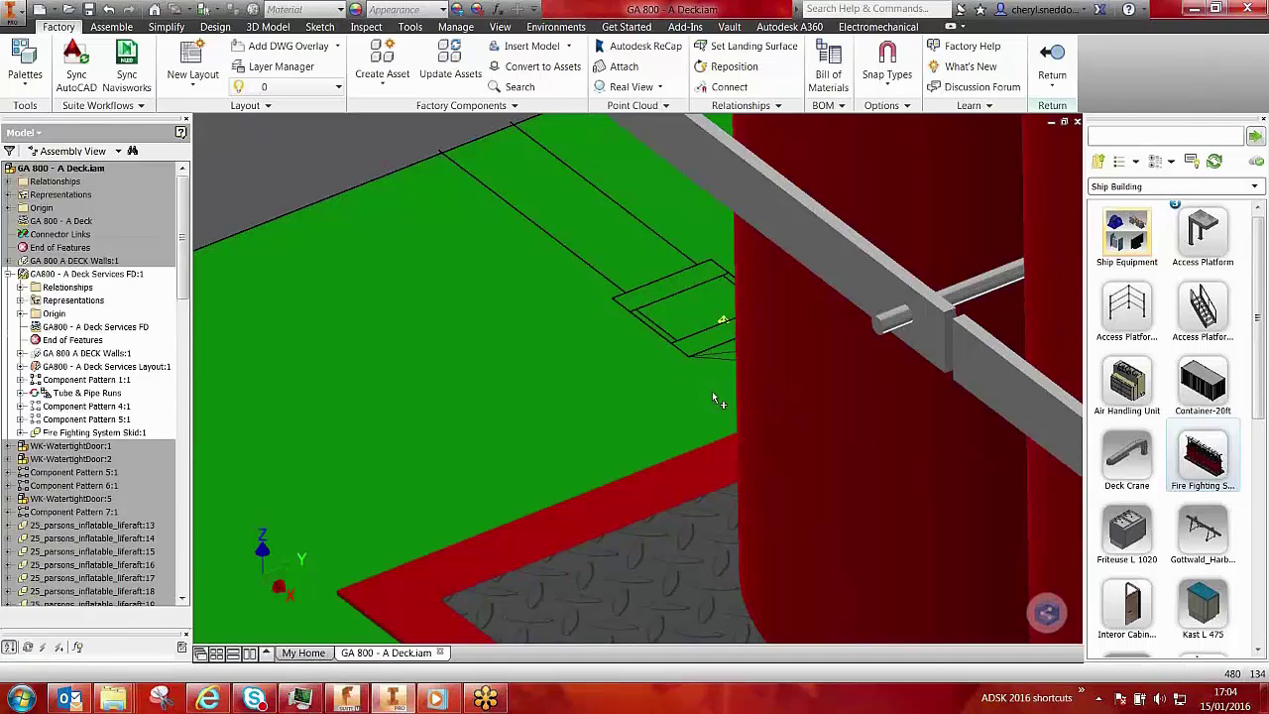
scroll(677, 453, "down", 5)
key("Escape")
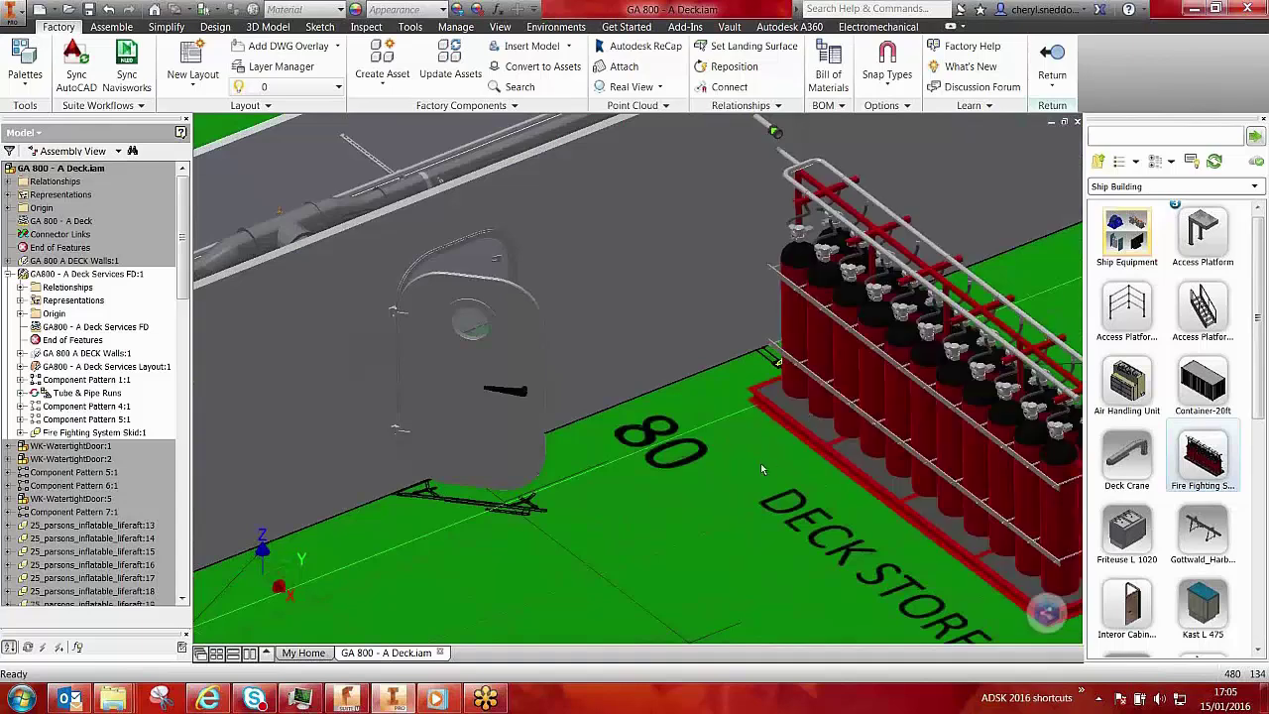
Measure the height above the deck of the open service pipe fitting near the skid's outlet.
scroll(760, 463, "up", 3)
left_click(366, 27)
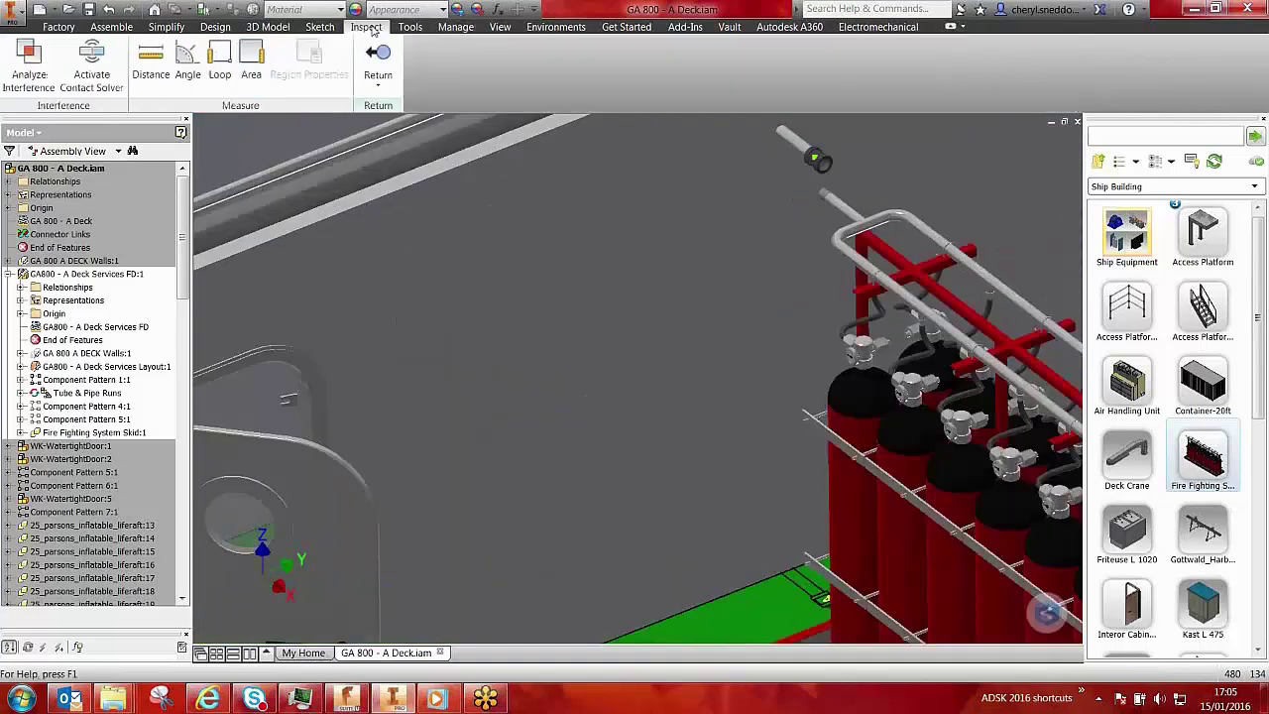
left_click(151, 63)
left_click(821, 161)
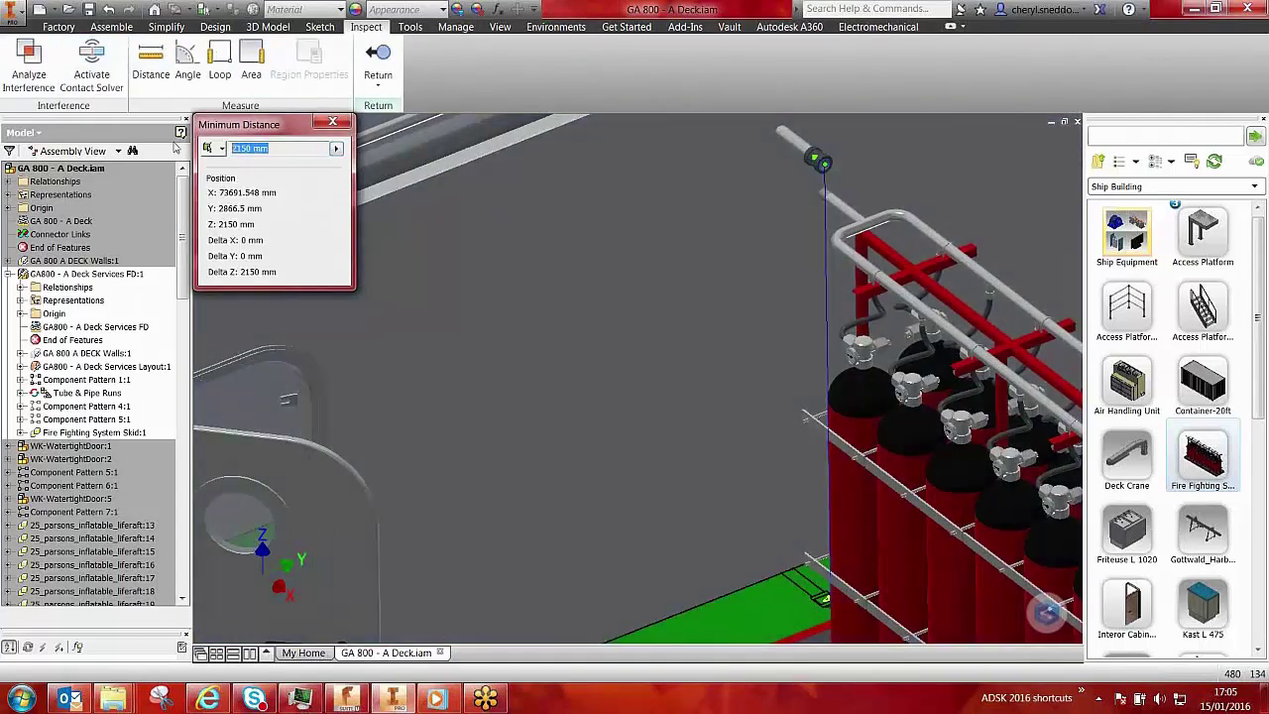
left_click(332, 121)
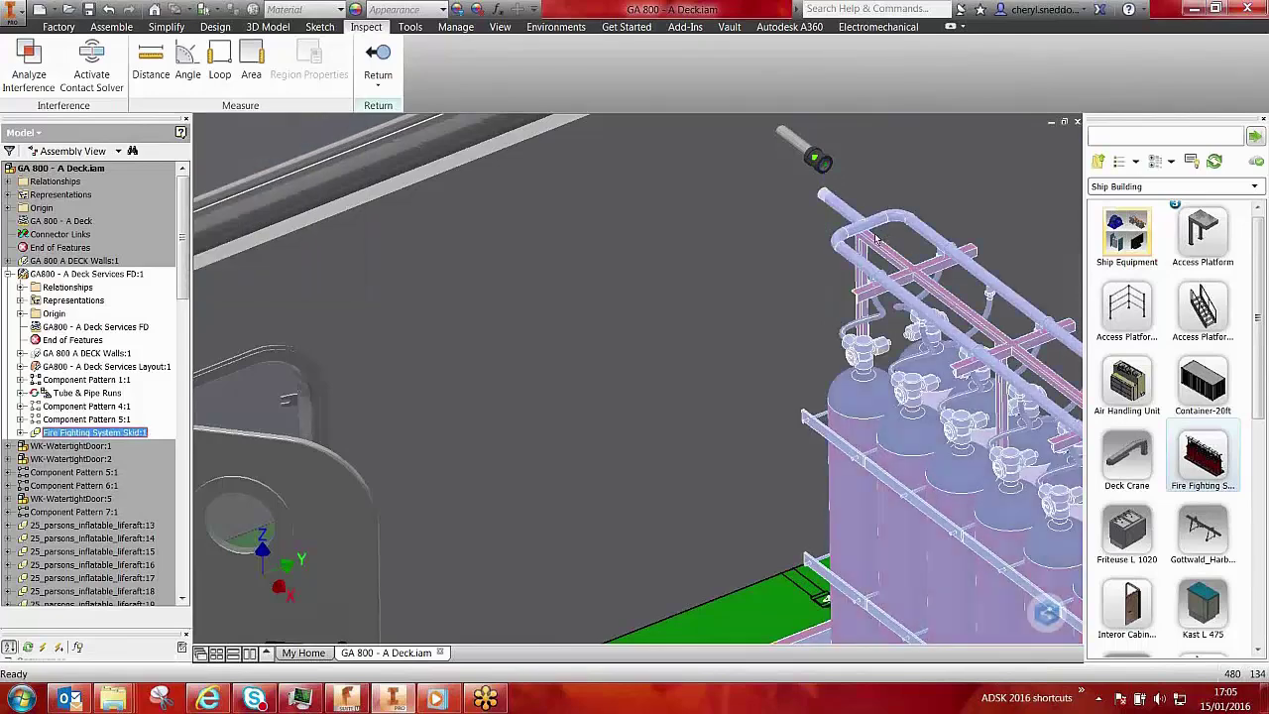
Set the Fire Fighting System Skid's Delivery_Height to 2150 mm.
left_click(884, 197)
left_click_drag(93, 632, 100, 575)
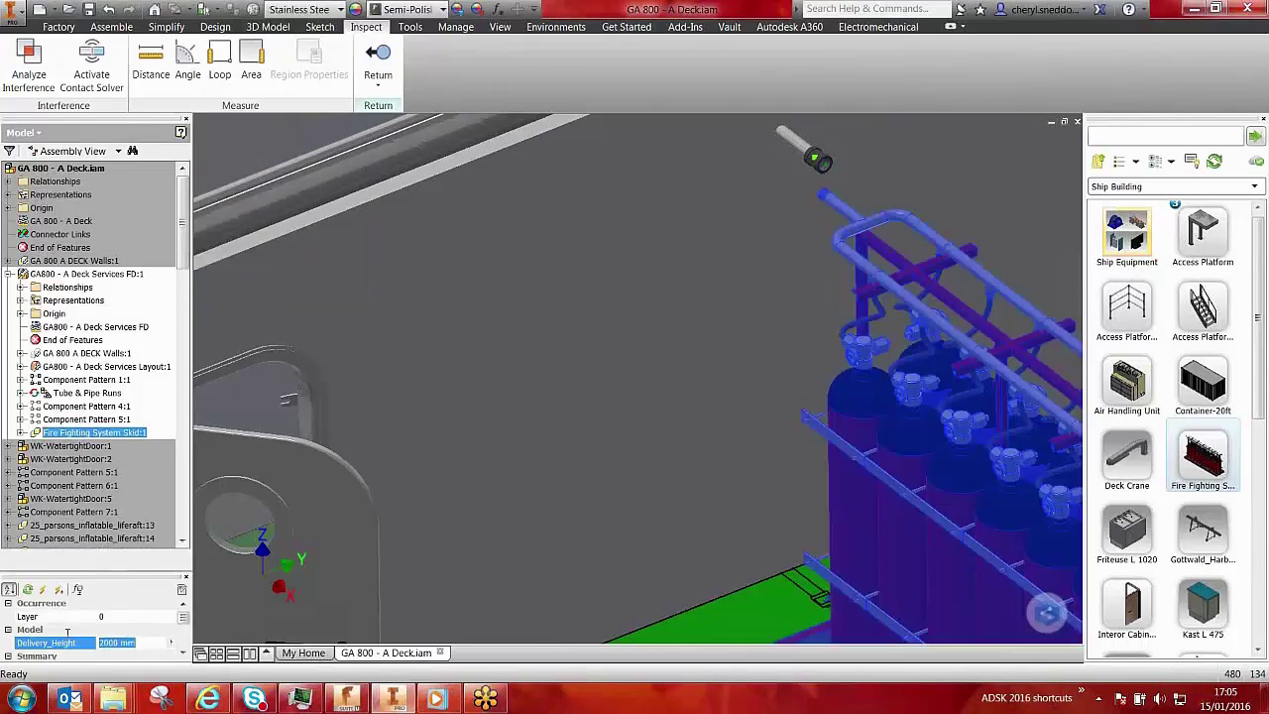
key("Return")
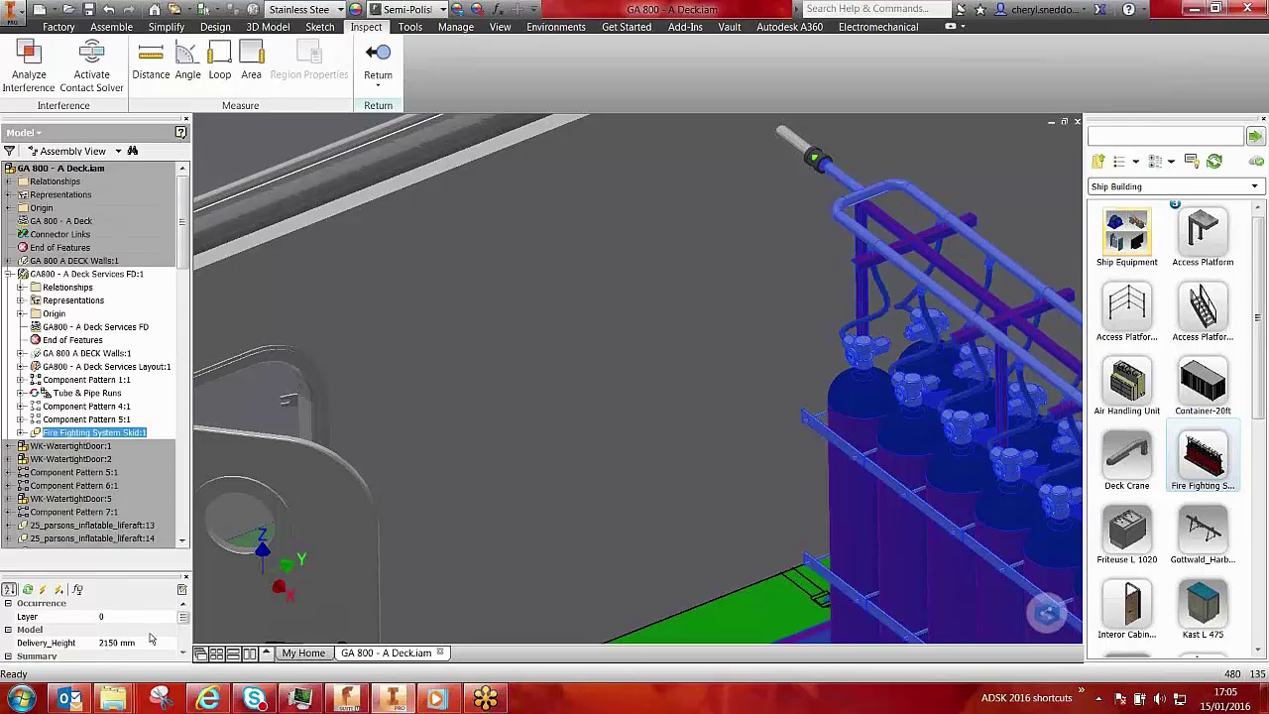
left_click(768, 295)
Return from the services subassembly to the top-level A Deck assembly and save it.
double_click(72, 170)
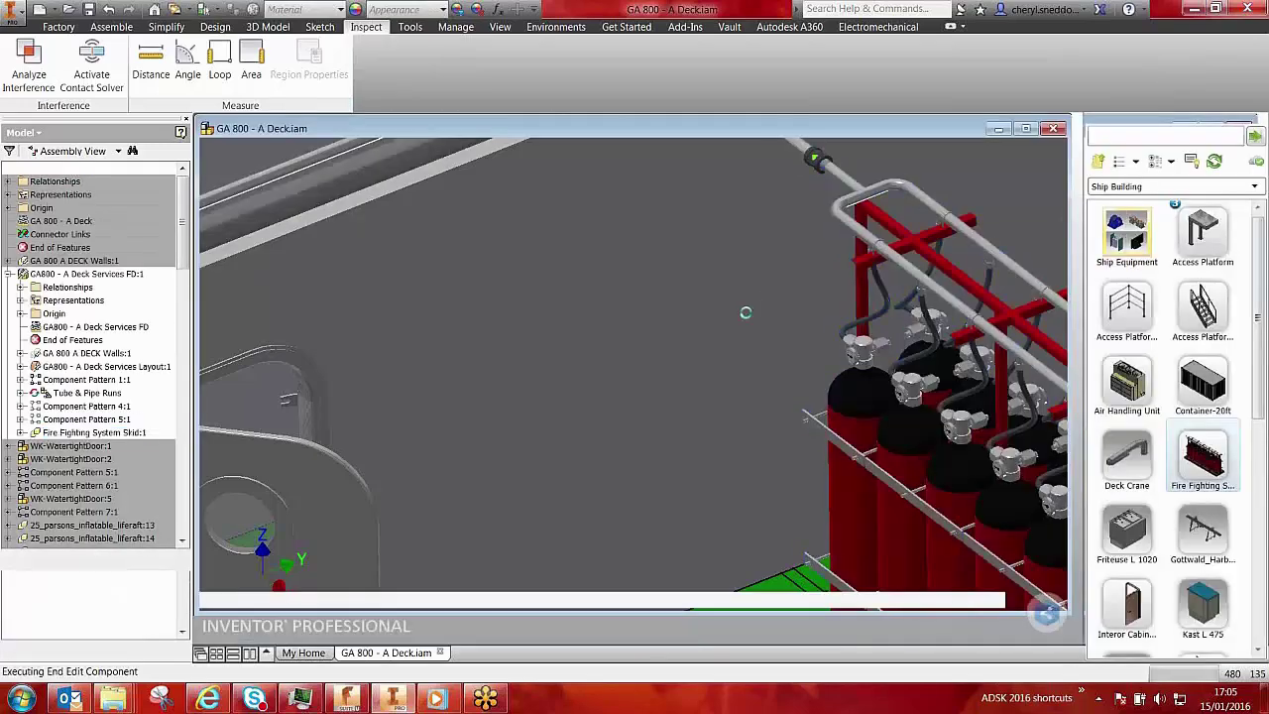
scroll(750, 318, "down", 8)
left_click(82, 10)
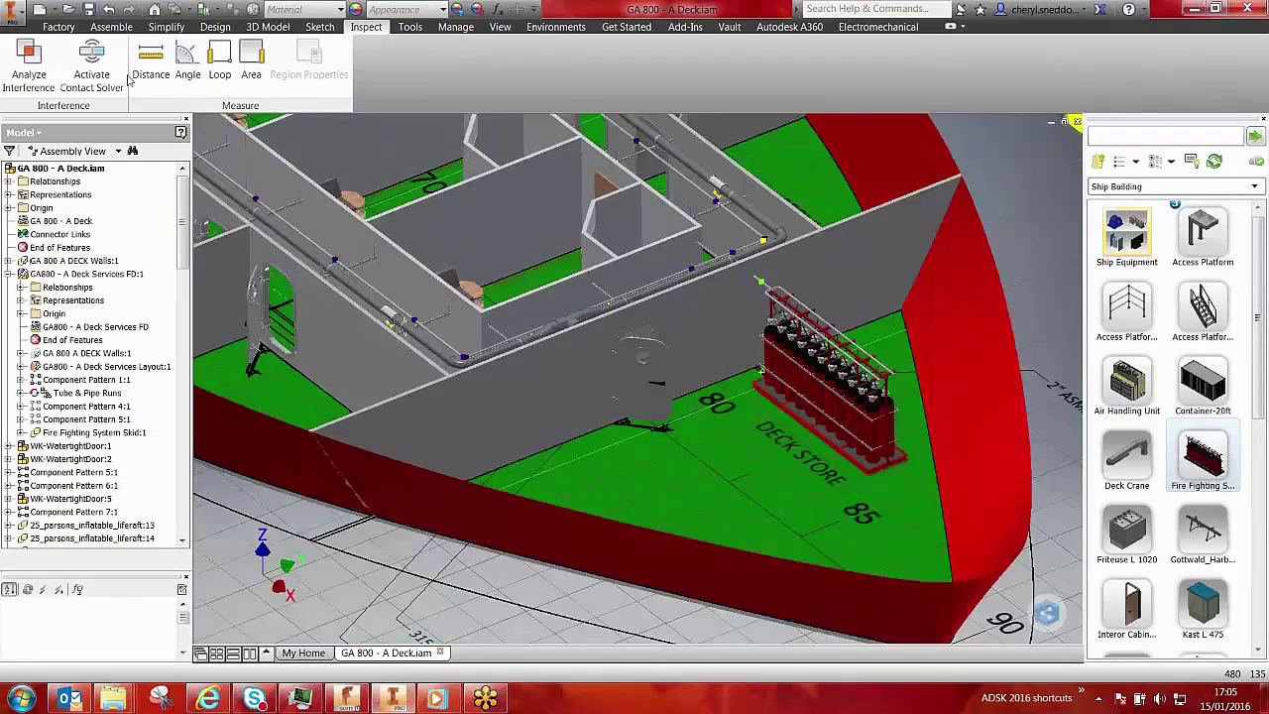
left_click(717, 291)
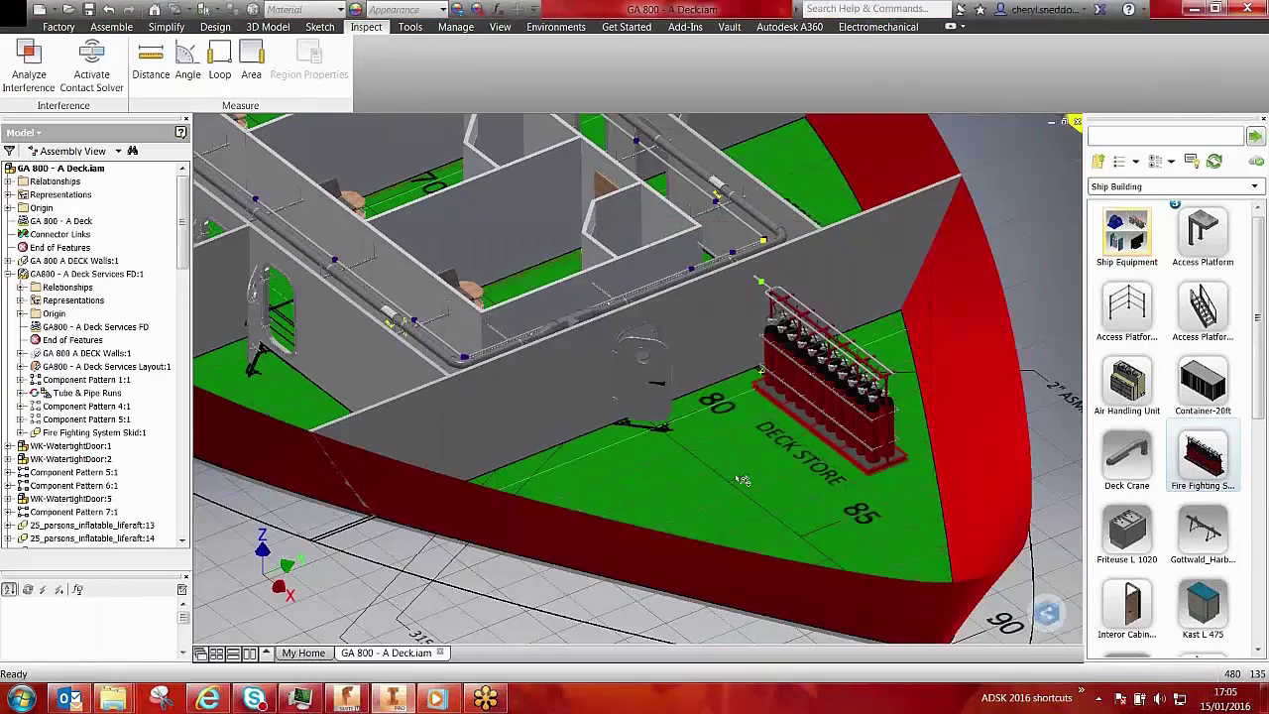
Sync the A Deck layout to AutoCAD and open the generated GA 800 - A Deck.dwg there.
key("F6")
left_click(61, 30)
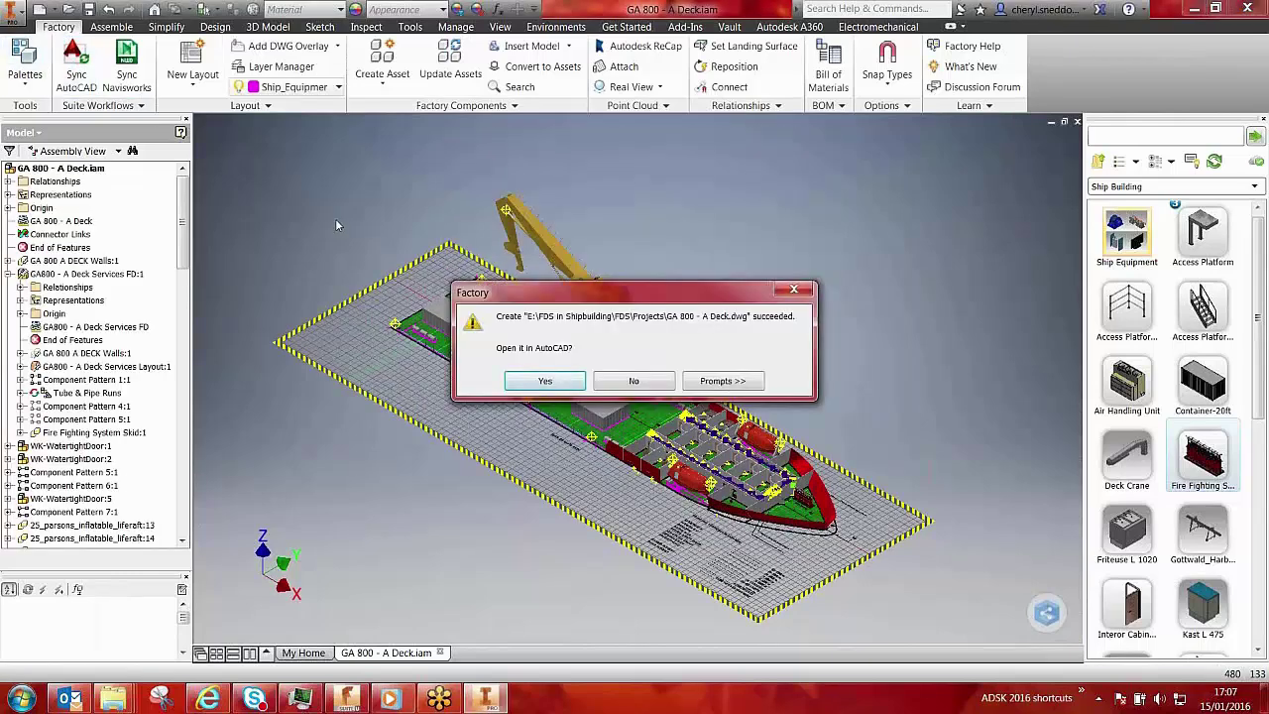
left_click(544, 381)
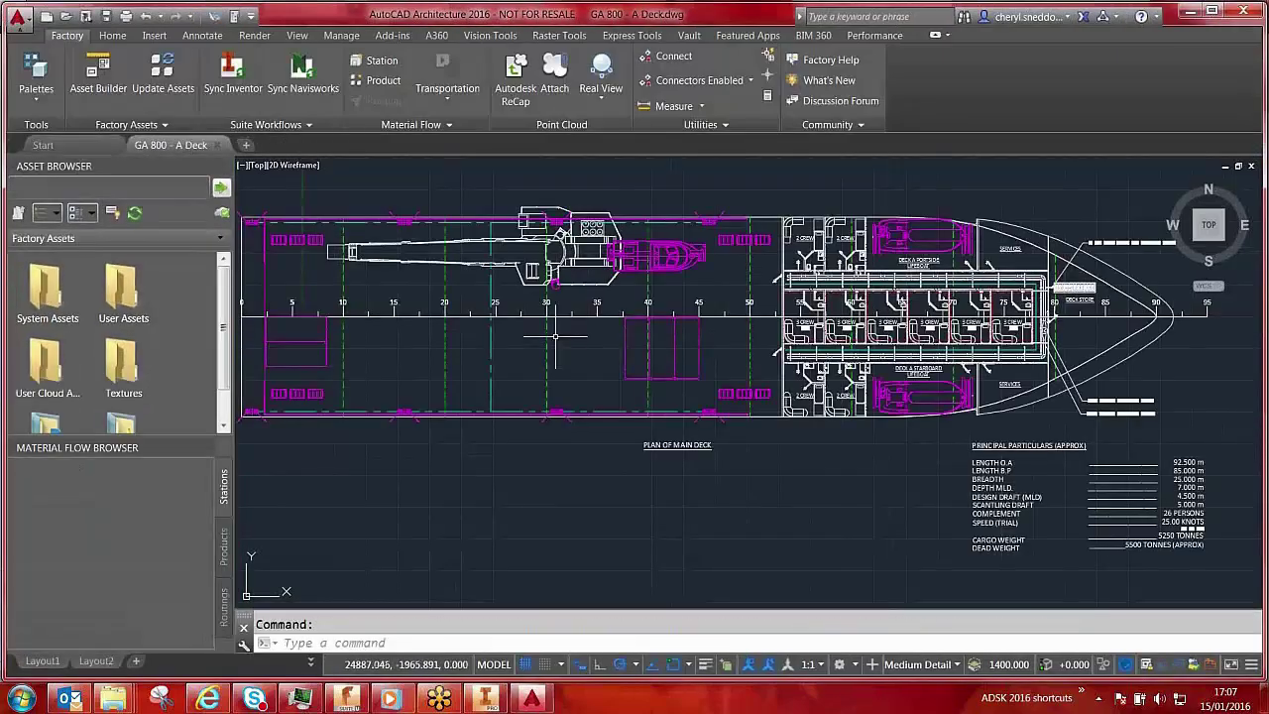
Examine the synced 2D deck plan, from the crane and crew cabins to the fire fighting skid's pipe connection.
scroll(552, 198, "up", 4)
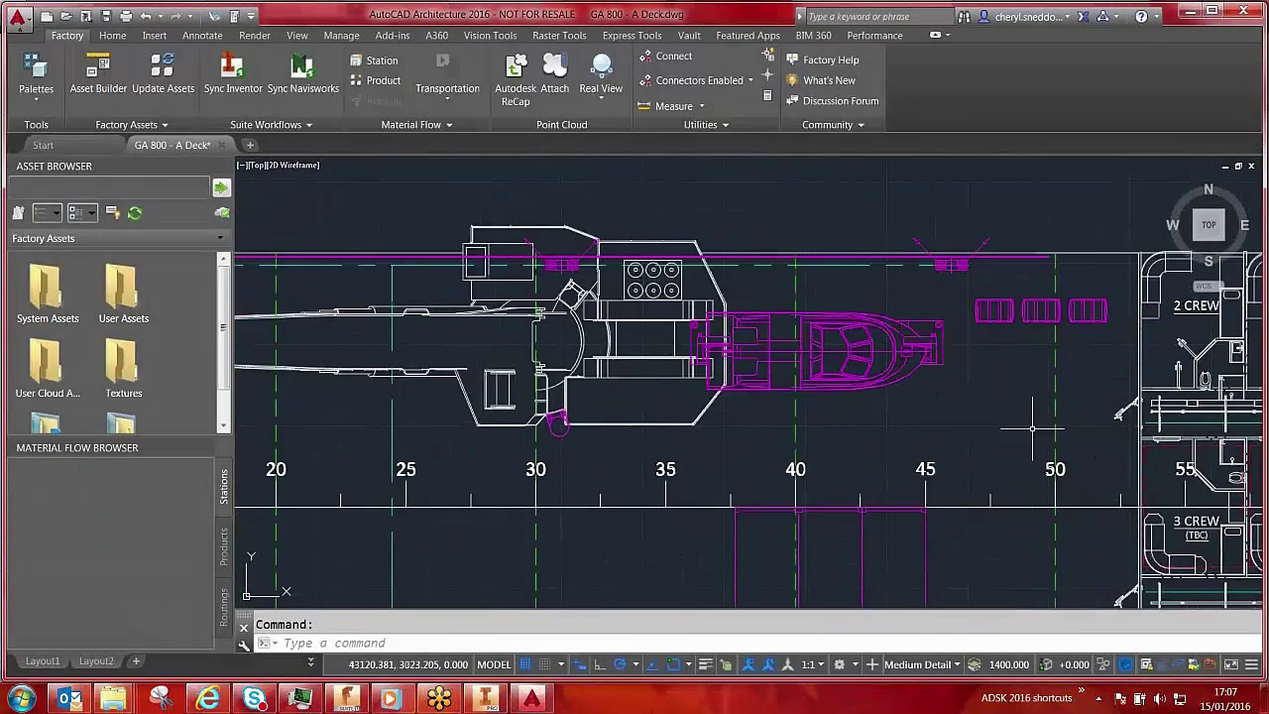
middle_click_drag(1033, 428, 578, 382)
scroll(945, 466, "up", 8)
mouse_move(982, 589)
middle_mouse_down()
mouse_move(963, 487)
mouse_move(476, 446)
middle_mouse_up()
mouse_move(1099, 479)
middle_mouse_down()
mouse_move(487, 421)
mouse_move(243, 432)
middle_mouse_up()
scroll(243, 432, "down", 2)
scroll(1075, 405, "down", 2)
mouse_move(1075, 405)
middle_mouse_down()
mouse_move(595, 445)
mouse_move(436, 601)
middle_mouse_up()
scroll(760, 323, "up", 7)
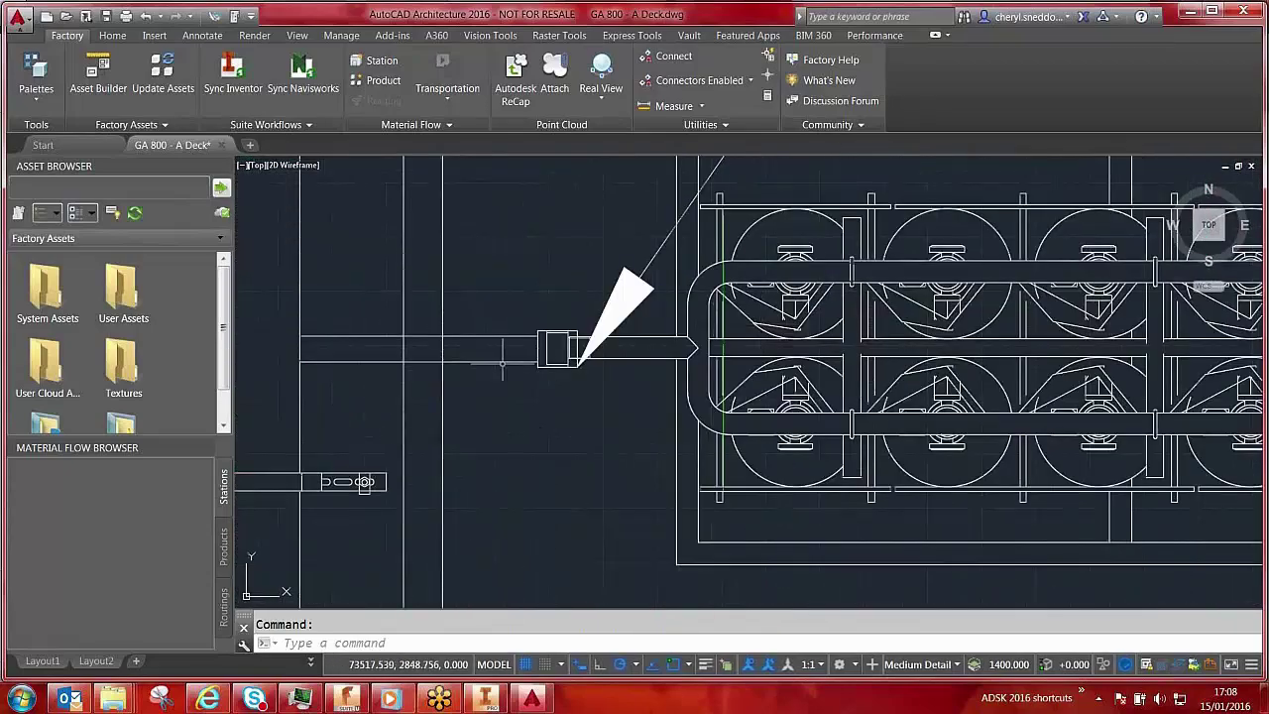
scroll(855, 348, "down", 10)
middle_click_drag(861, 347, 1182, 320)
middle_click_drag(465, 383, 922, 390)
middle_click_drag(496, 397, 942, 421)
mouse_move(463, 430)
middle_mouse_down()
mouse_move(902, 452)
mouse_move(562, 317)
middle_mouse_up()
middle_click(519, 287)
middle_click(518, 287)
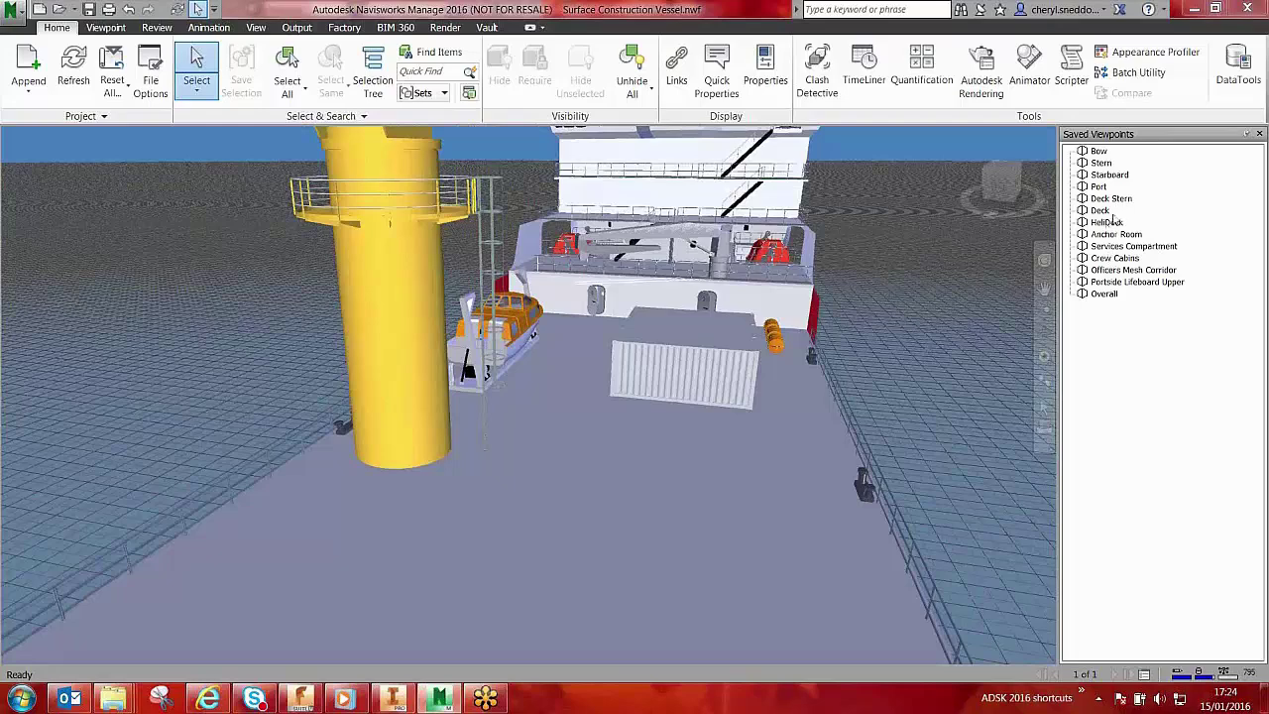
Switch to Navisworks and review the saved viewpoints Port, Deck Stern, Deck, HeliDeck, Anchor Room and Services Compartment, walking through the Anchor Room.
left_click(1106, 188)
left_click(1109, 200)
left_click(1108, 211)
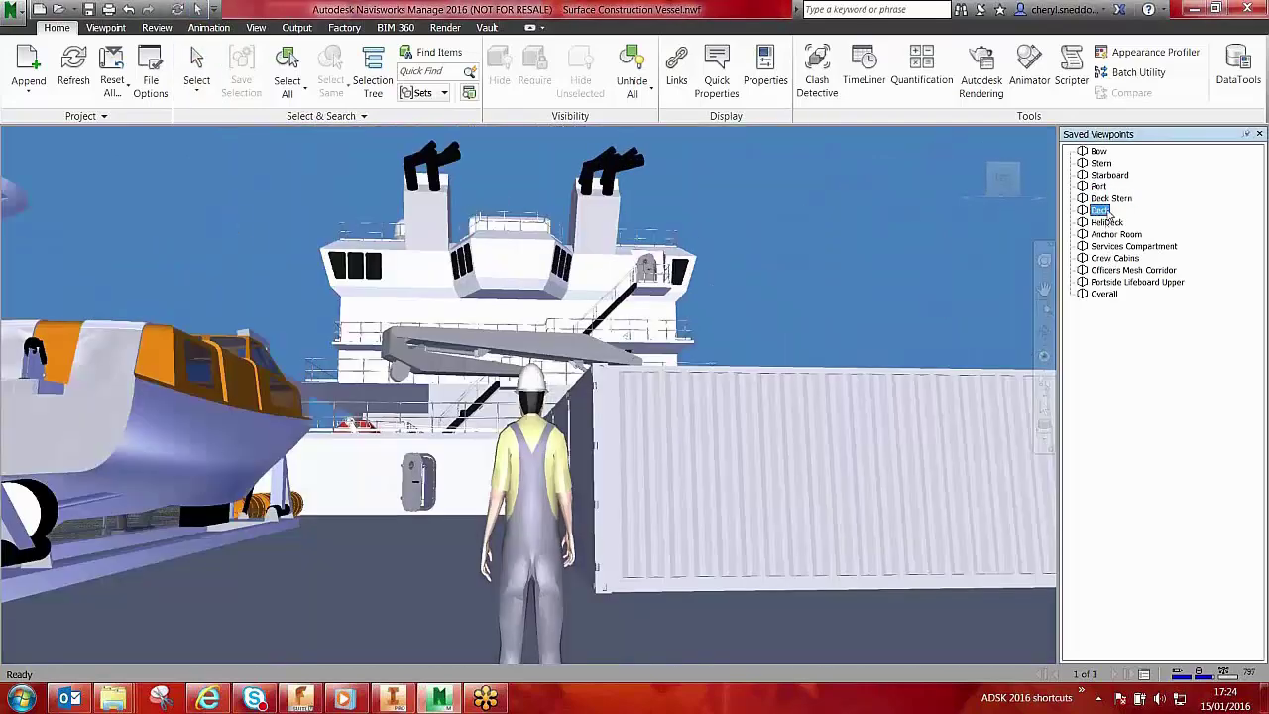
left_click(1107, 222)
left_click(1116, 234)
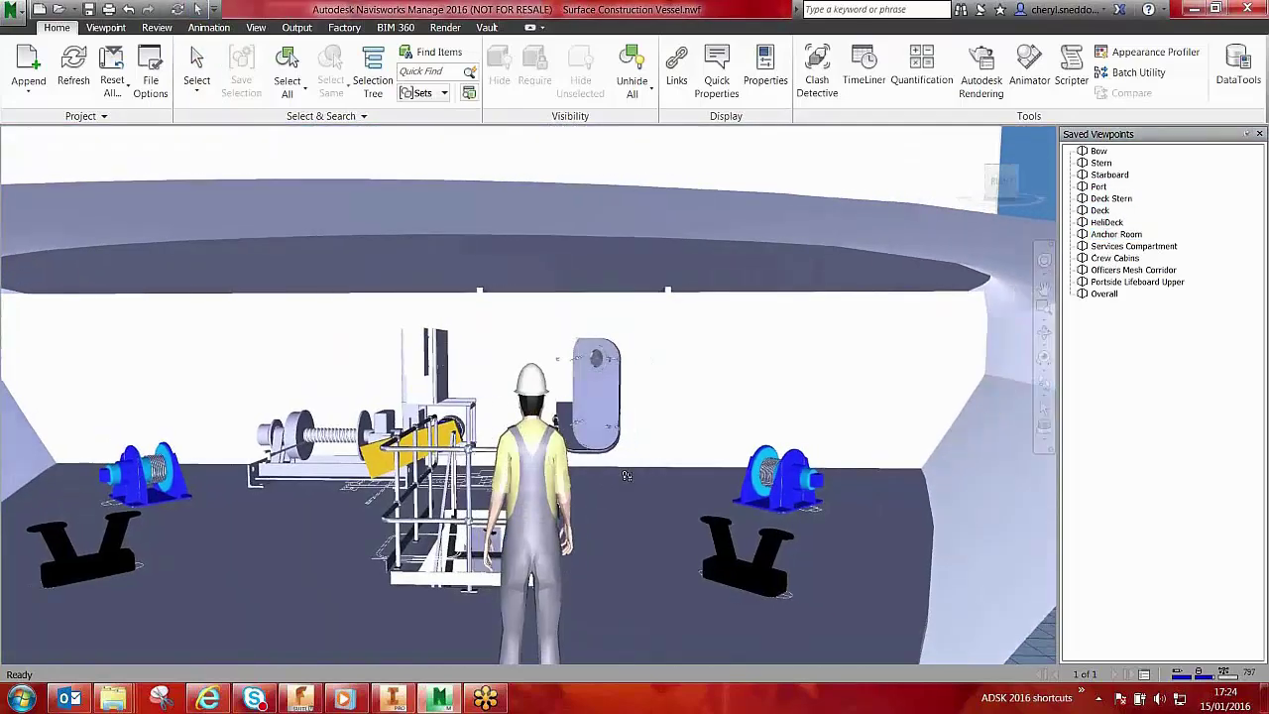
left_click_drag(626, 476, 599, 634)
left_click(1133, 248)
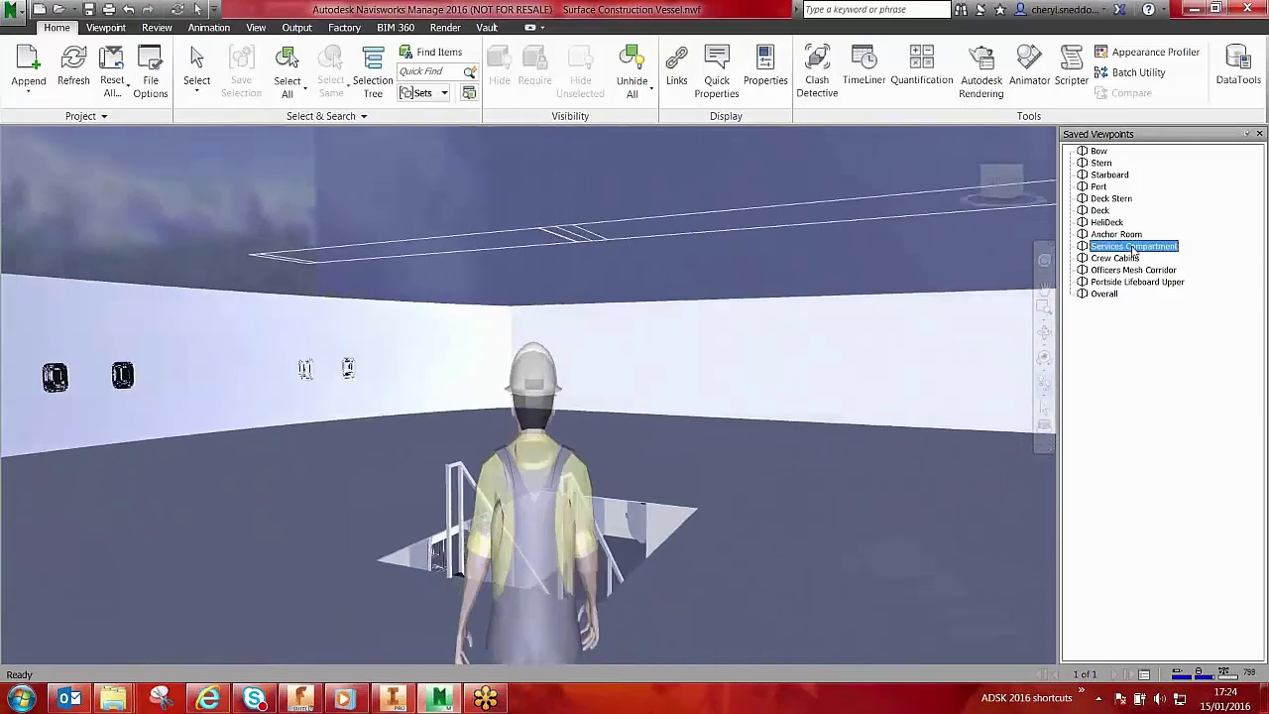
Review the saved viewpoints Crew Cabins, Officers Mesh Corridor and Portside Lifeboard Upper.
key("Down")
key("Down")
key("Down")
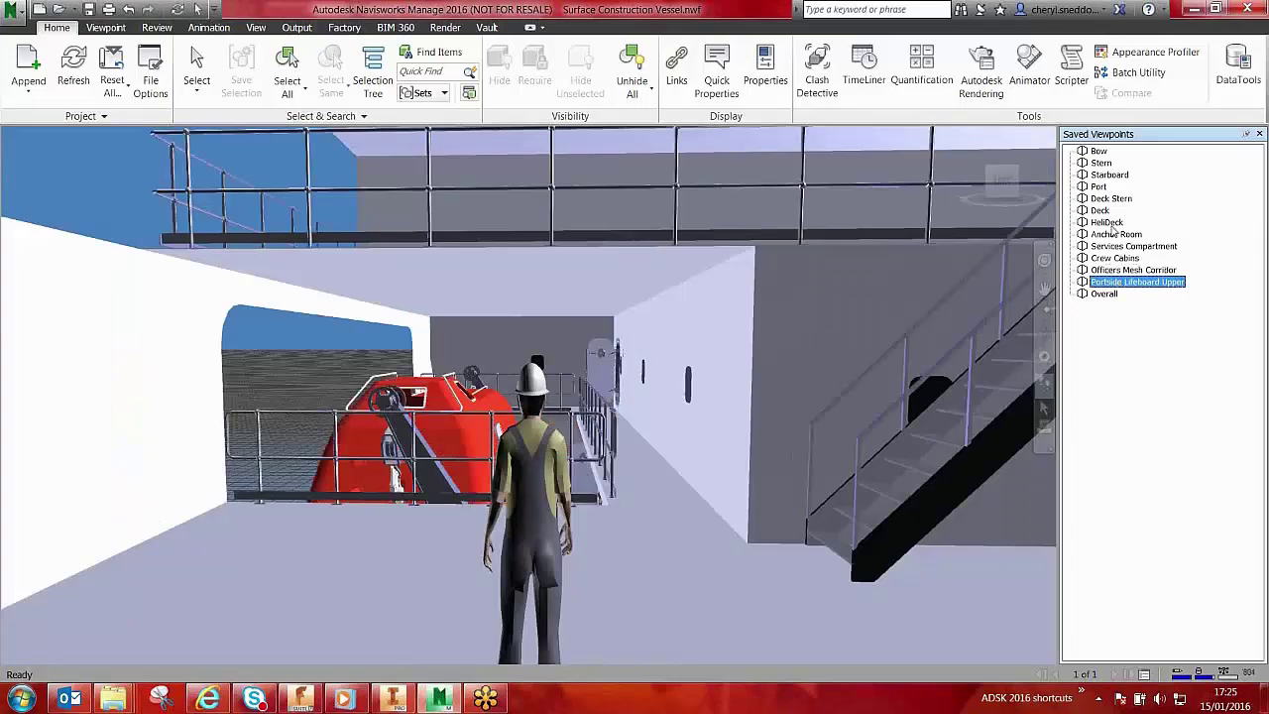
From the Deck viewpoint, walk toward the deckhouse wall and draw a redline cloud around the wall area beside the watertight door.
left_click(1102, 211)
left_click_drag(351, 492, 306, 458)
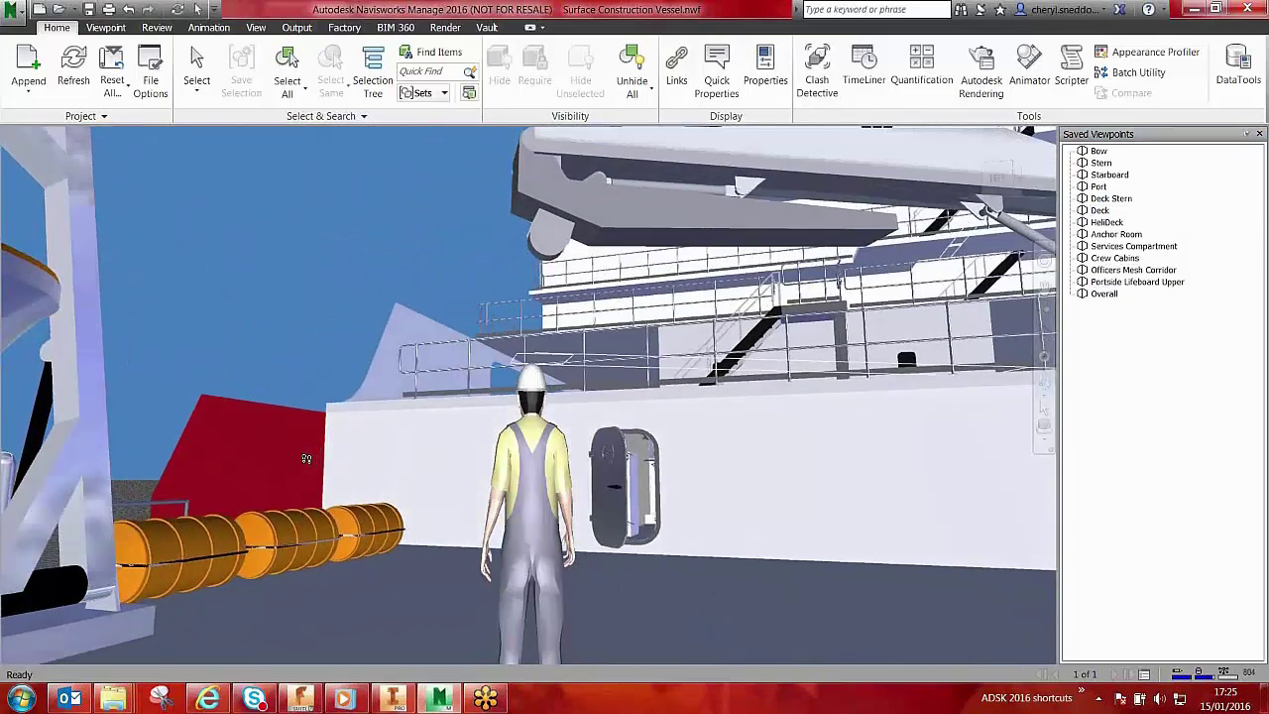
left_click(157, 27)
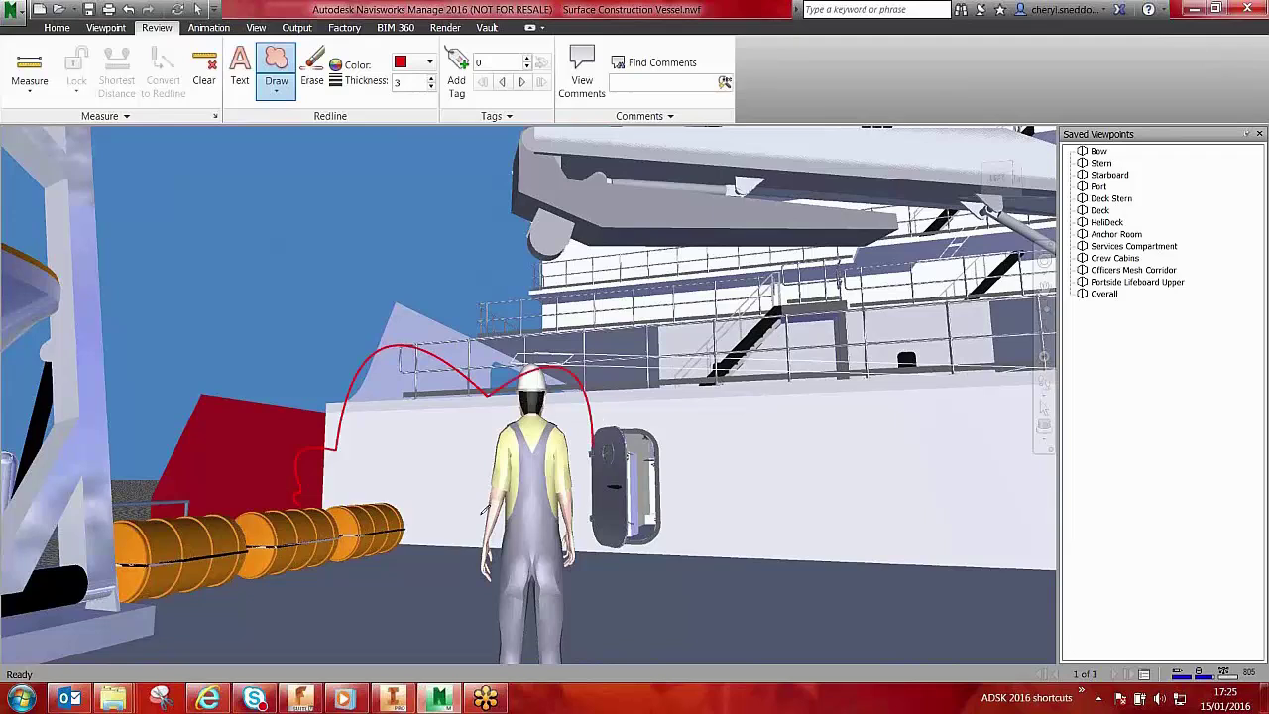
Add the redline text "Missing Stairs!!!" inside the cloud and recall the new saved viewpoint.
left_click(240, 69)
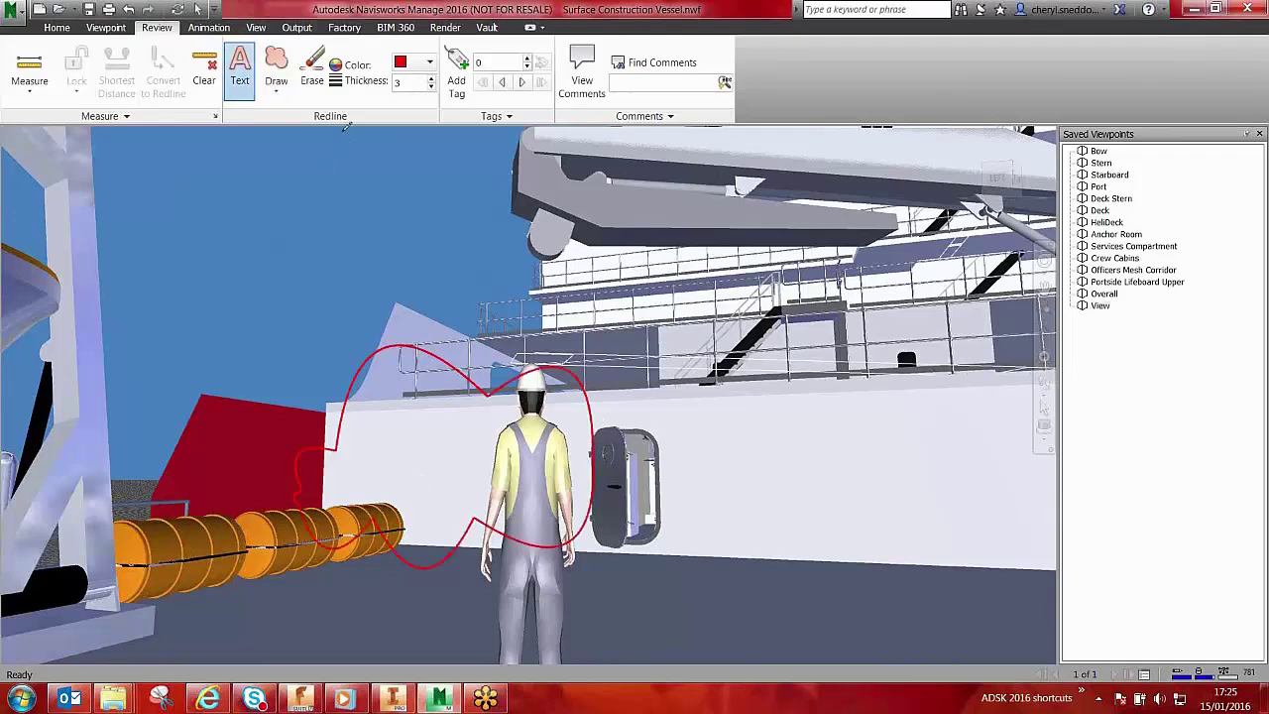
left_click(413, 450)
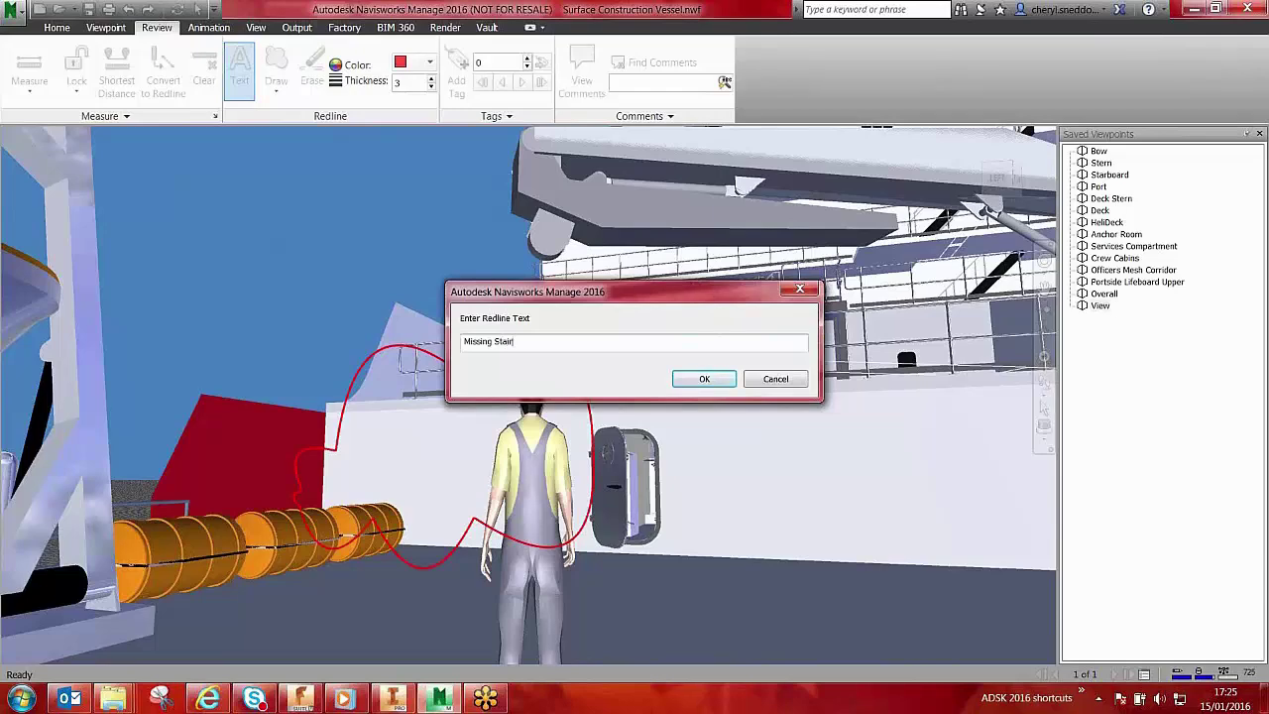
left_click(704, 379)
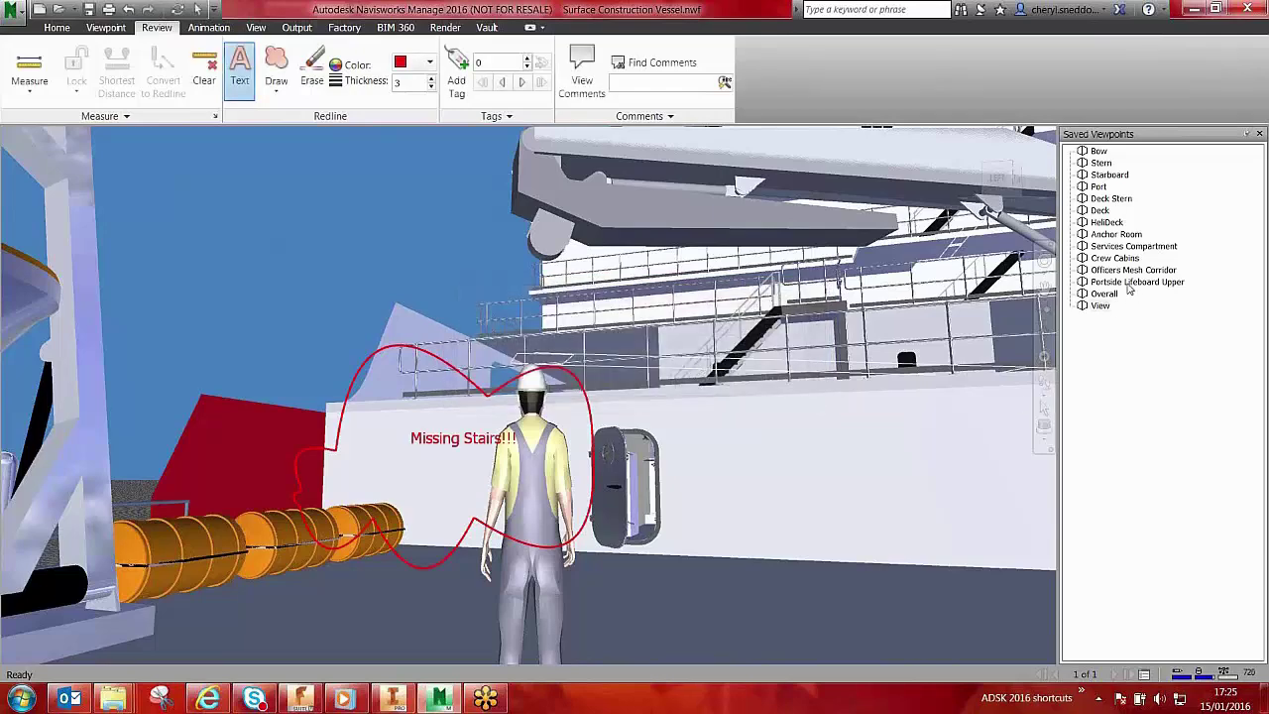
left_click(1102, 306)
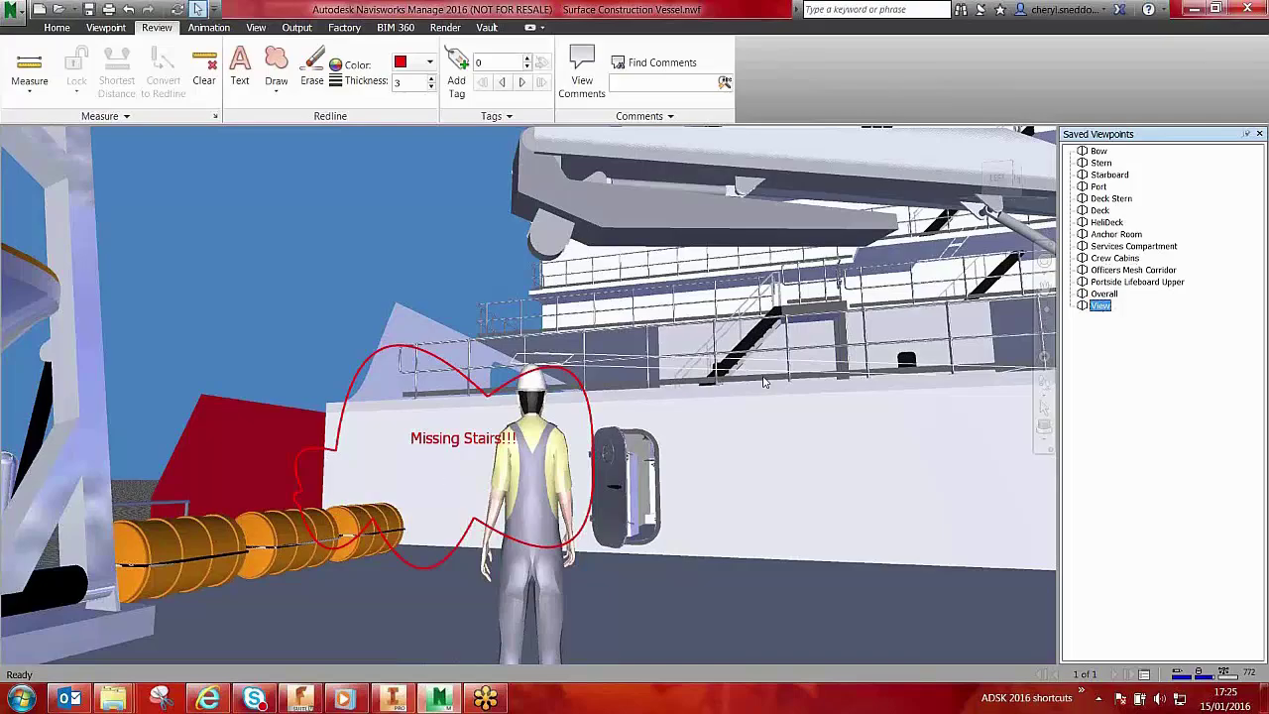
Switch to Inventor and place an Access Platform in the deck corner behind the liferafts, rotated so its legs run along the red side wall.
left_click(392, 699)
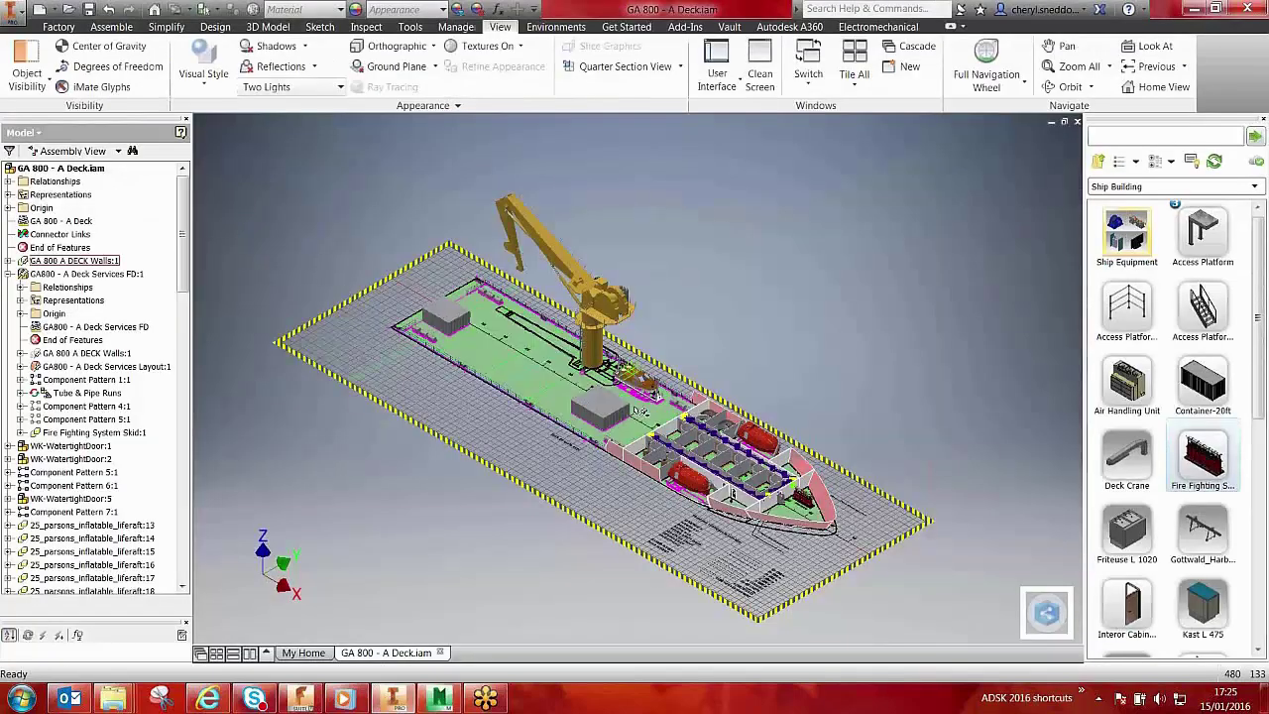
scroll(654, 419, "up", 5)
scroll(654, 418, "up", 10)
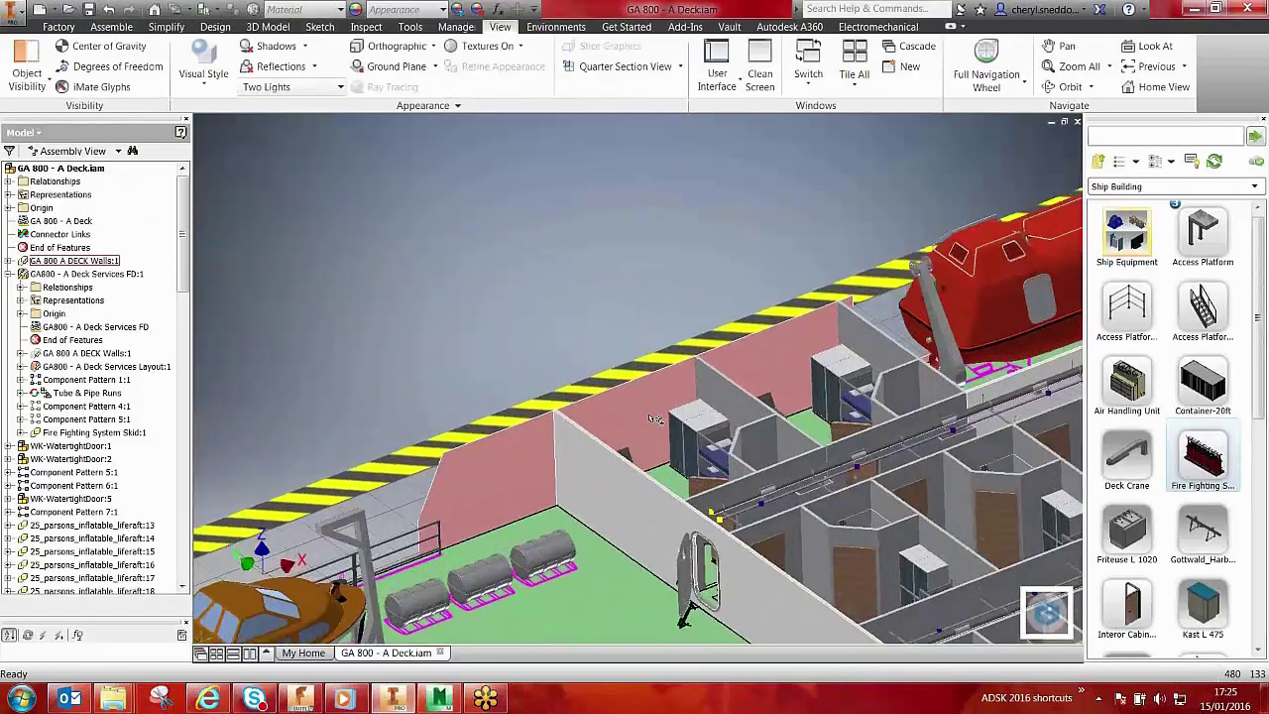
scroll(655, 419, "up", 5)
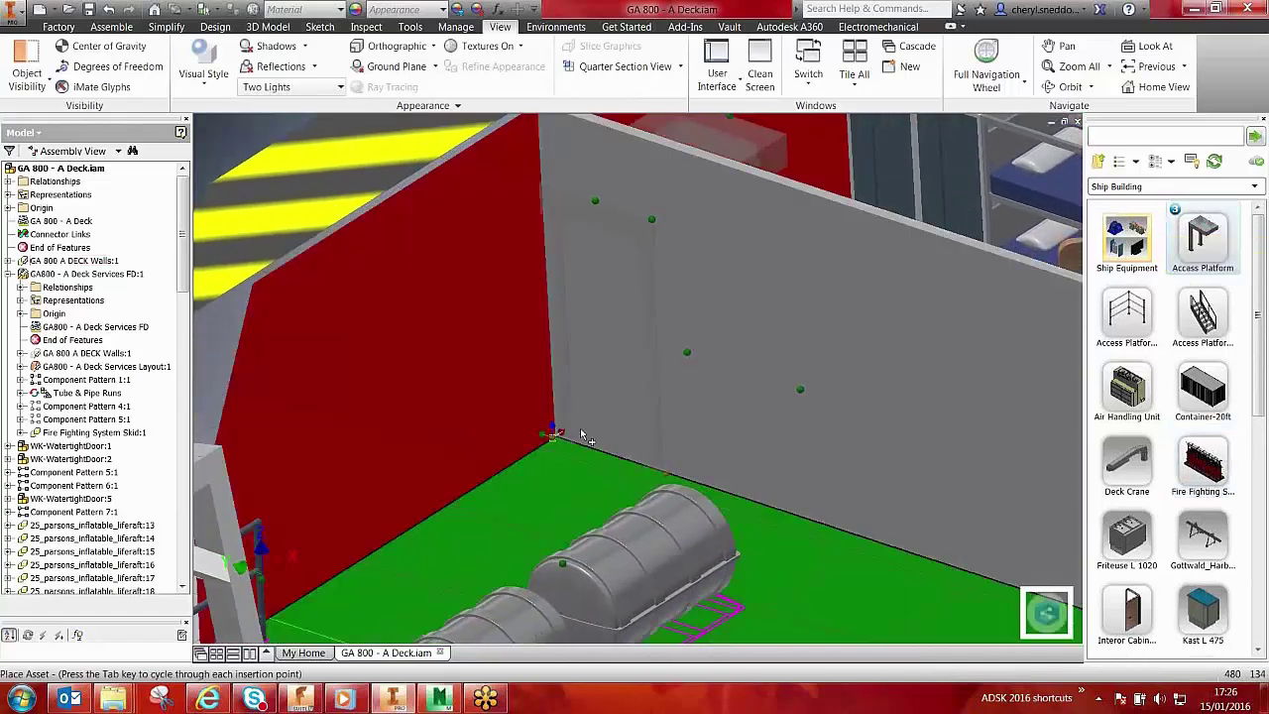
left_click(582, 437)
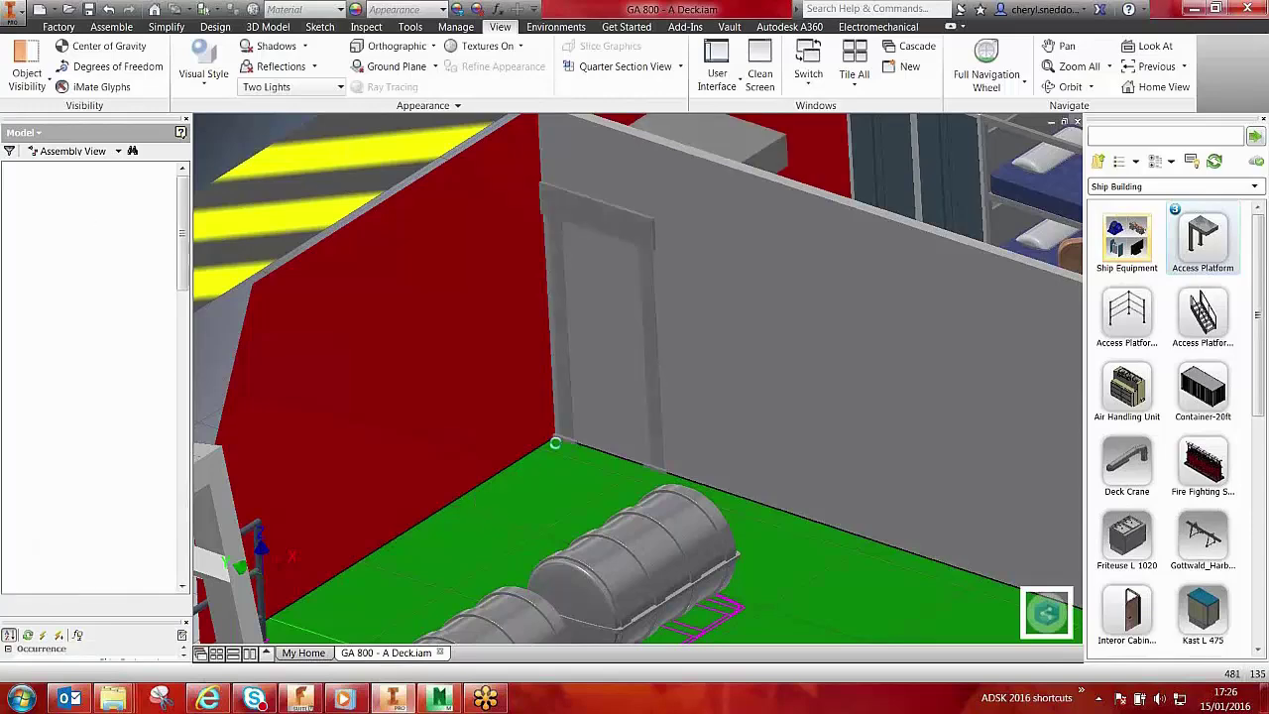
left_click_drag(555, 414, 674, 454)
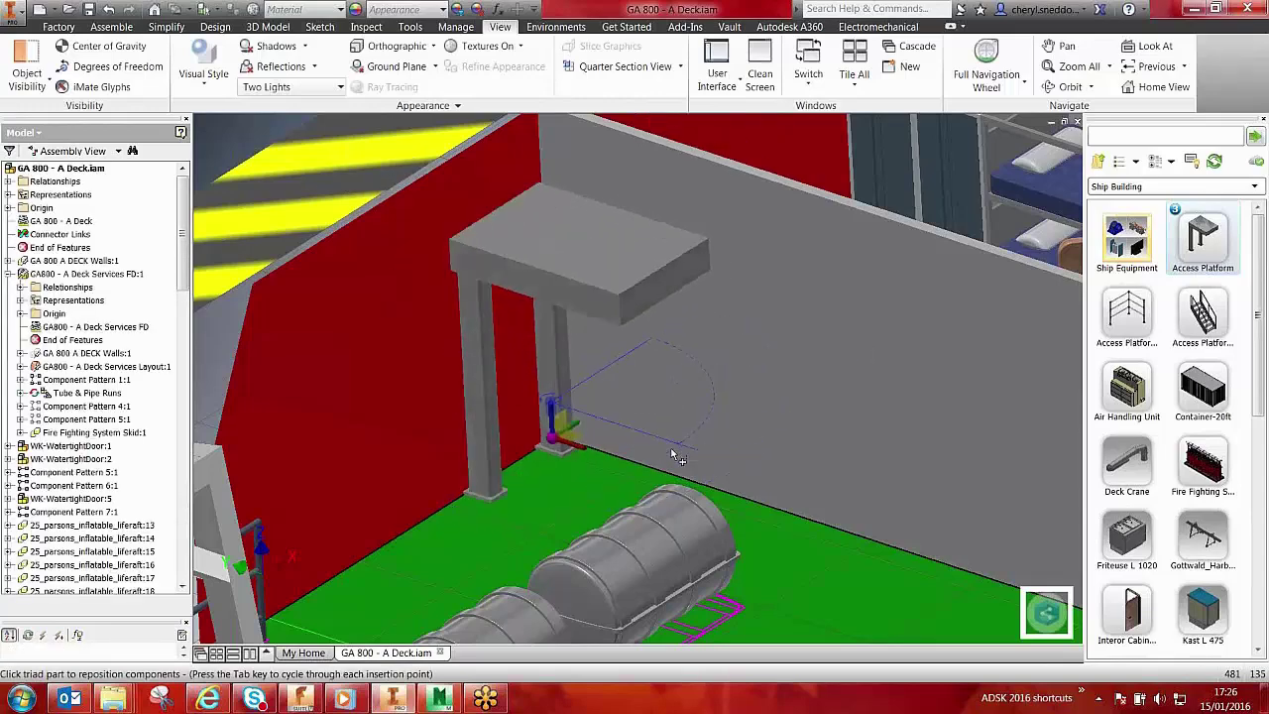
right_click(702, 408)
left_click(732, 417)
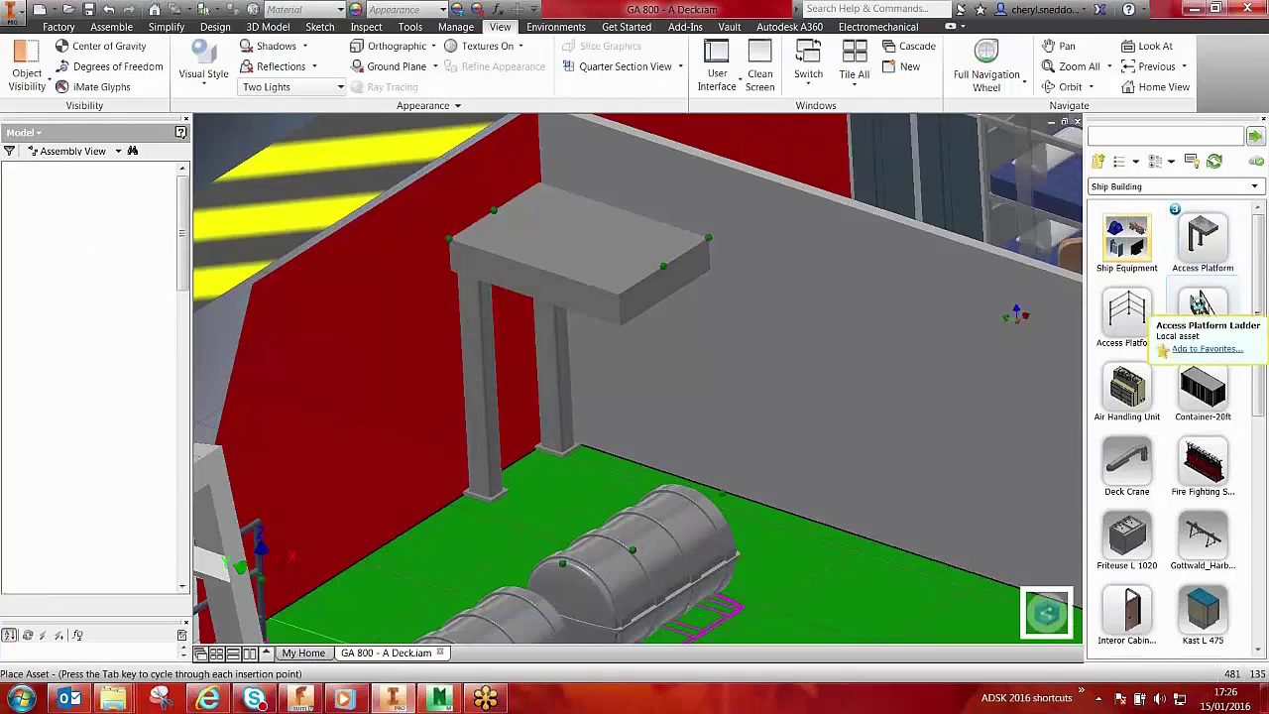
Place an Access Platform Ladder so it attaches to the open end of the access platform and descends along the grey wall.
left_click_drag(1202, 305, 670, 273)
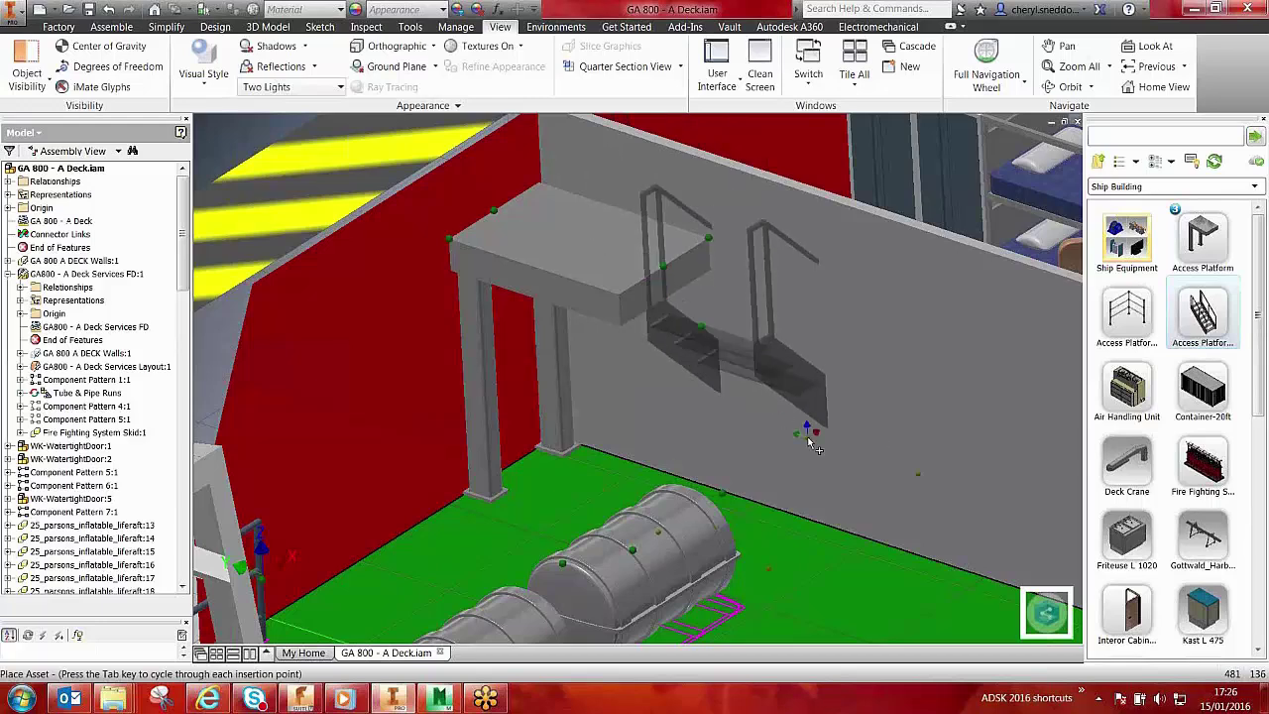
left_click(863, 509)
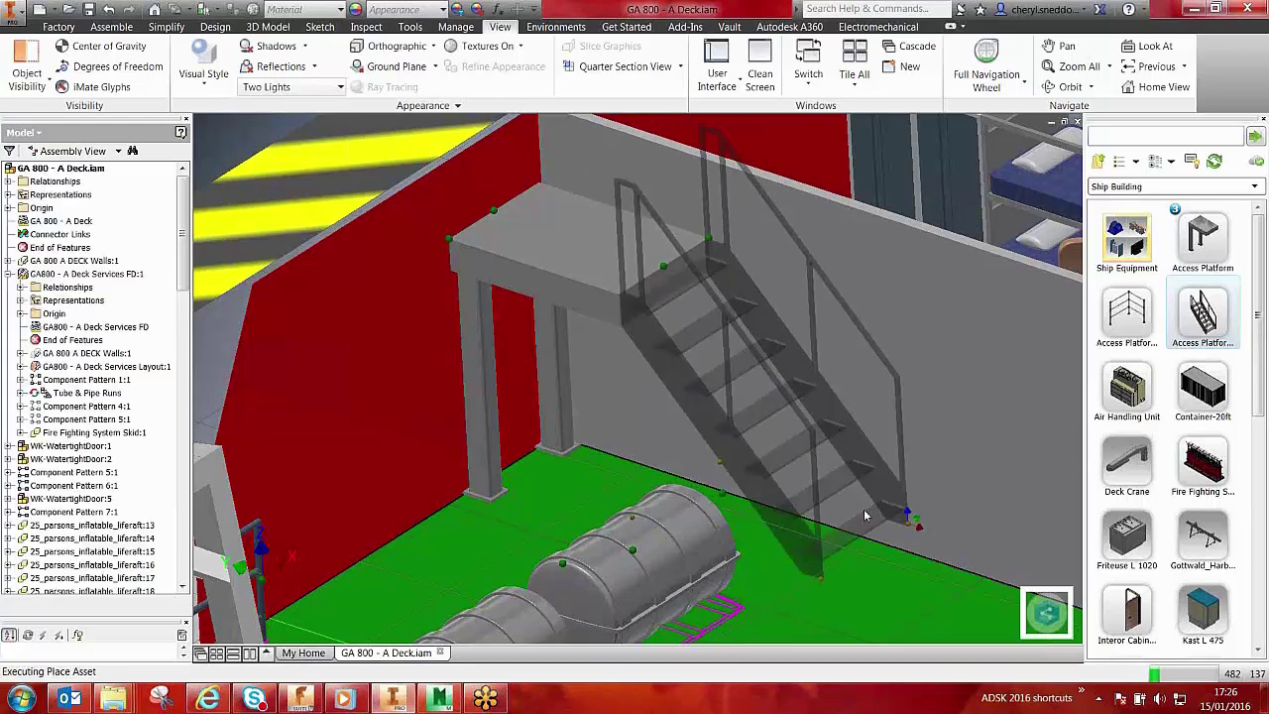
right_click(861, 503)
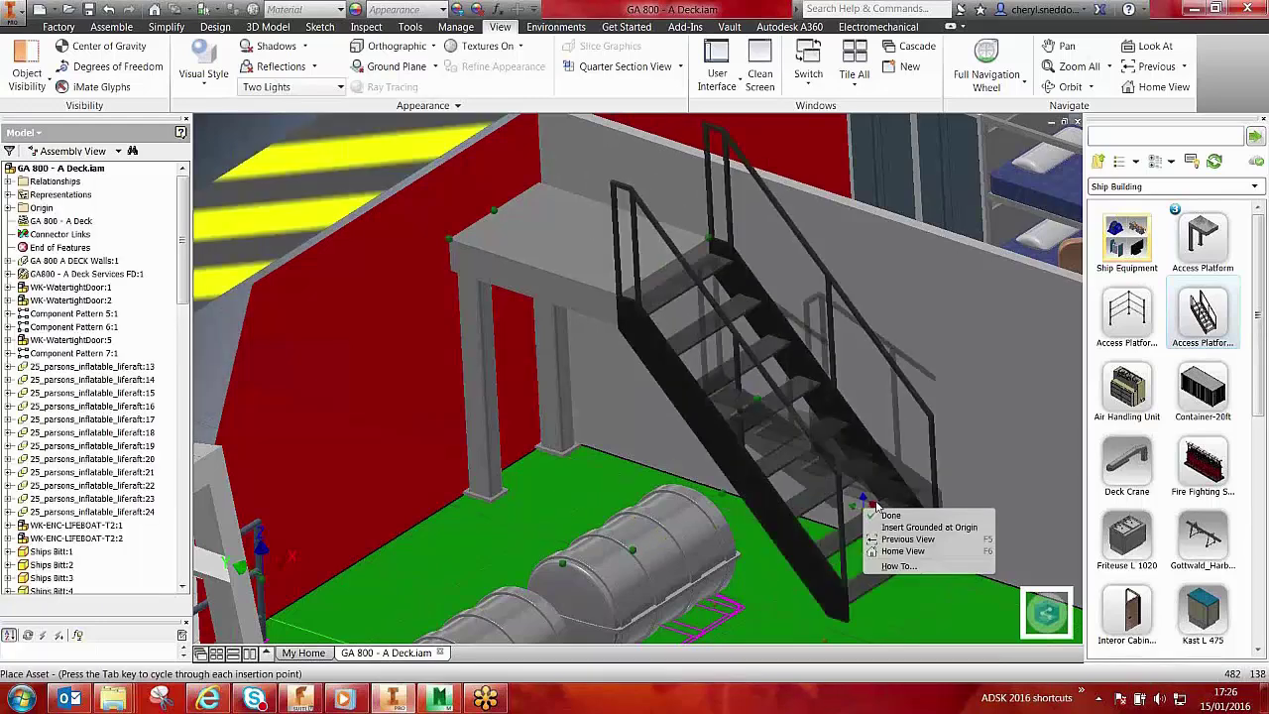
left_click(887, 511)
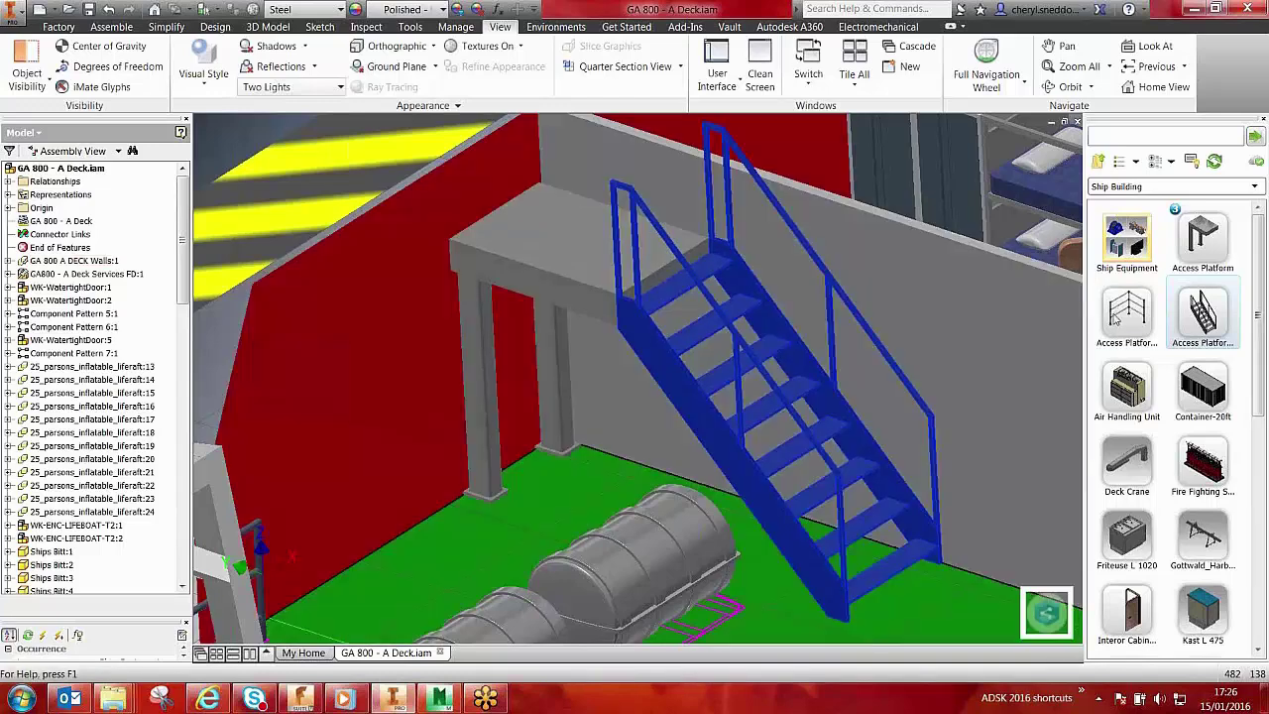
Place the access platform railing asset along the open edges on top of the platform.
left_click_drag(1112, 309, 538, 186)
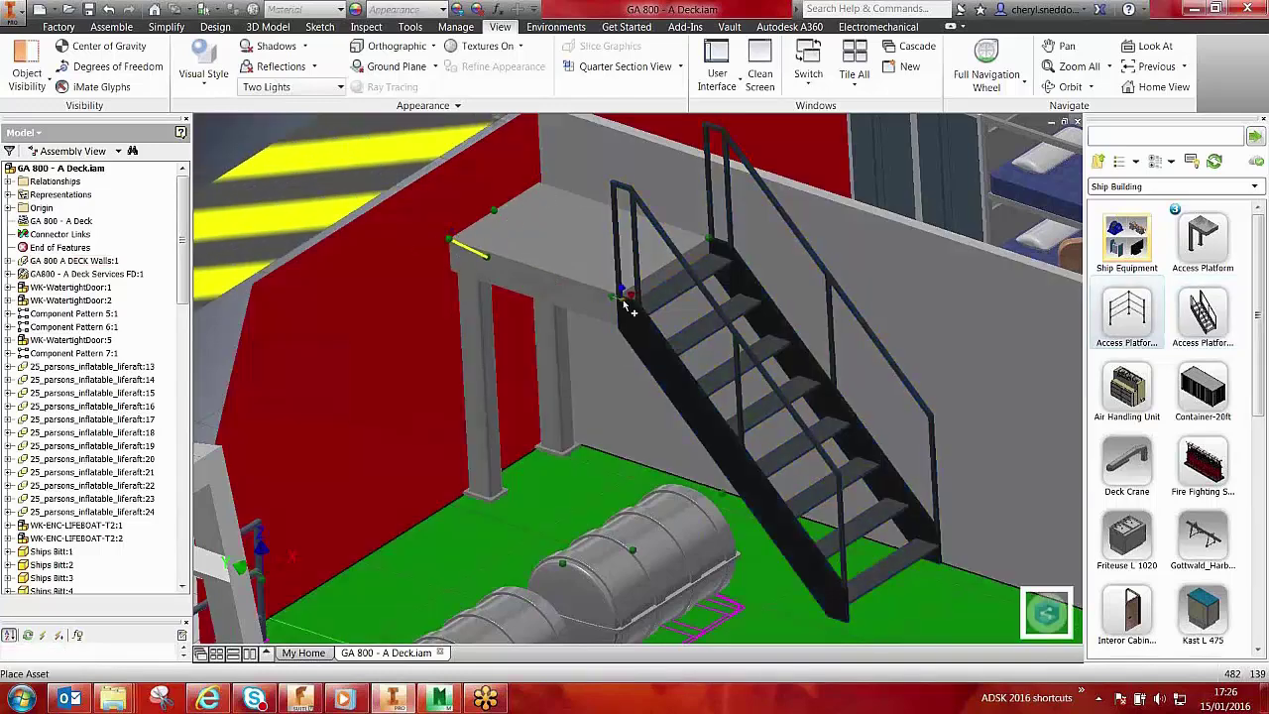
scroll(608, 260, "down", 3)
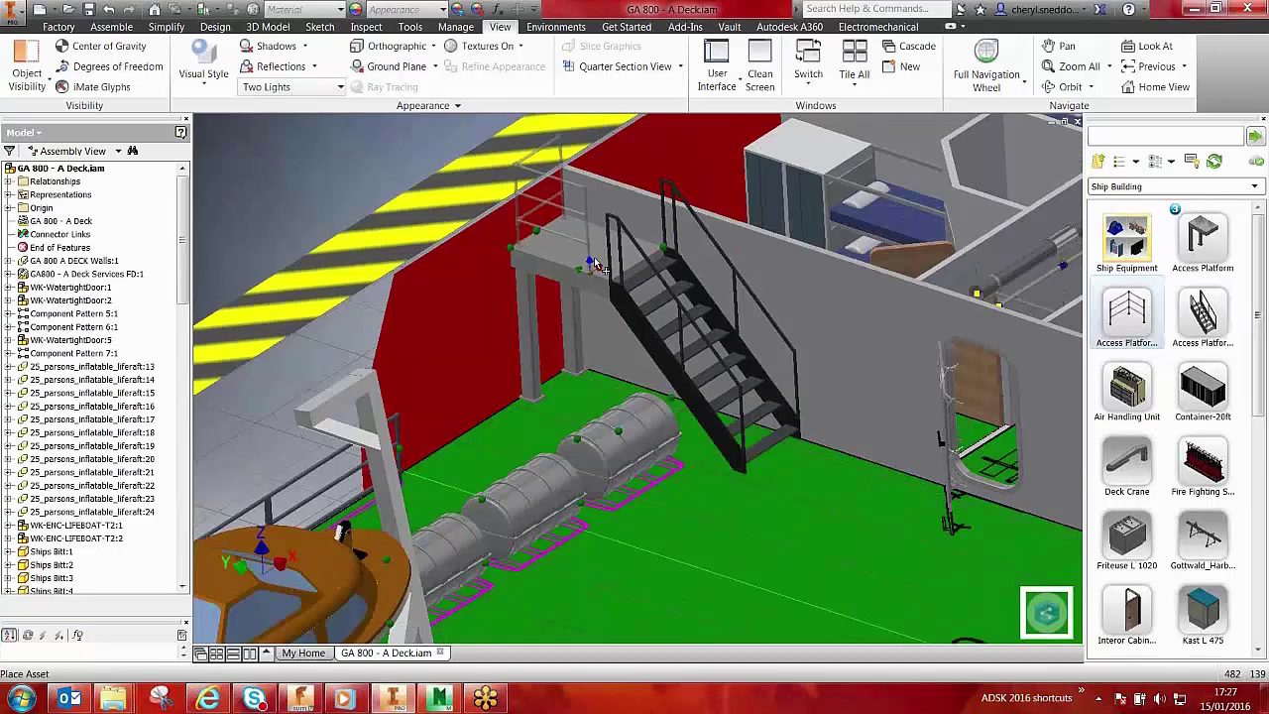
right_click(578, 337)
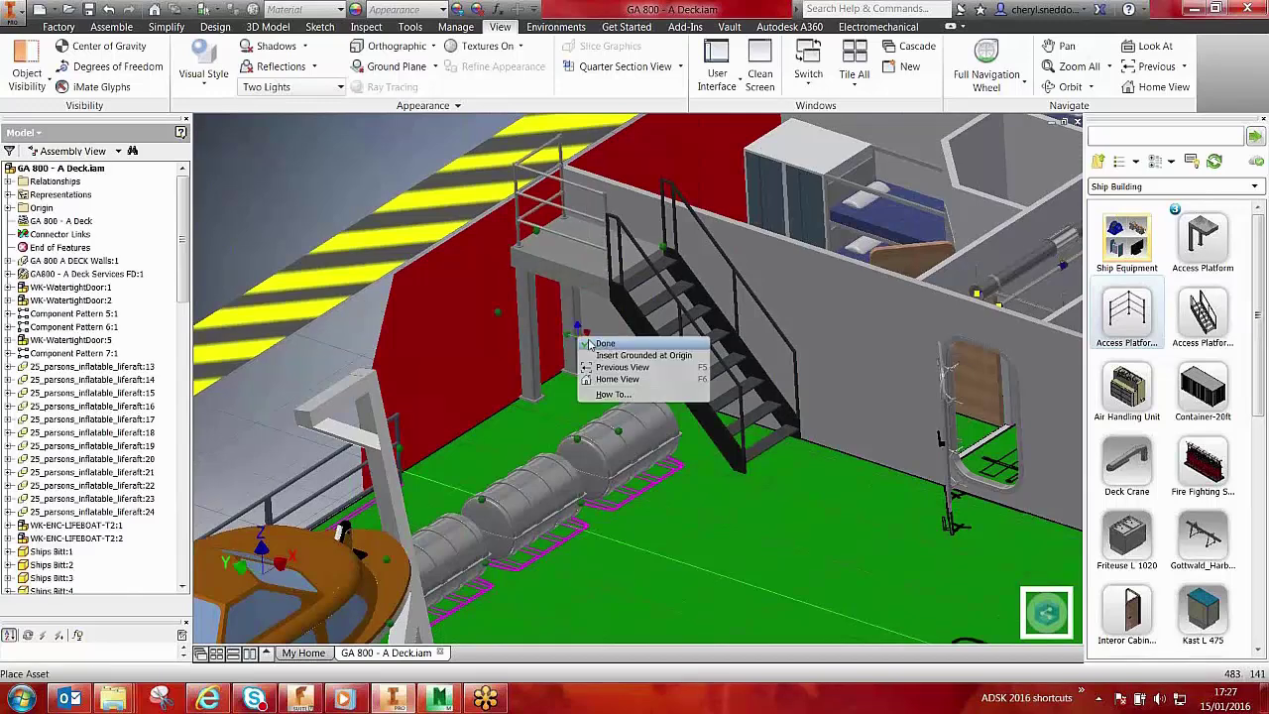
left_click(606, 343)
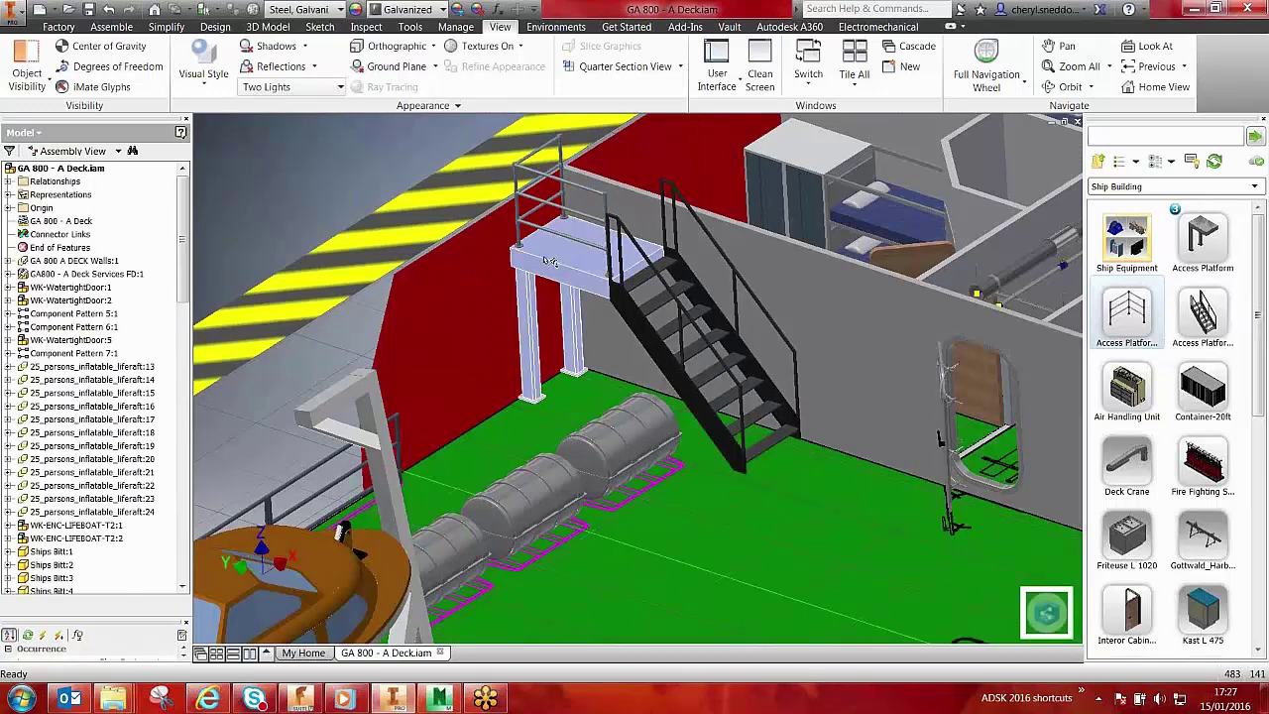
Set the access platform's height to 2600 mm and save the GA 800 - A Deck assembly with its dependents.
left_click_drag(123, 616, 123, 551)
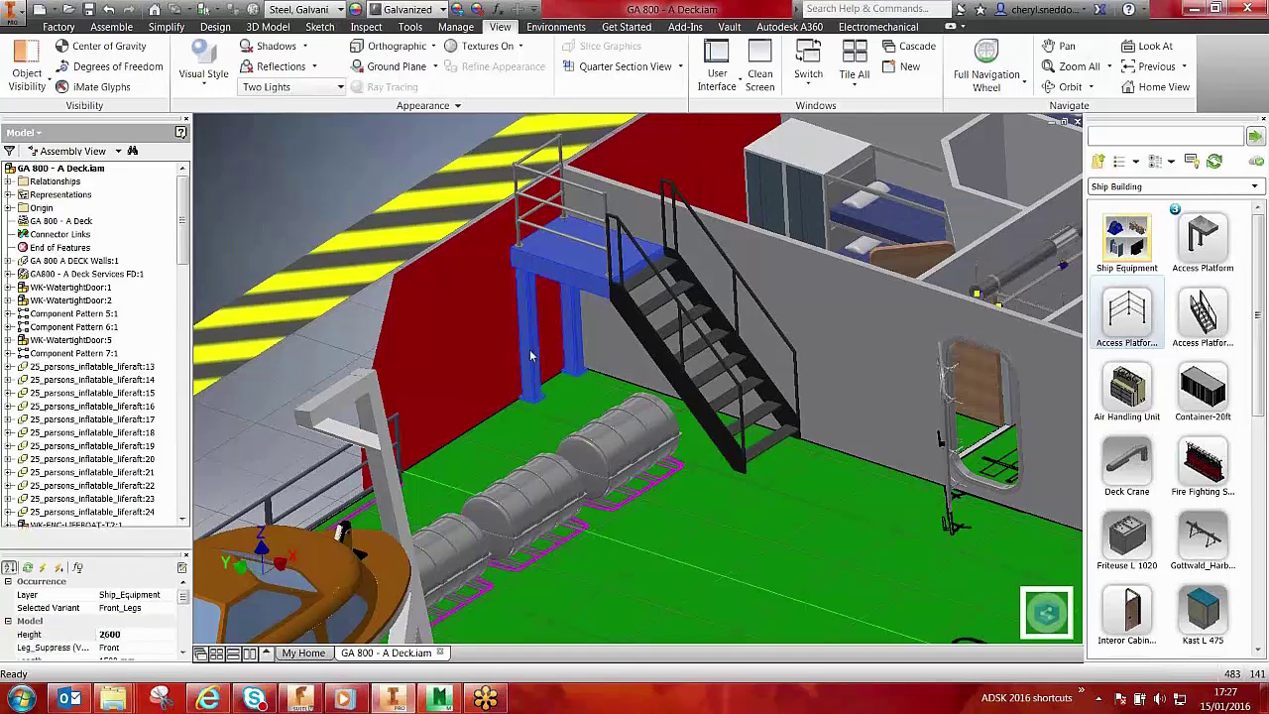
key("Return")
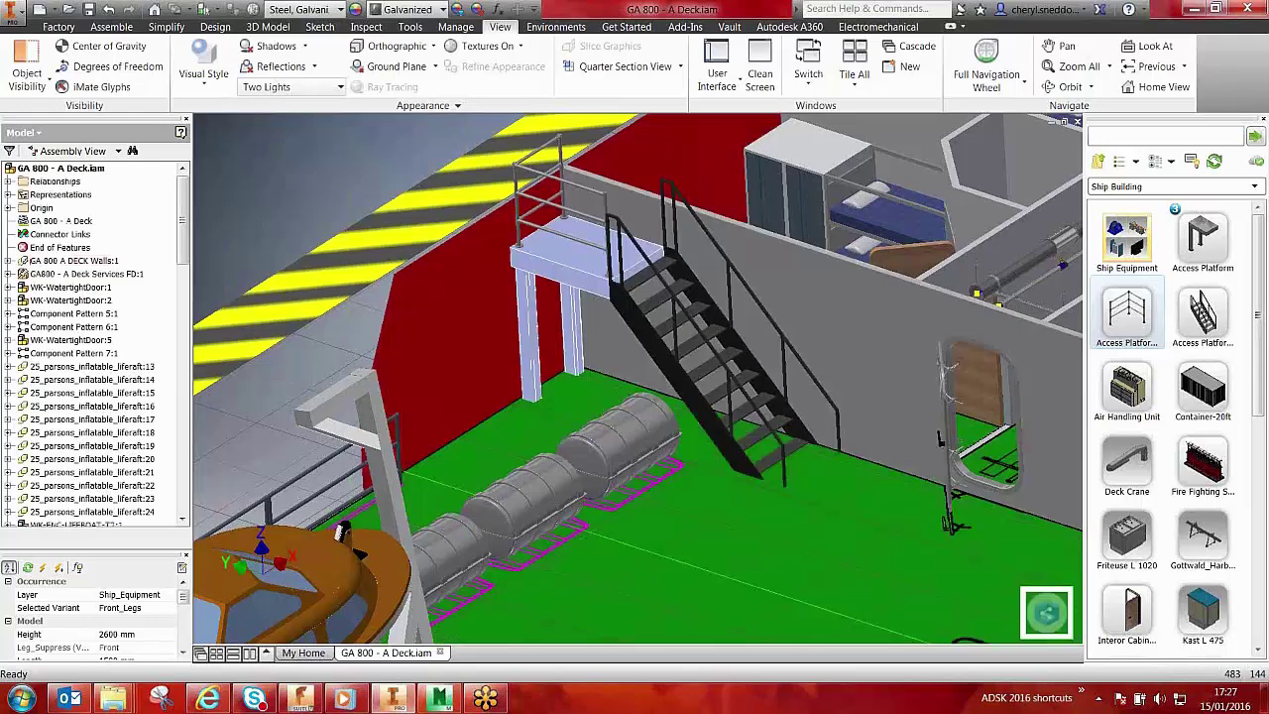
left_click(89, 9)
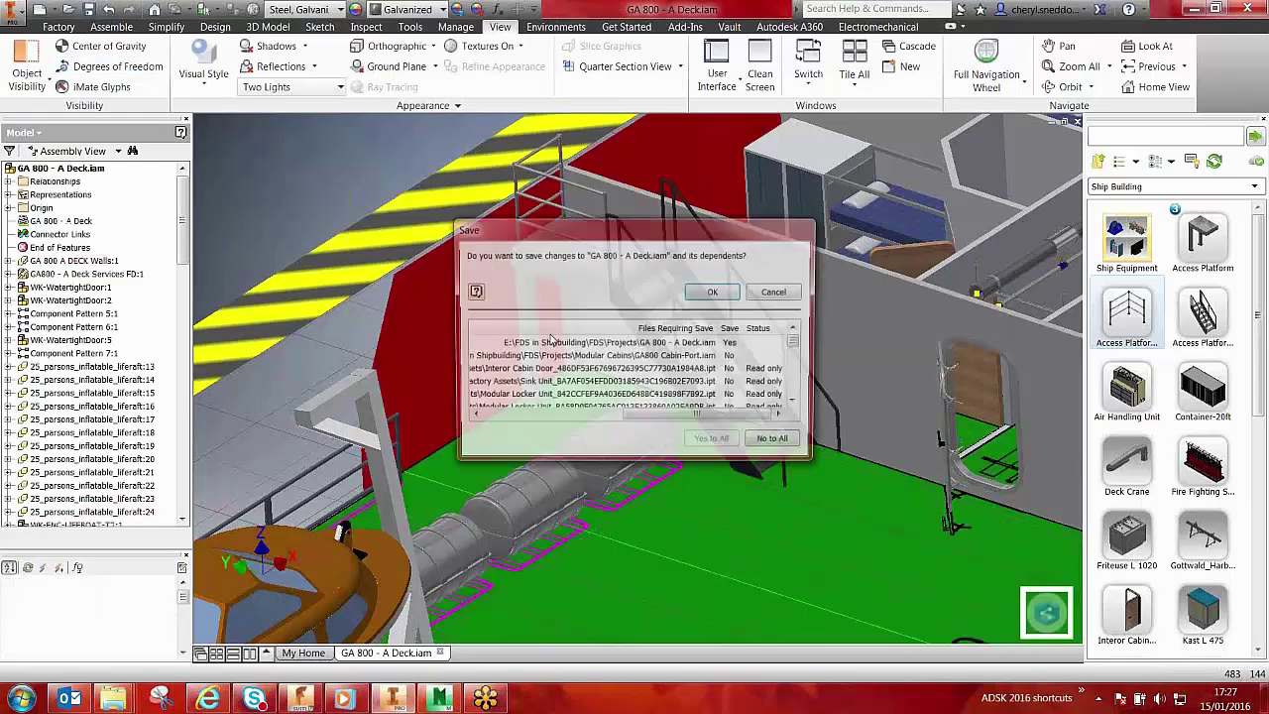
left_click(710, 295)
key("Return")
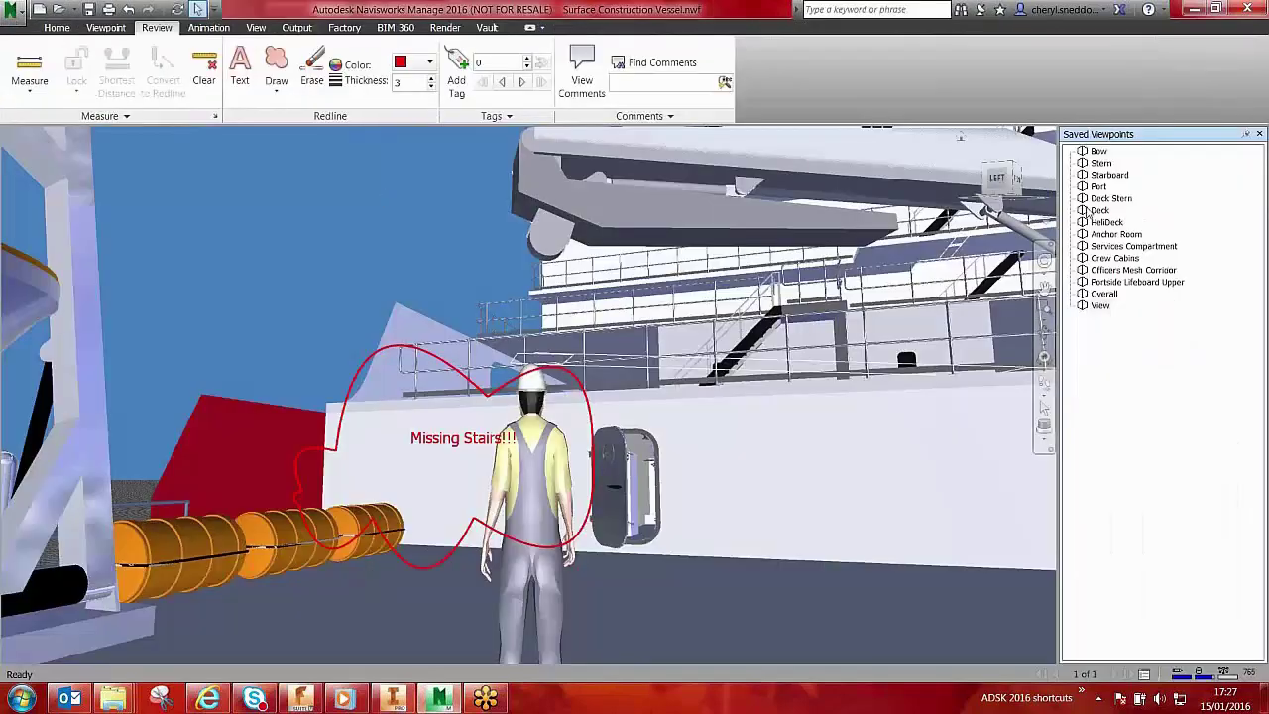
Refresh the vessel model in Navisworks and walk across the deck toward the new stairs and the watertight door.
left_click(57, 27)
left_click(73, 72)
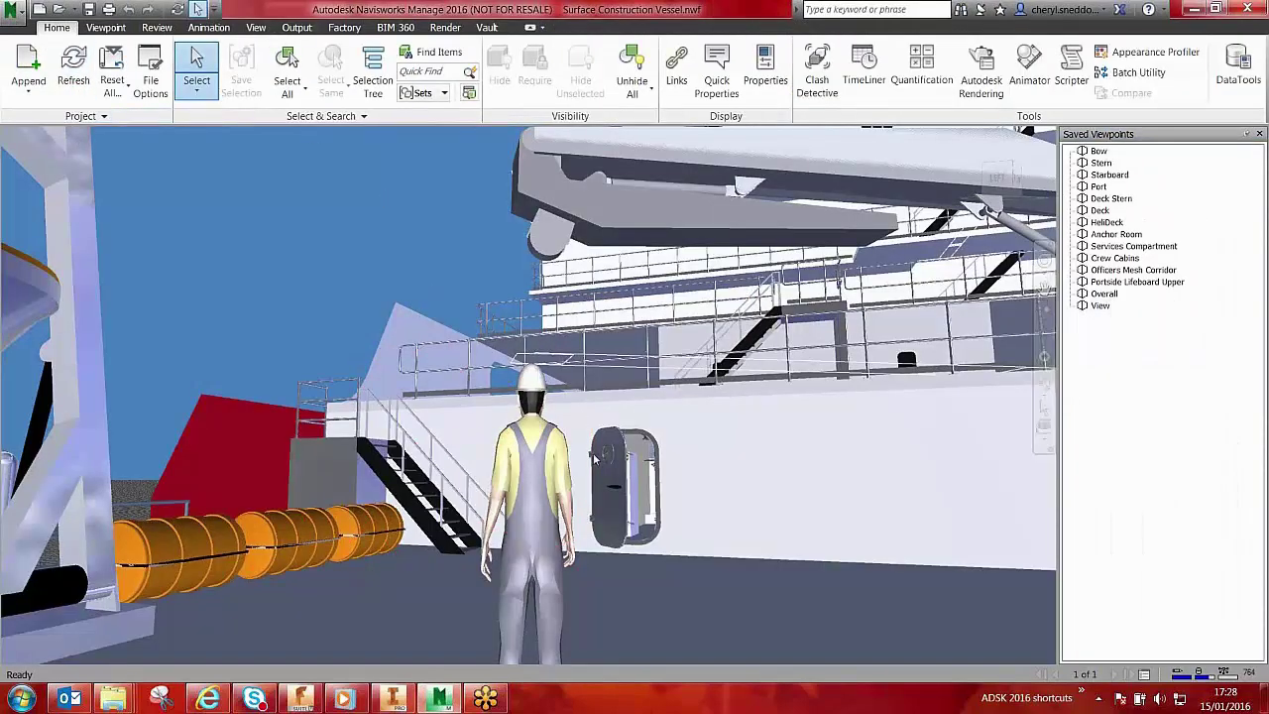
scroll(578, 395, "up", 4)
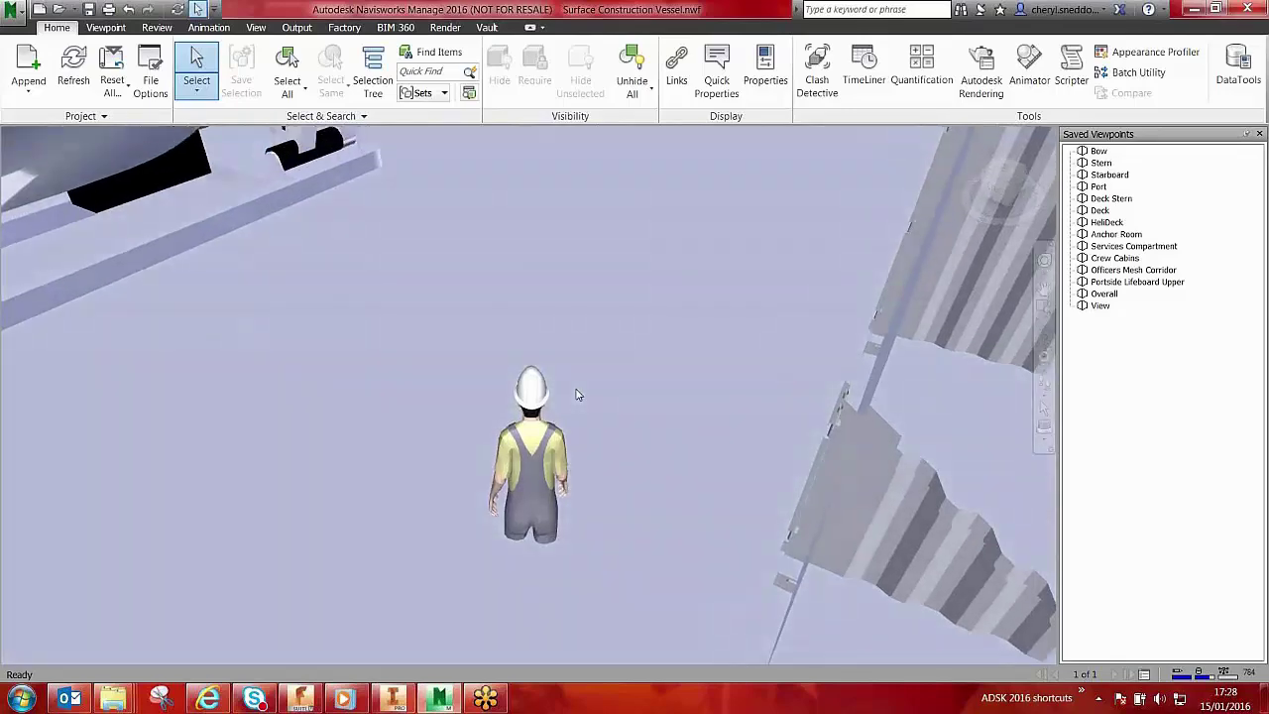
scroll(578, 394, "down", 4)
middle_click_drag(563, 394, 675, 339)
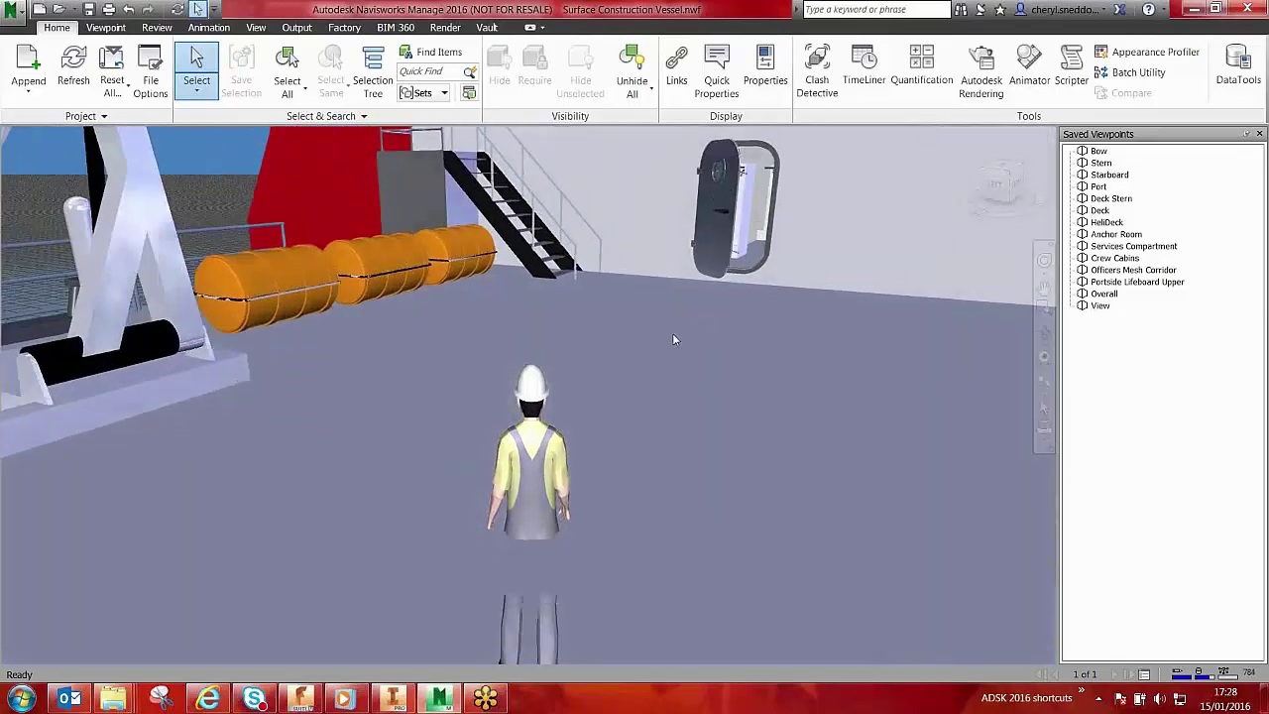
left_click_drag(673, 334, 628, 332)
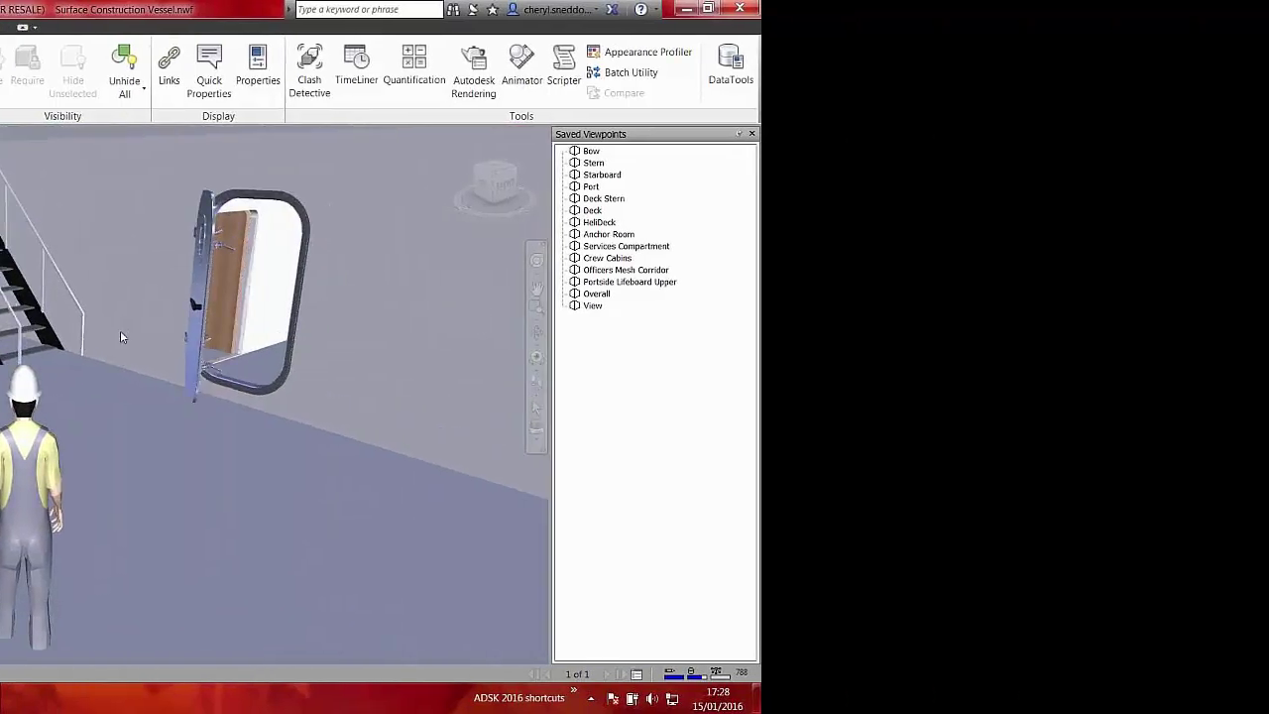